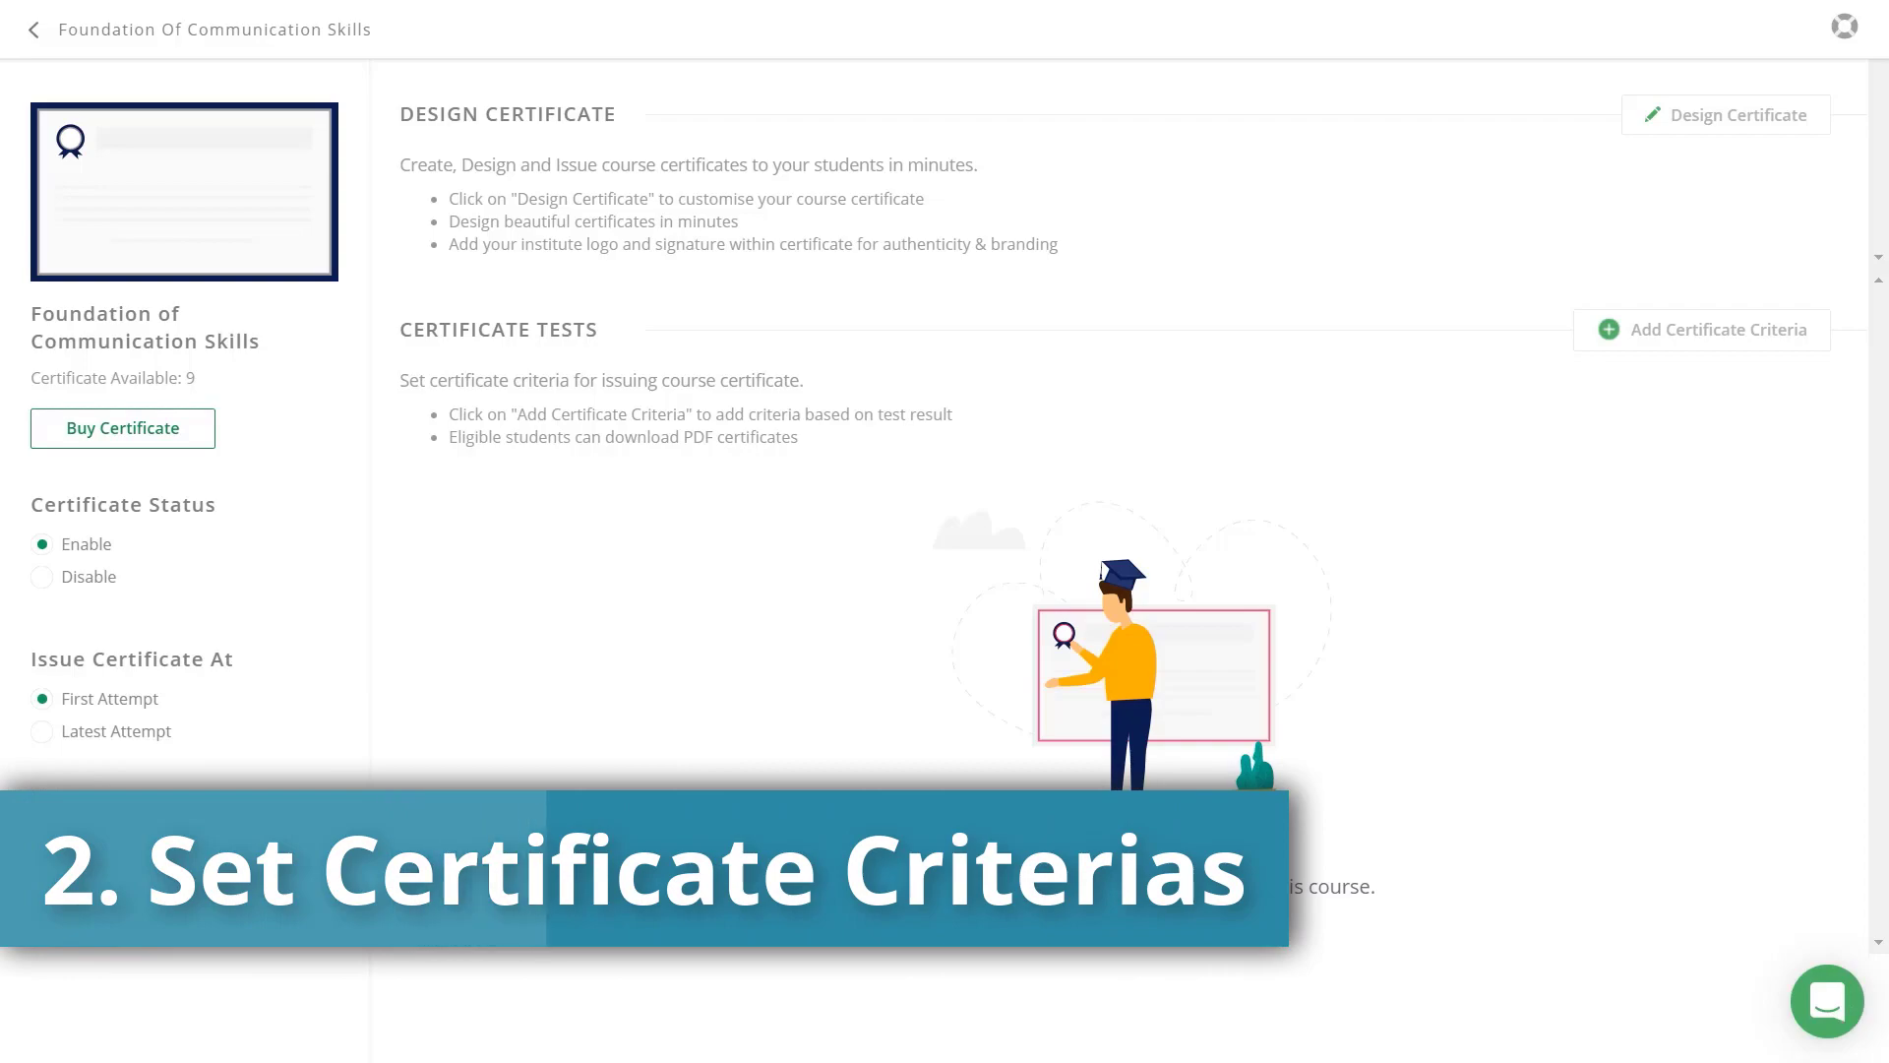
- Add a certificate criterion for Communication Skills - Test 1 with pass marks of 60
{"action": "left_click", "coordinate": [1615, 332]}
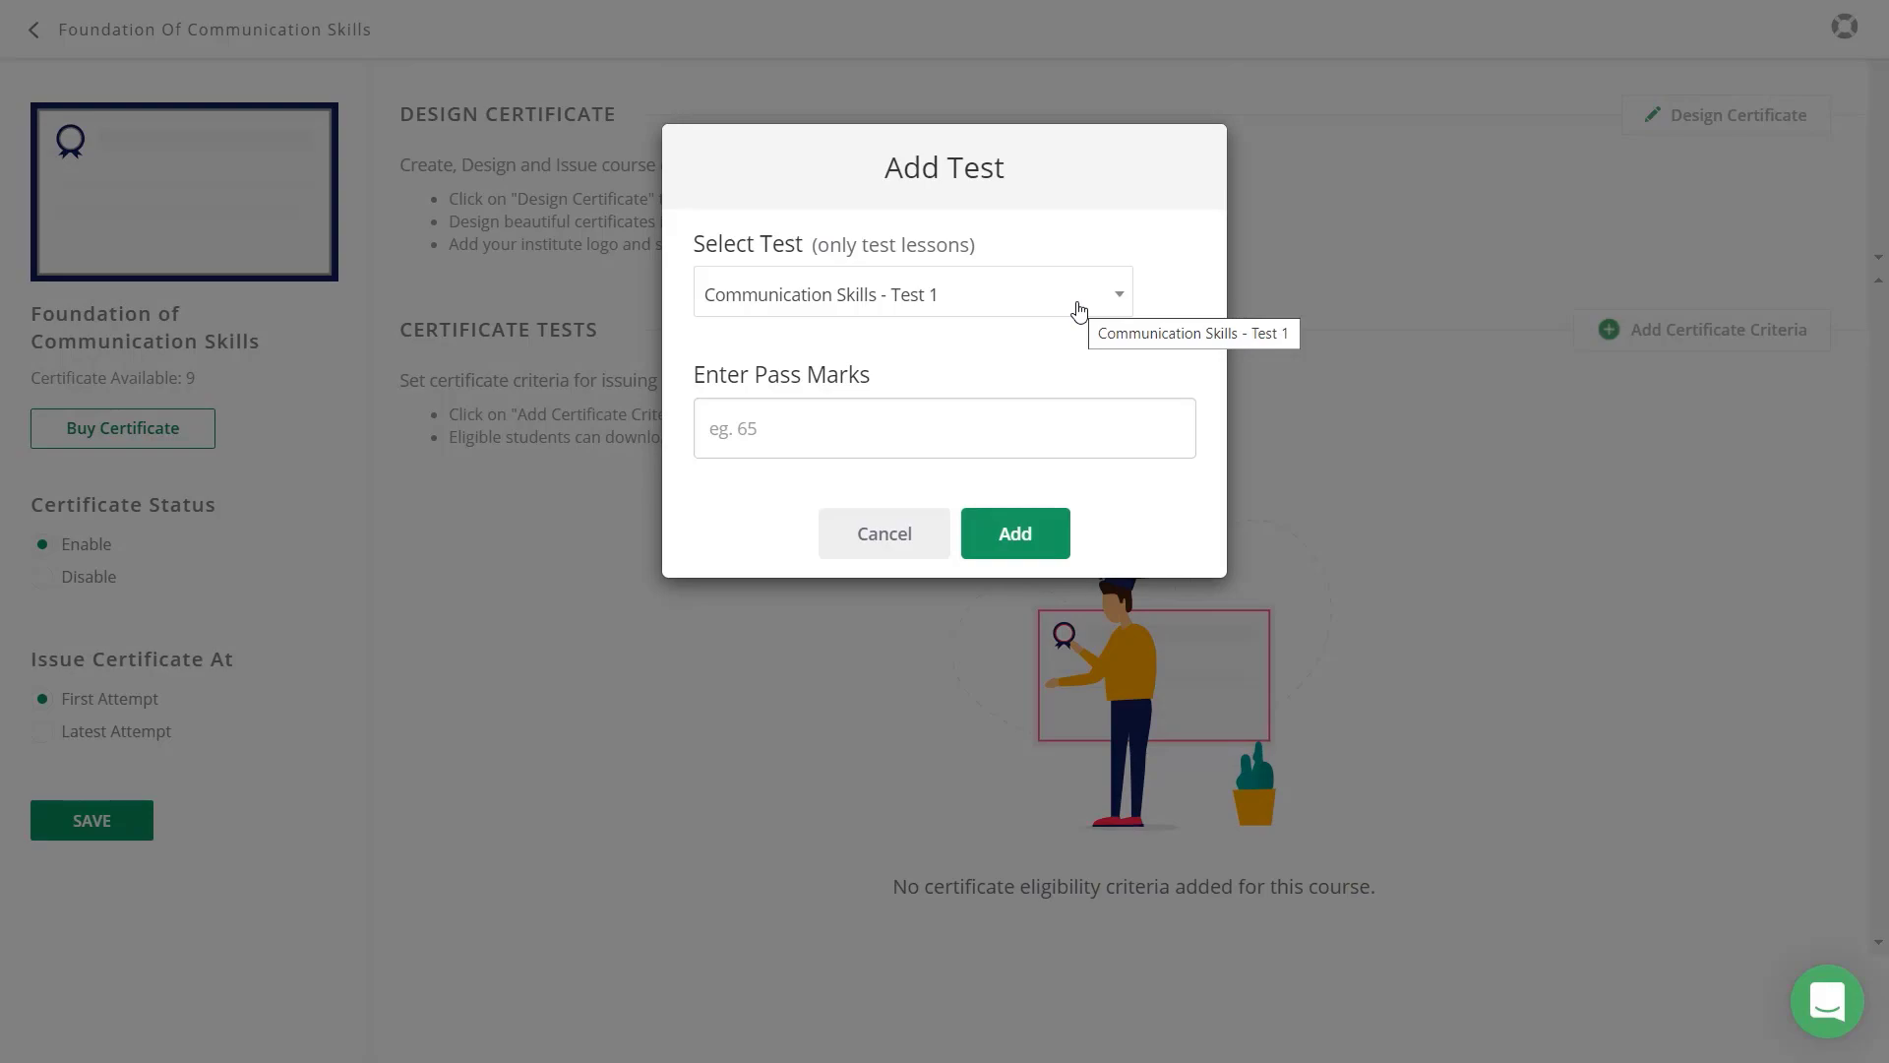
{"action": "left_click", "coordinate": [907, 426]}
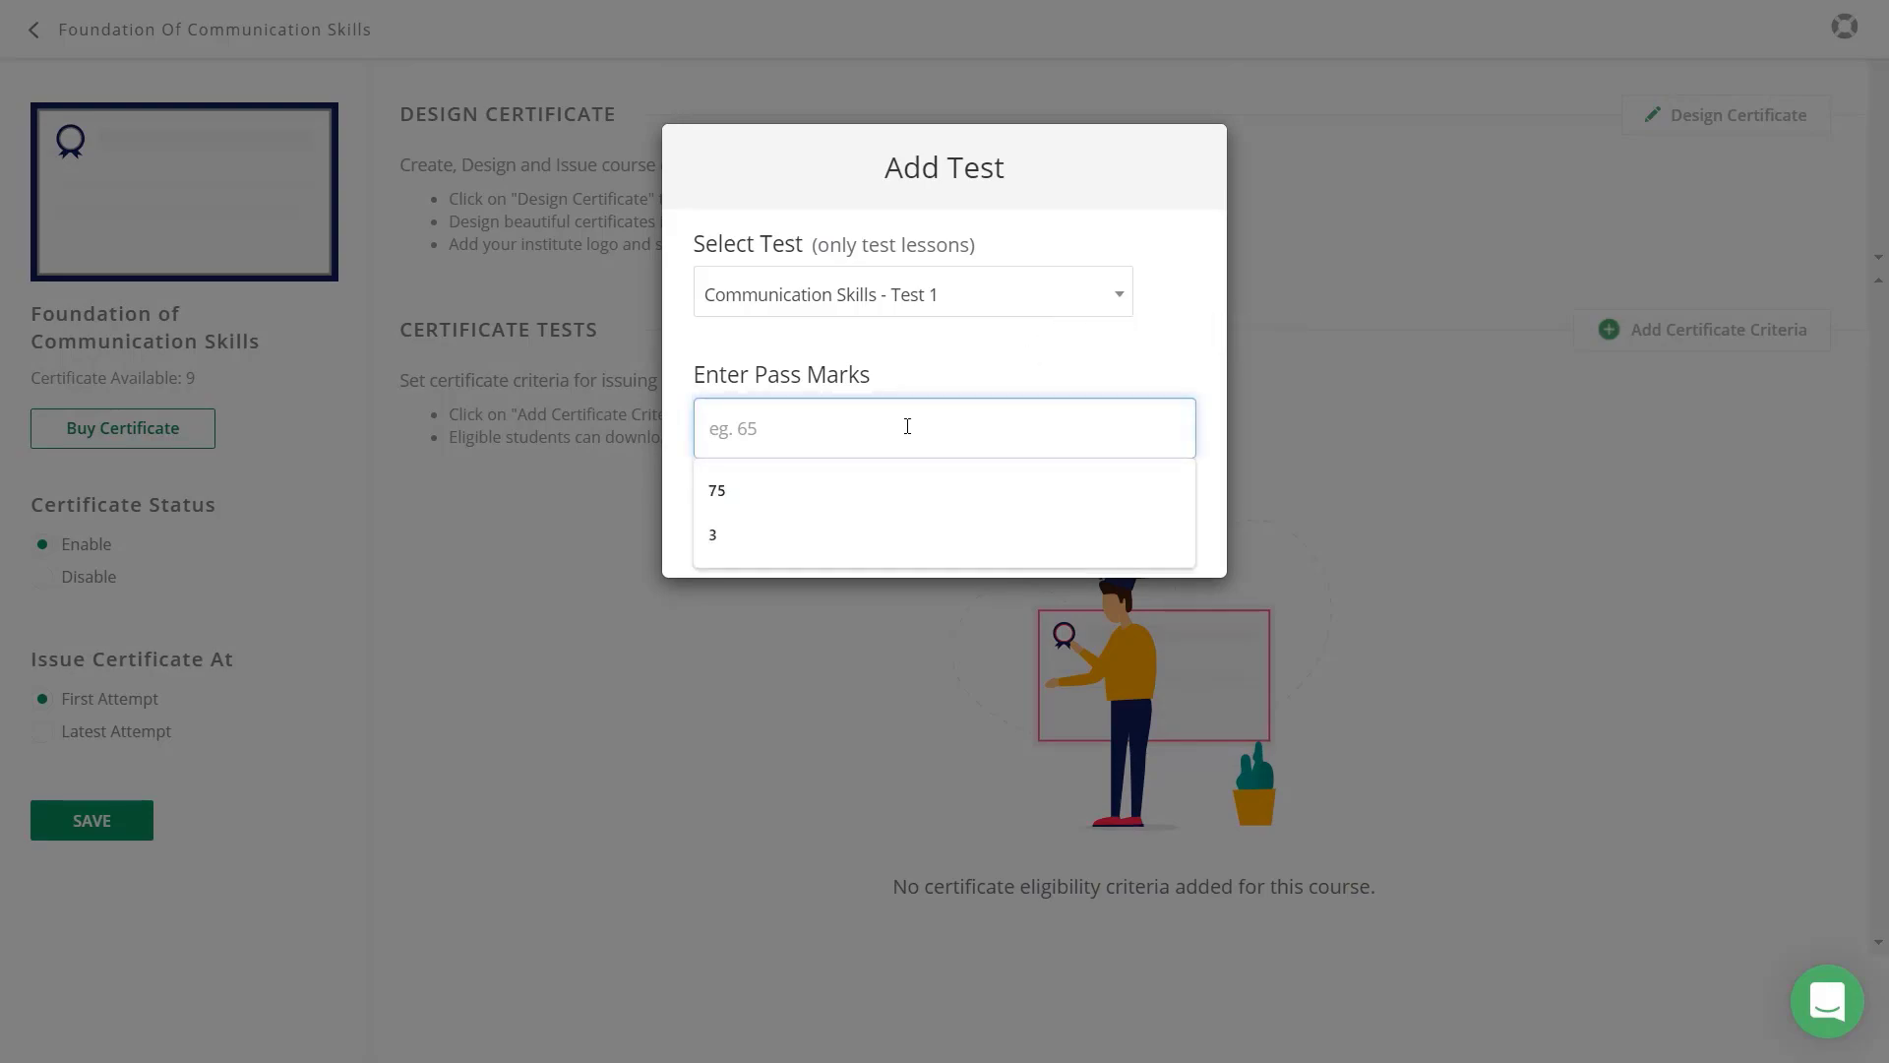
{"action": "type", "text": "60"}
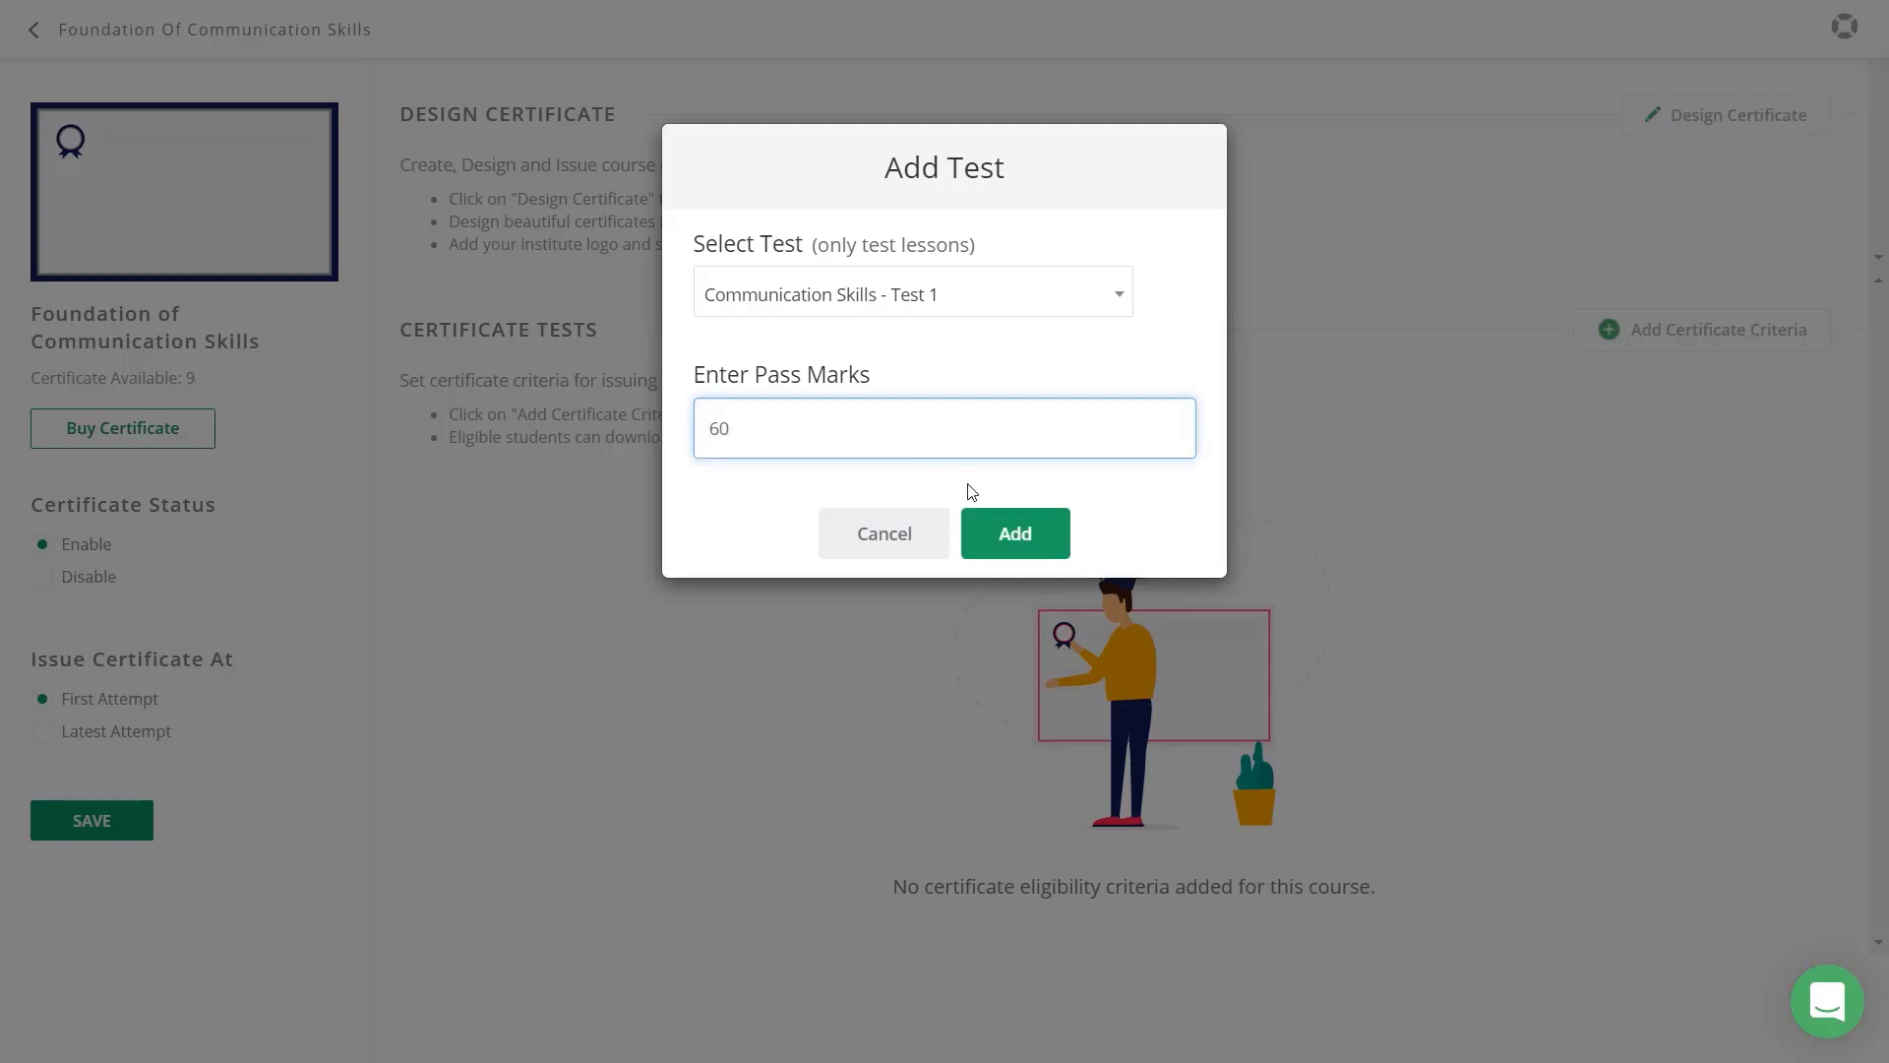
{"action": "left_click", "coordinate": [1003, 534]}
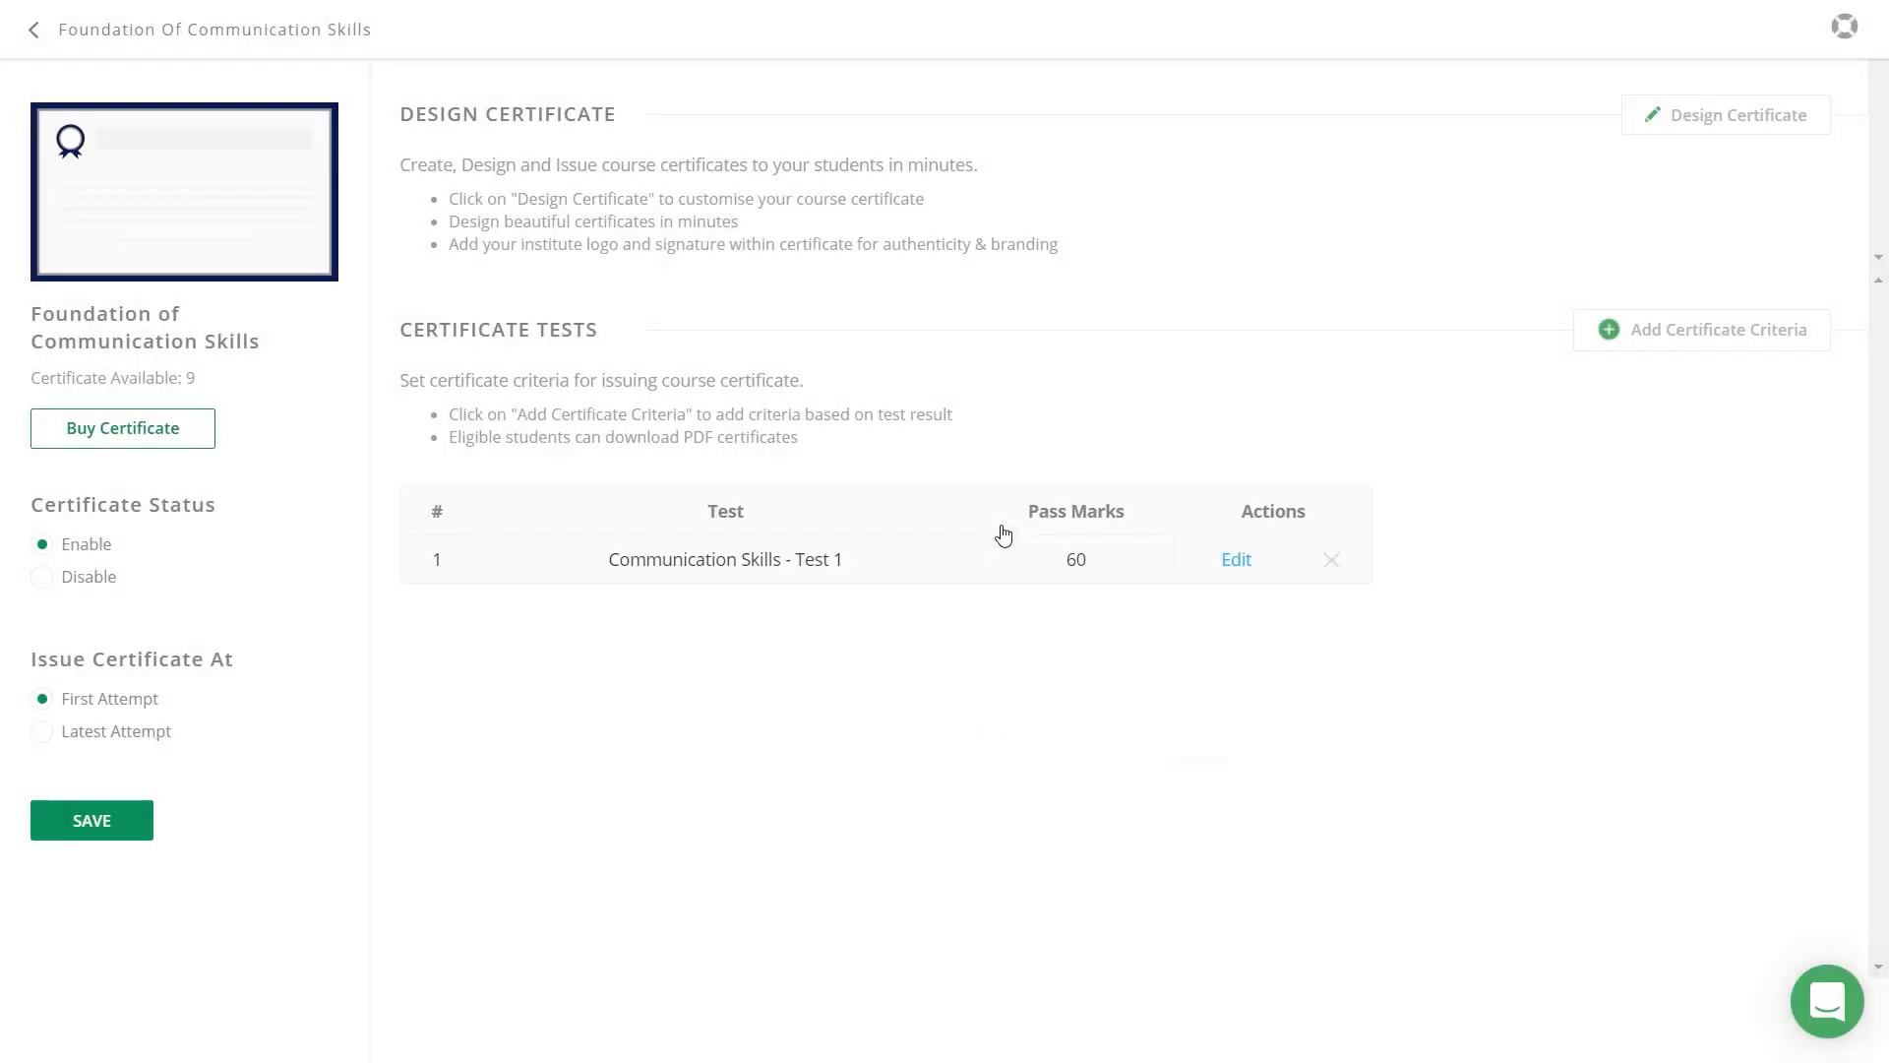
- Add a second certificate criterion for Communication Skills - Test 2 with pass marks of 60
{"action": "left_click", "coordinate": [1632, 349]}
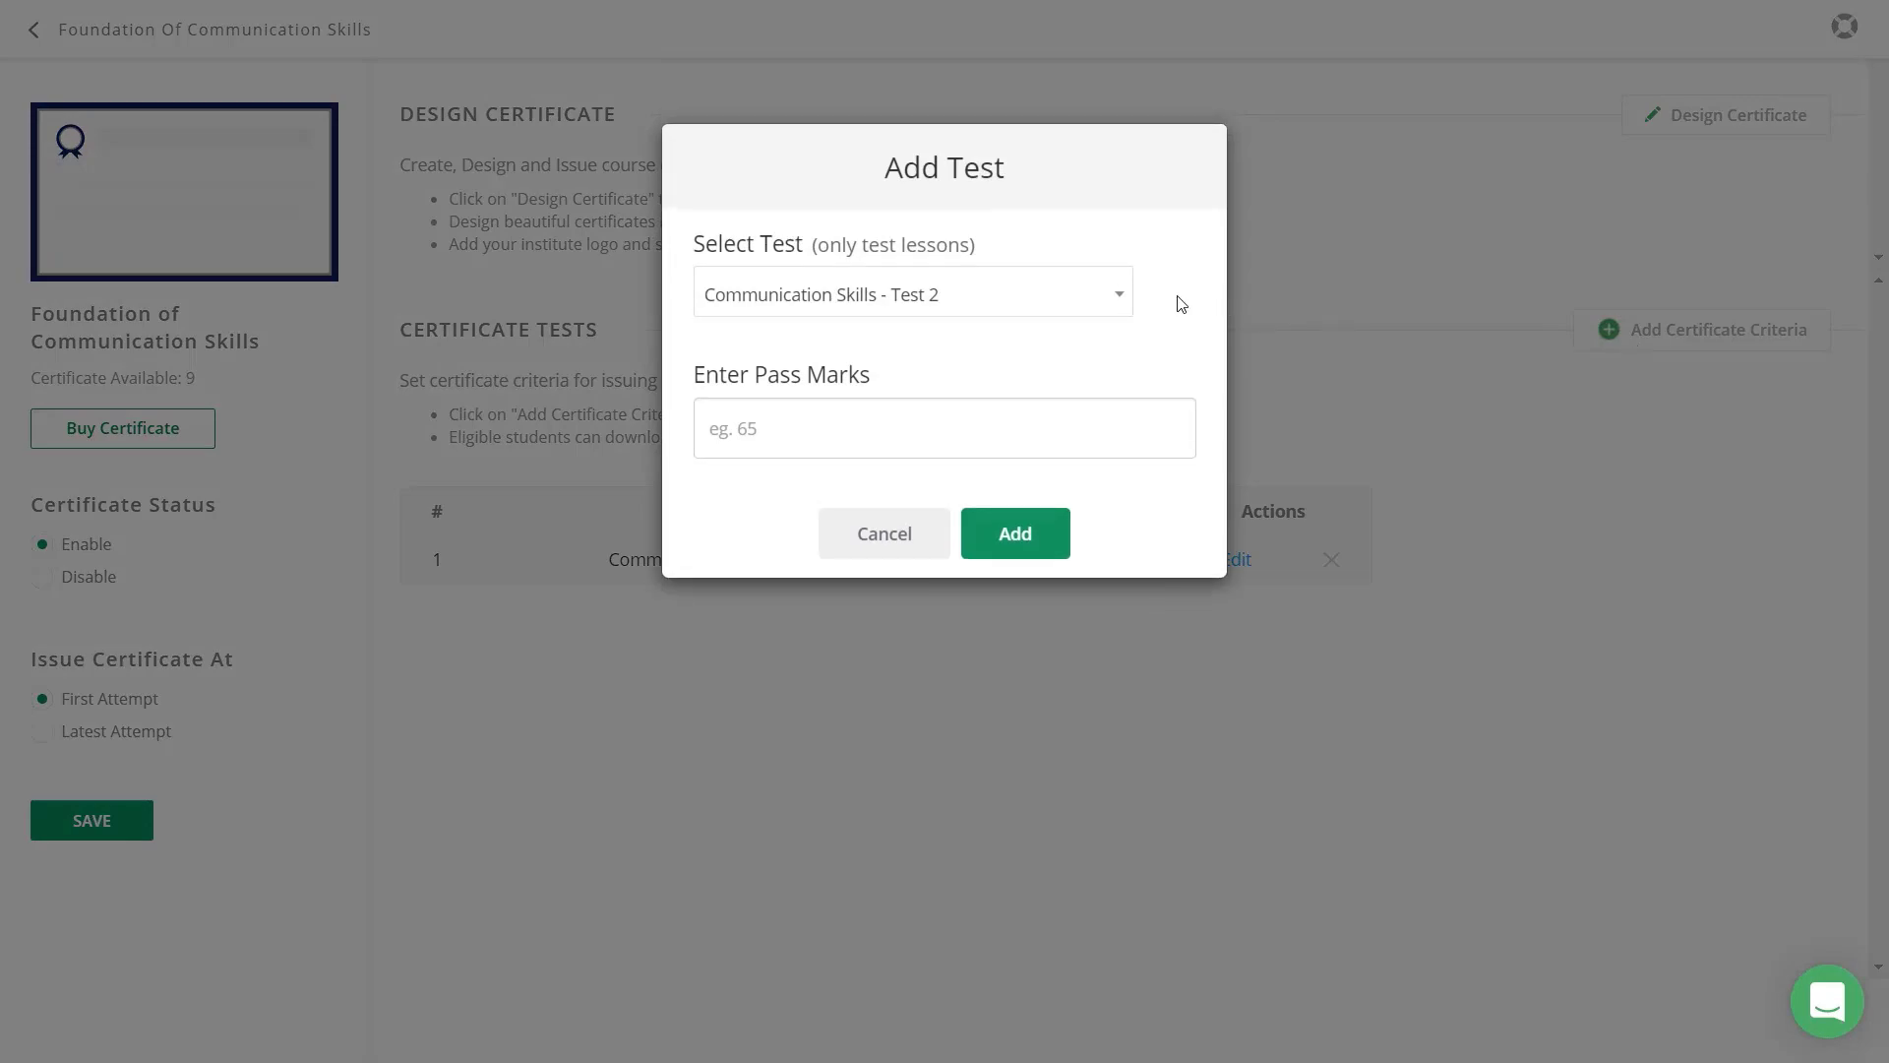
{"action": "left_click", "coordinate": [1131, 300]}
{"action": "left_click", "coordinate": [1131, 301]}
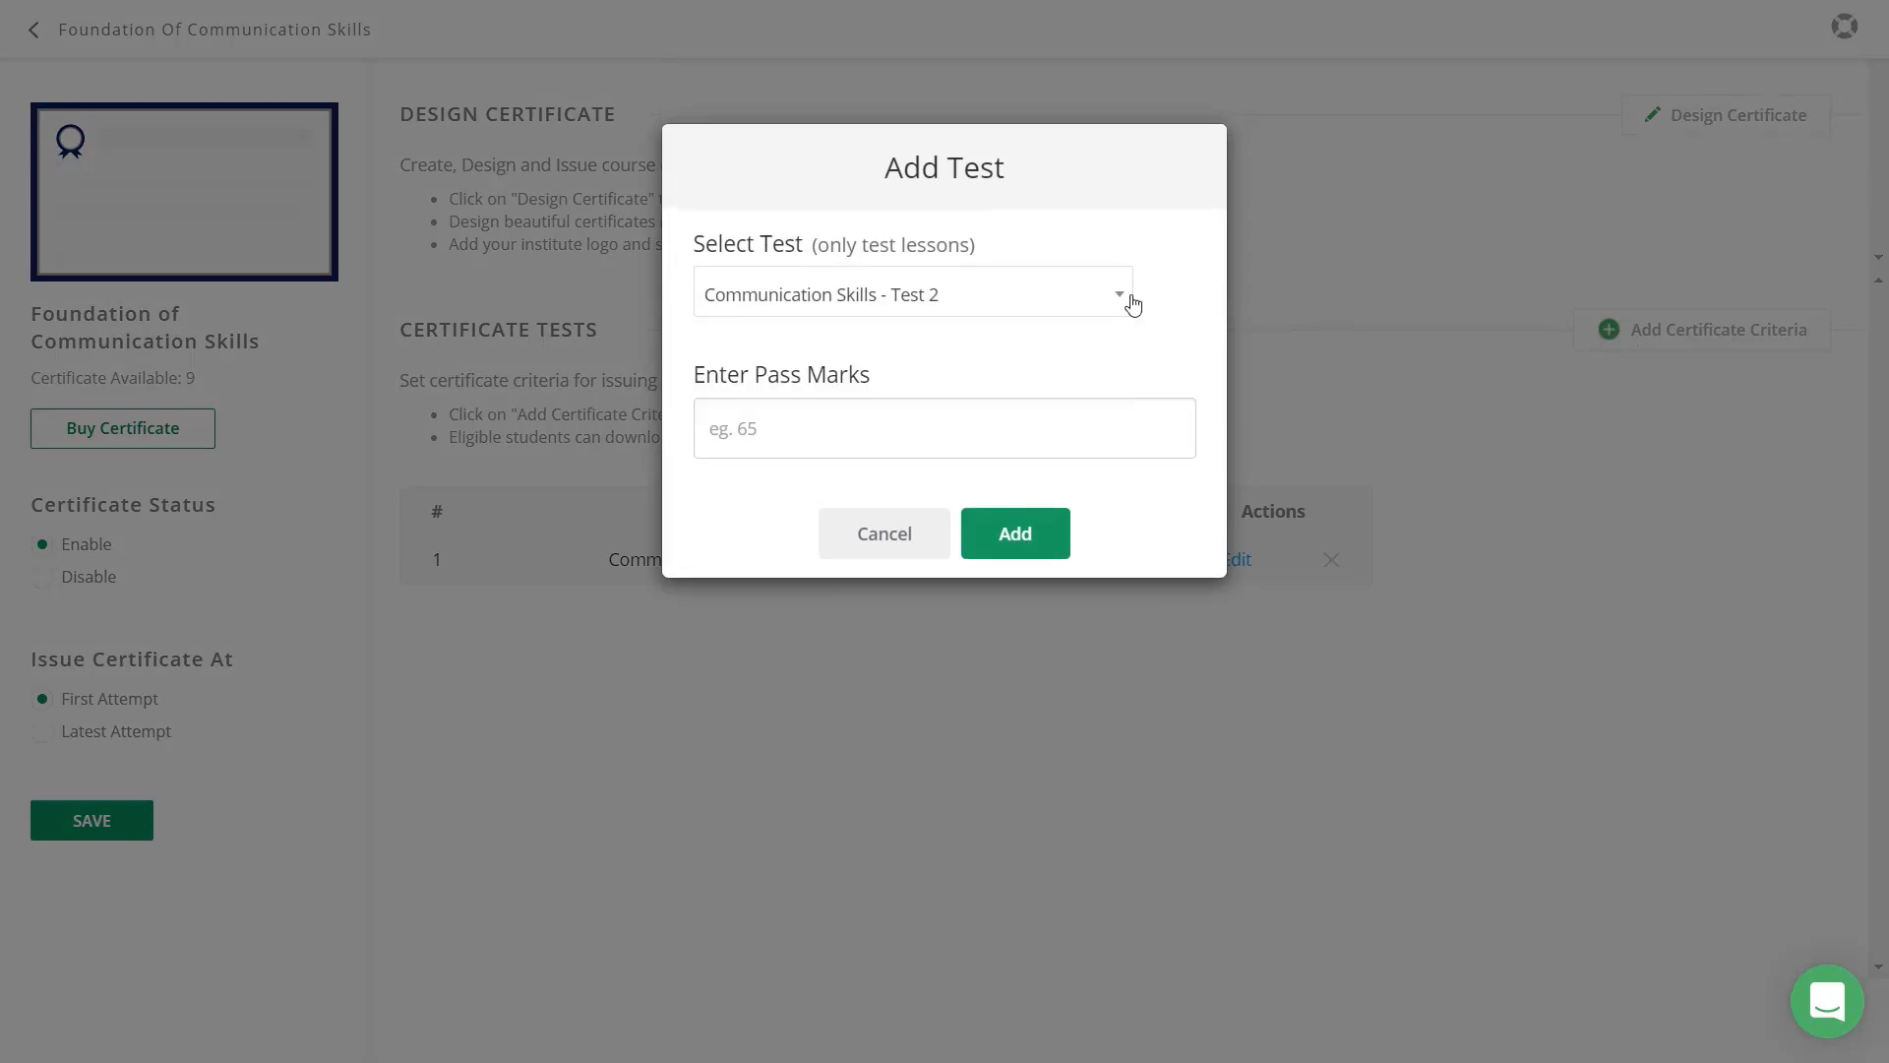
{"action": "left_click", "coordinate": [1000, 420]}
{"action": "type", "text": "60"}
{"action": "left_click", "coordinate": [985, 519]}
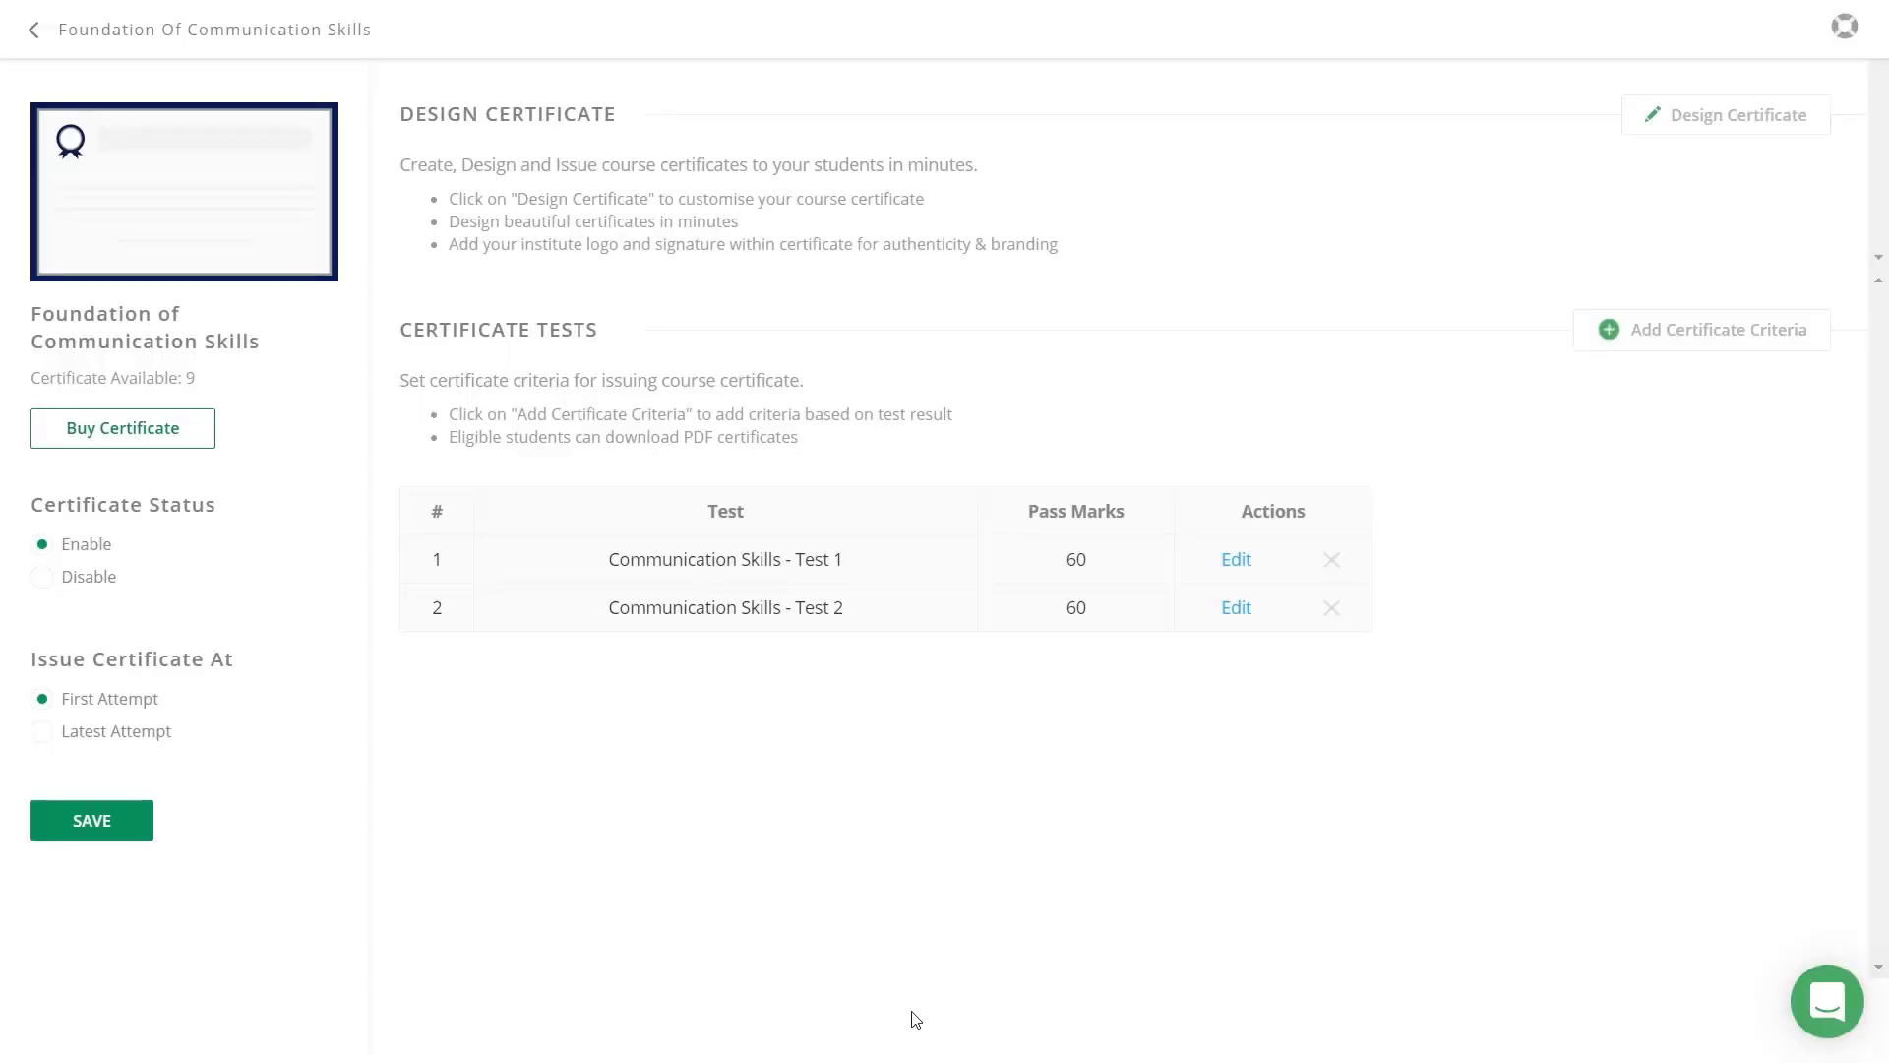
- Try setting the certificate status to Disable, but decline deleting the certificate
{"action": "left_click", "coordinate": [96, 588]}
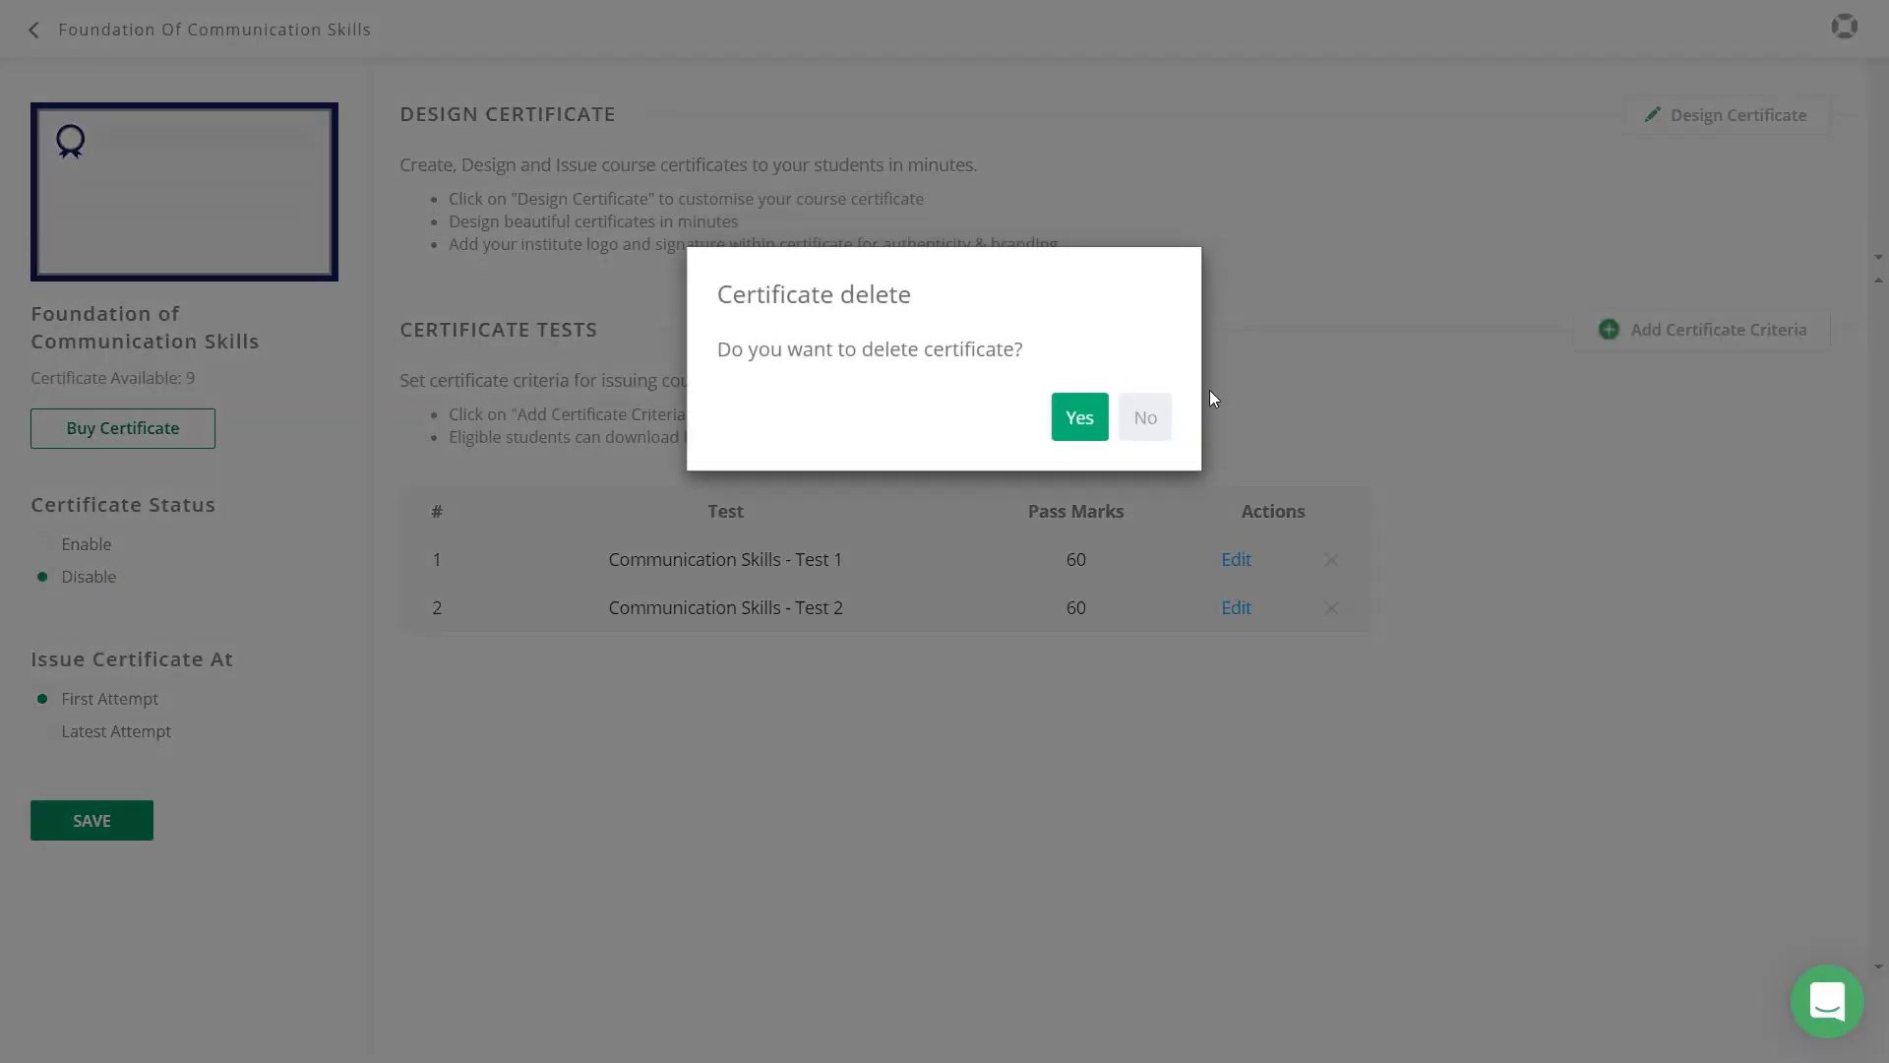
{"action": "left_click", "coordinate": [1141, 417]}
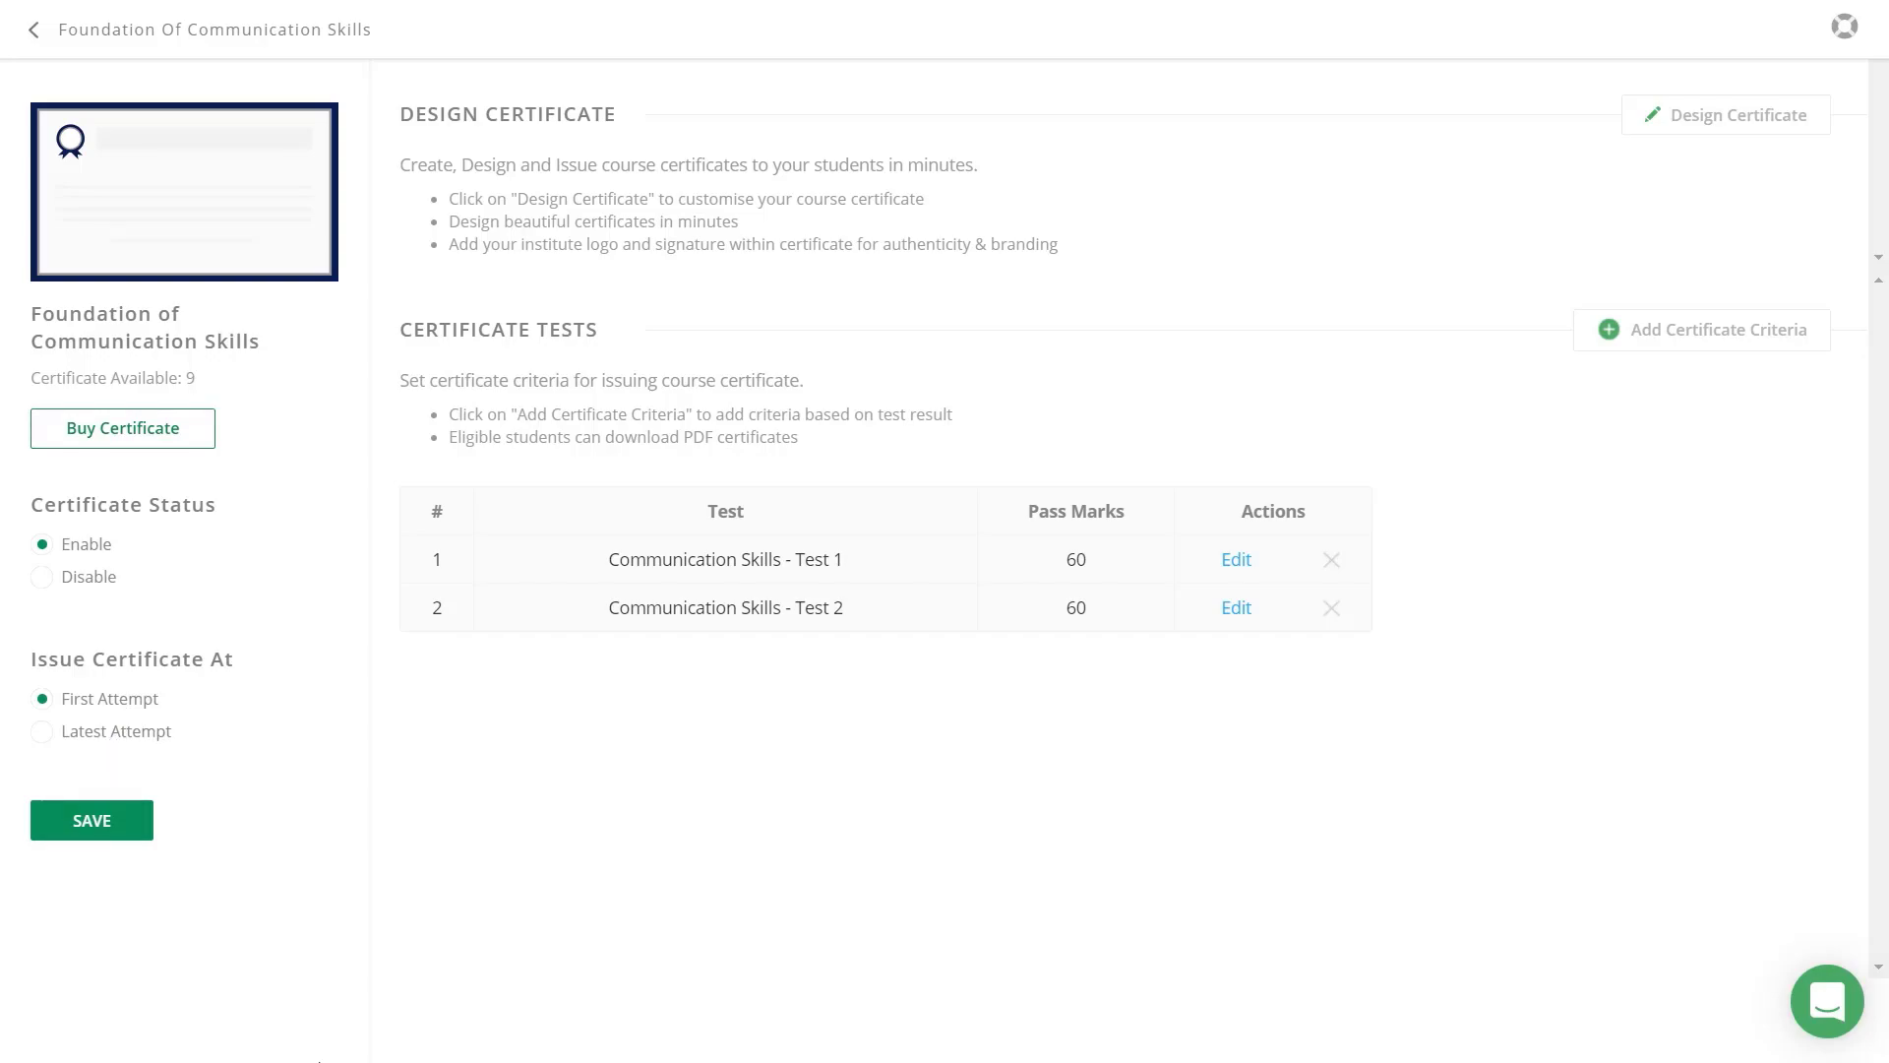
- Open the certificate design and change its title text to "Y2k Kid Academy Certificate"
{"action": "left_click", "coordinate": [1678, 116]}
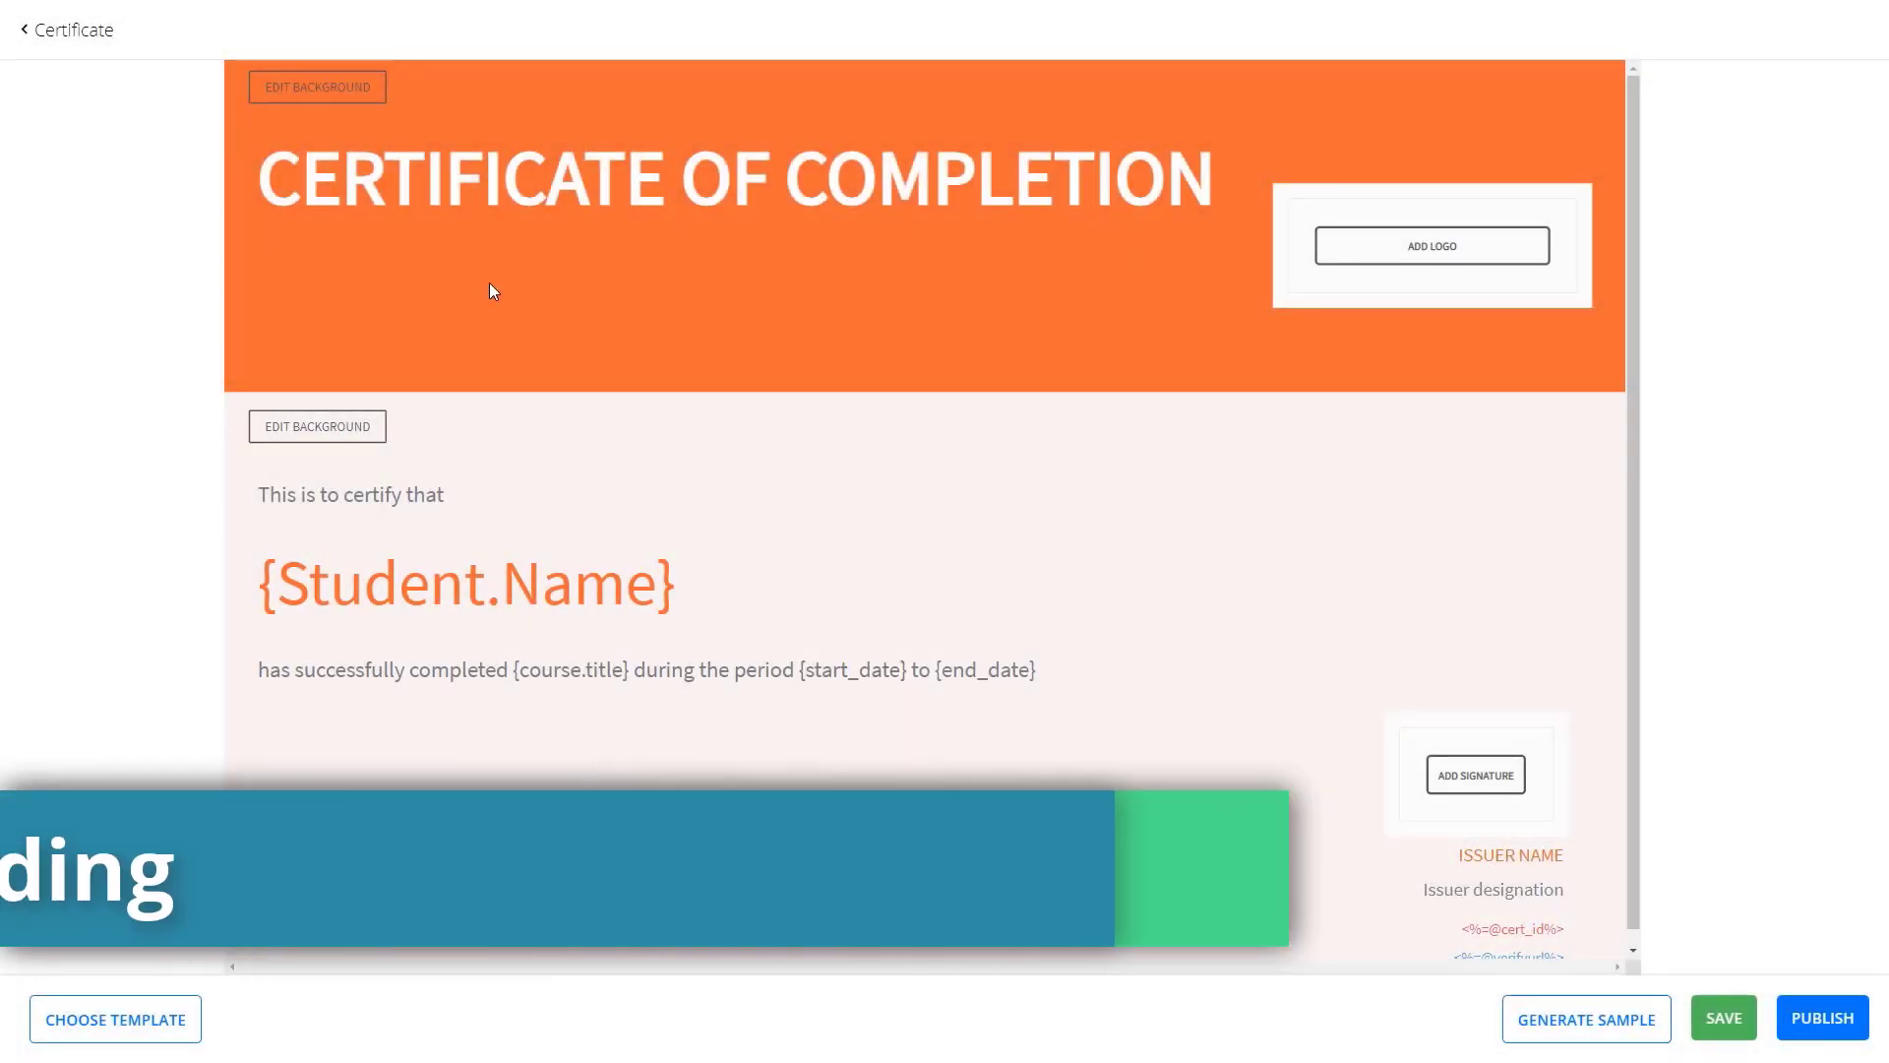
{"action": "mouse_move", "coordinate": [729, 178]}
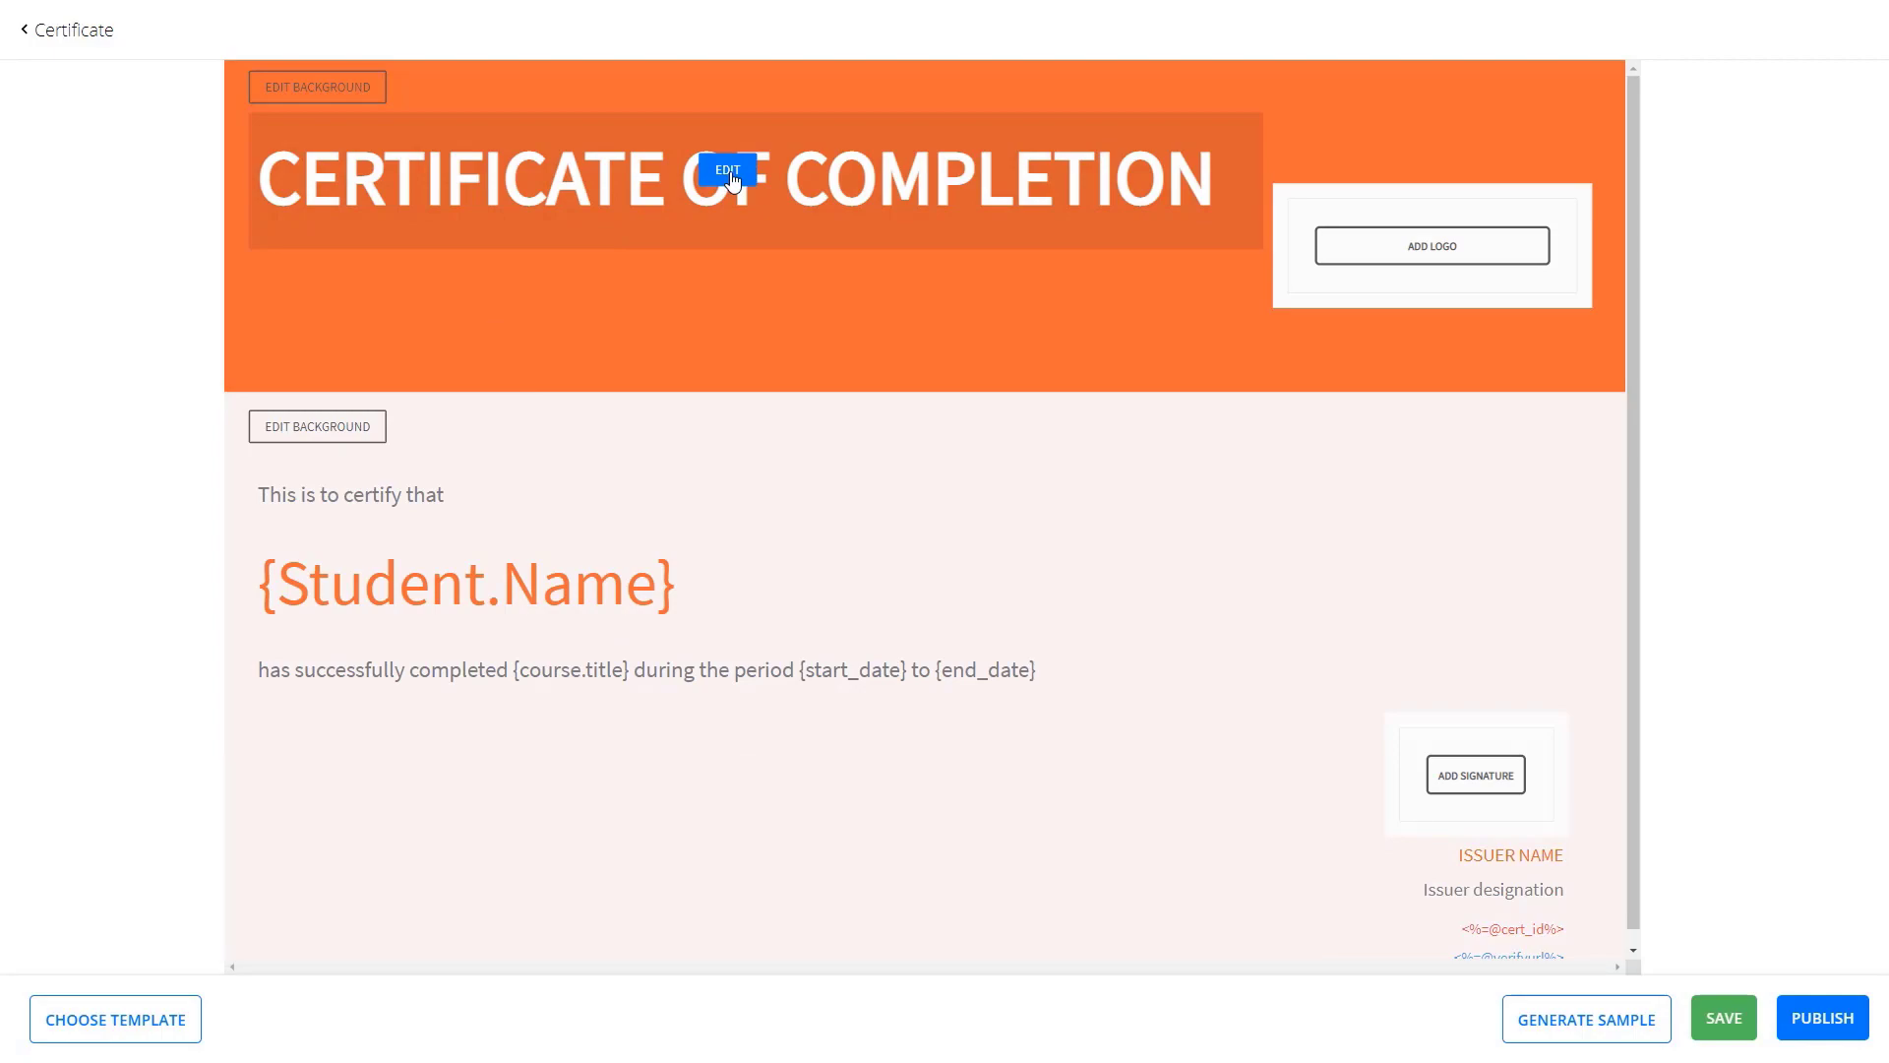
{"action": "left_click", "coordinate": [729, 173]}
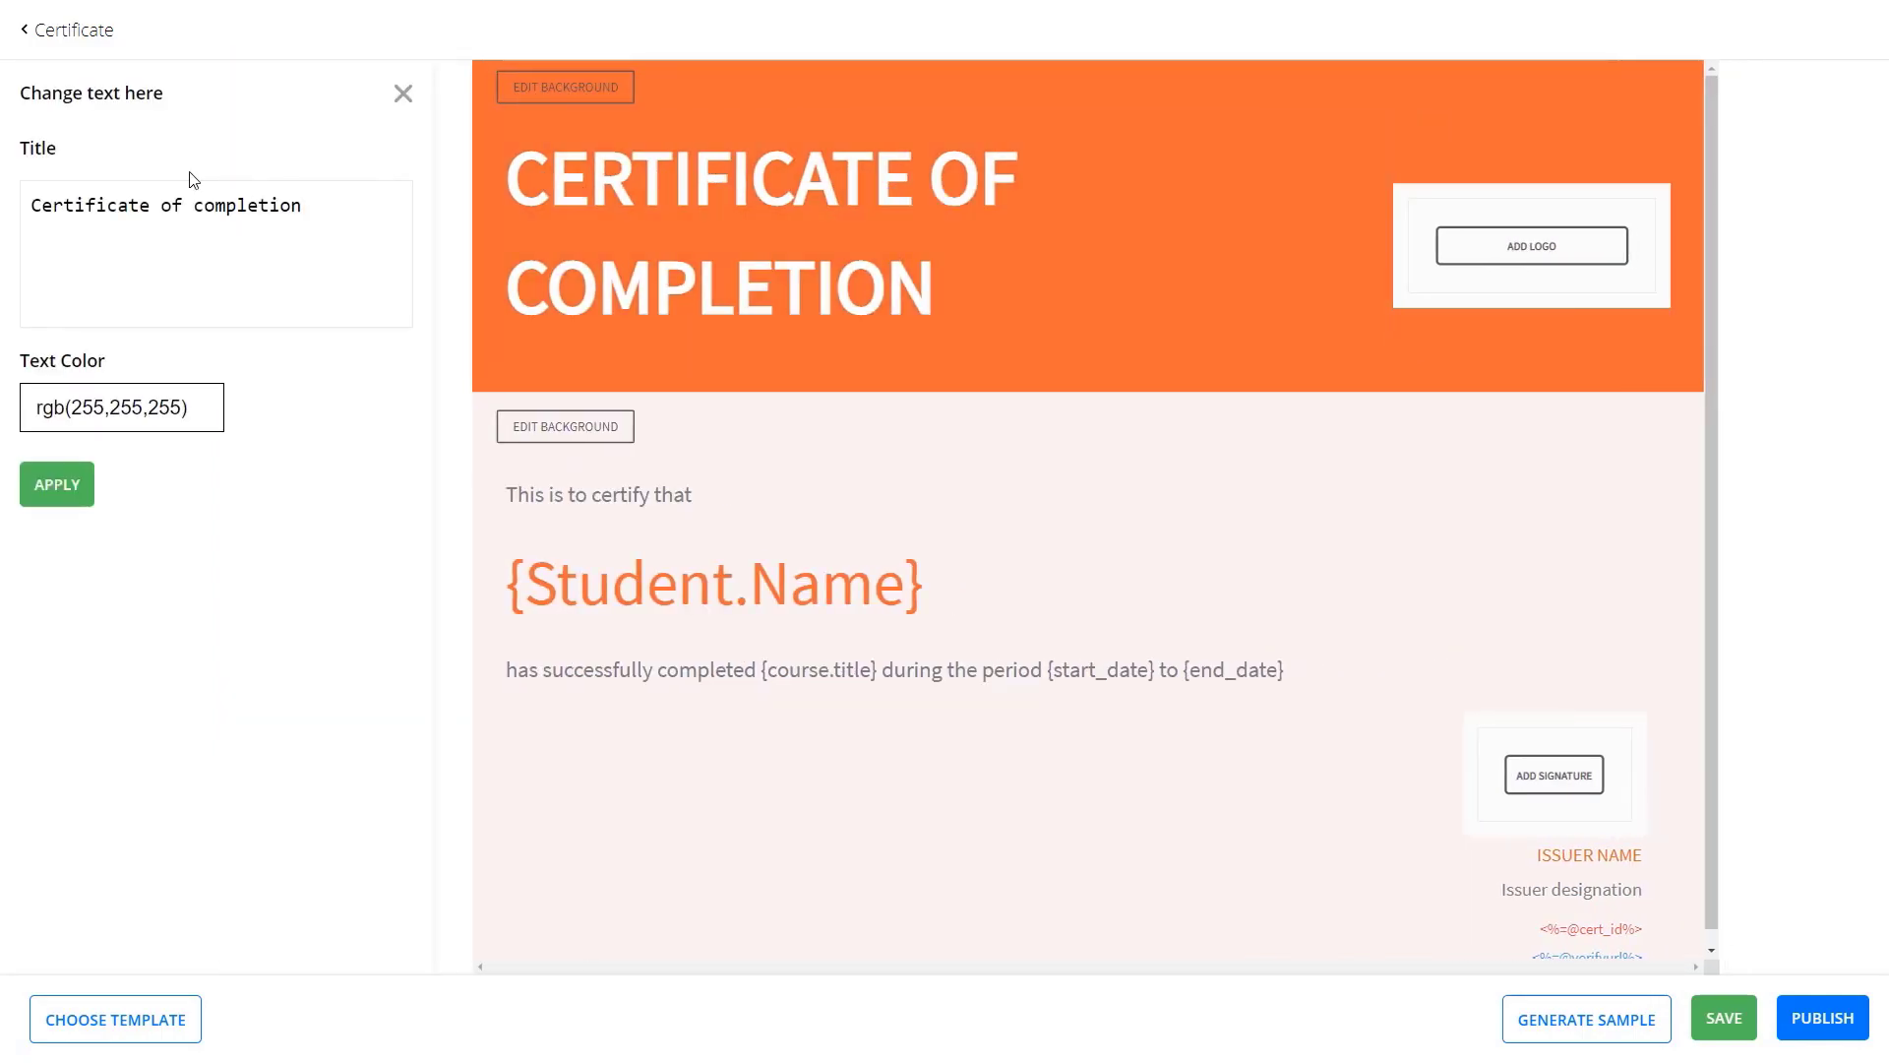
{"action": "left_click", "coordinate": [29, 205]}
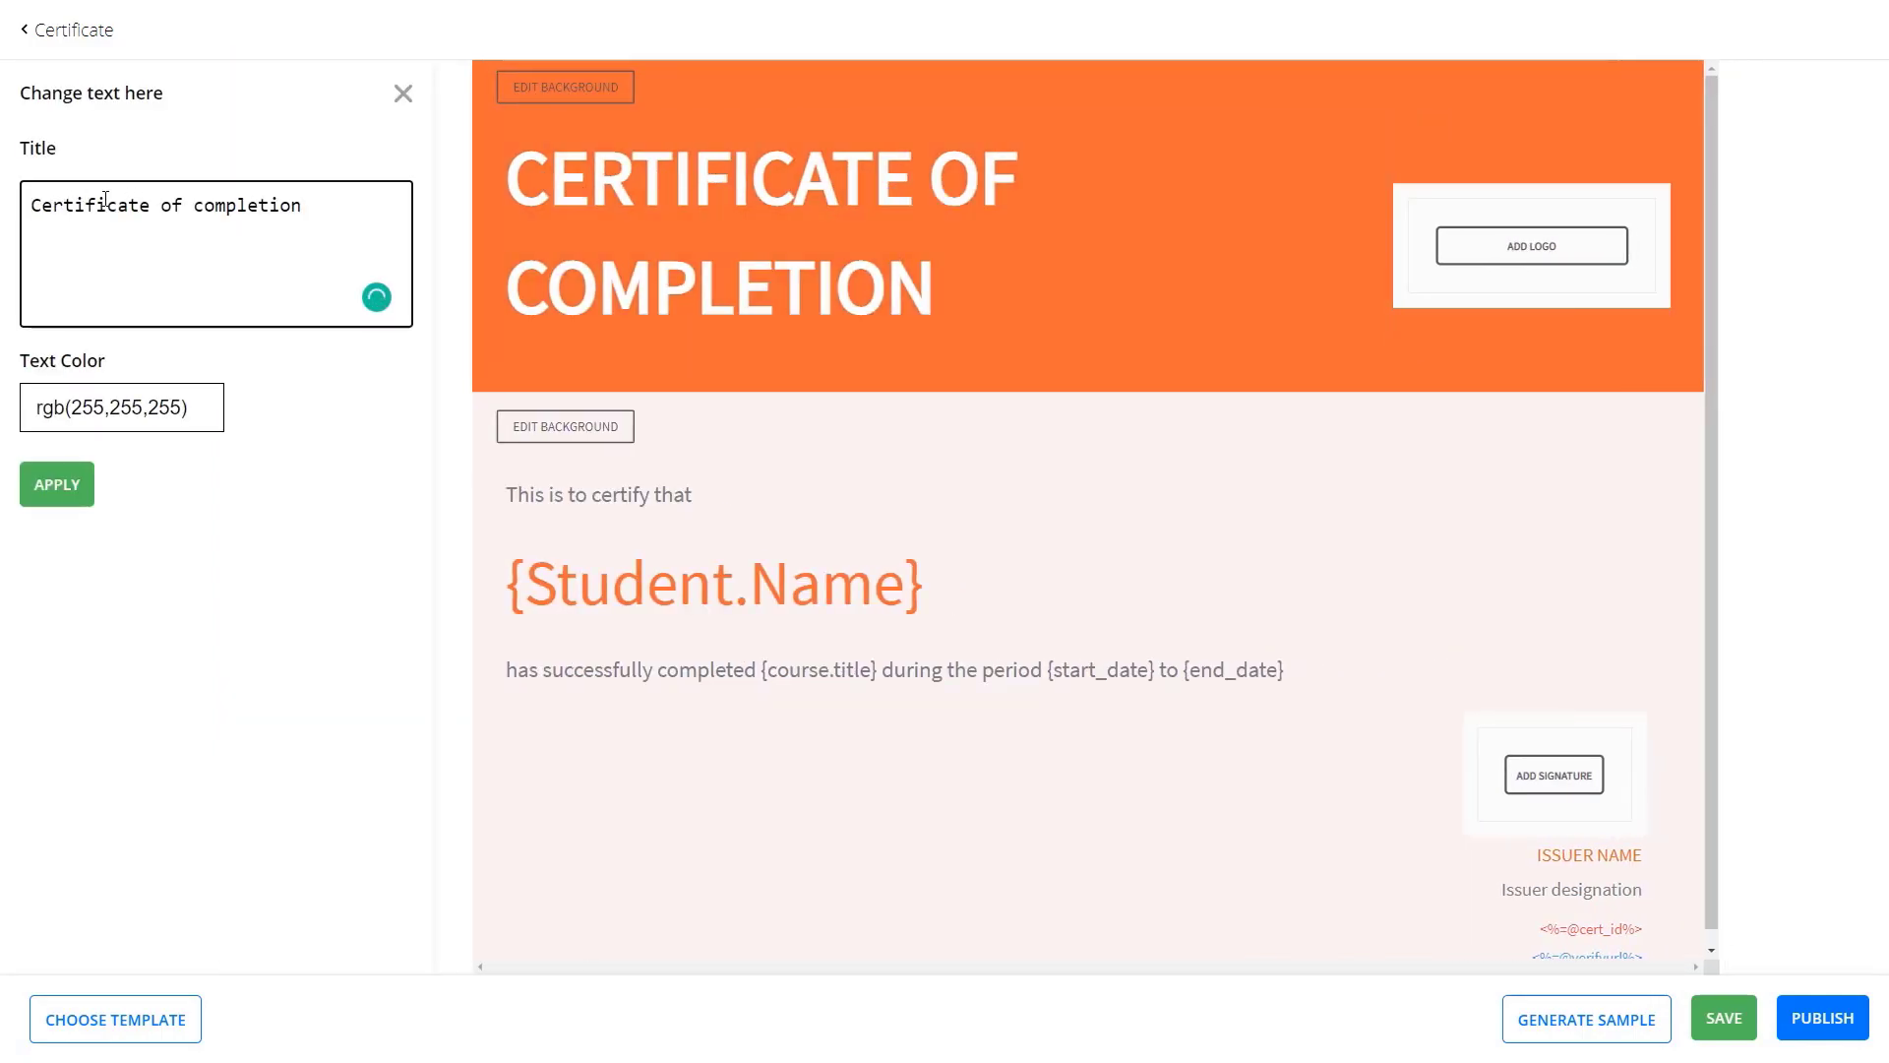
{"action": "type", "text": "Y2"}
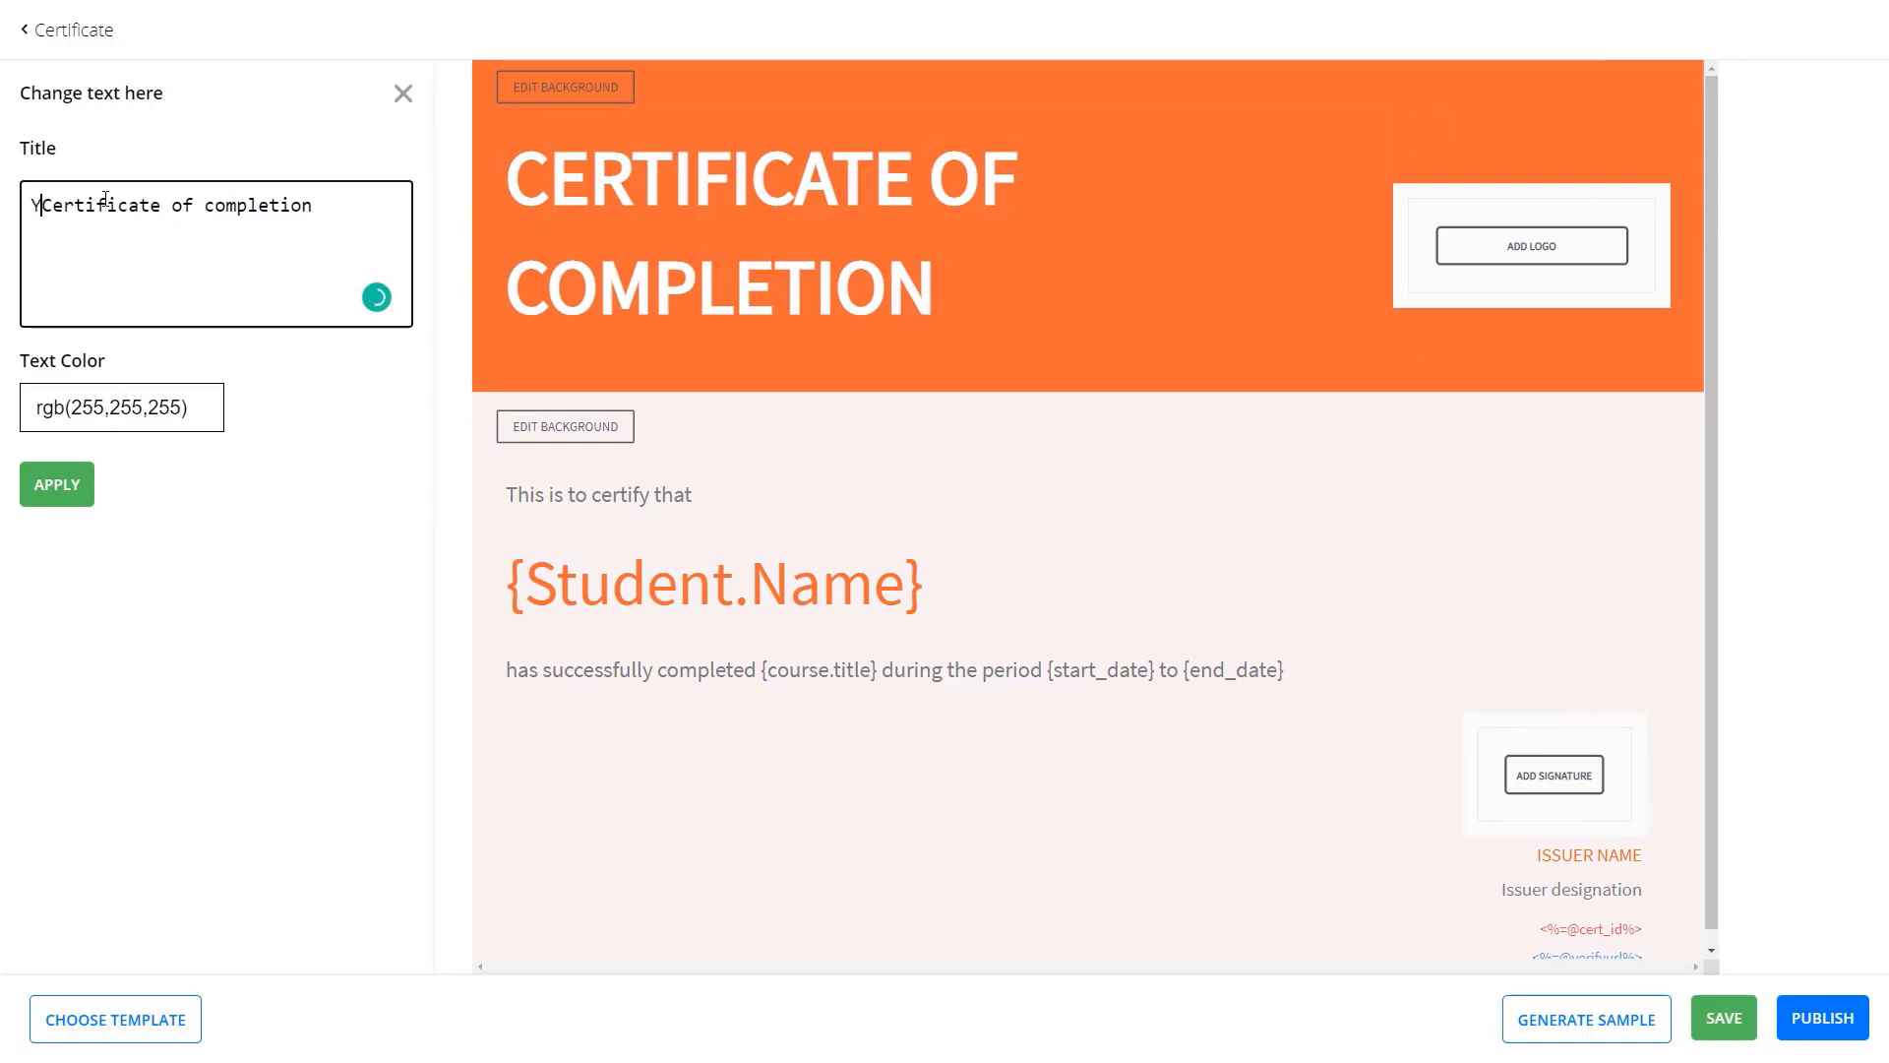
{"action": "type", "text": "k Kid"}
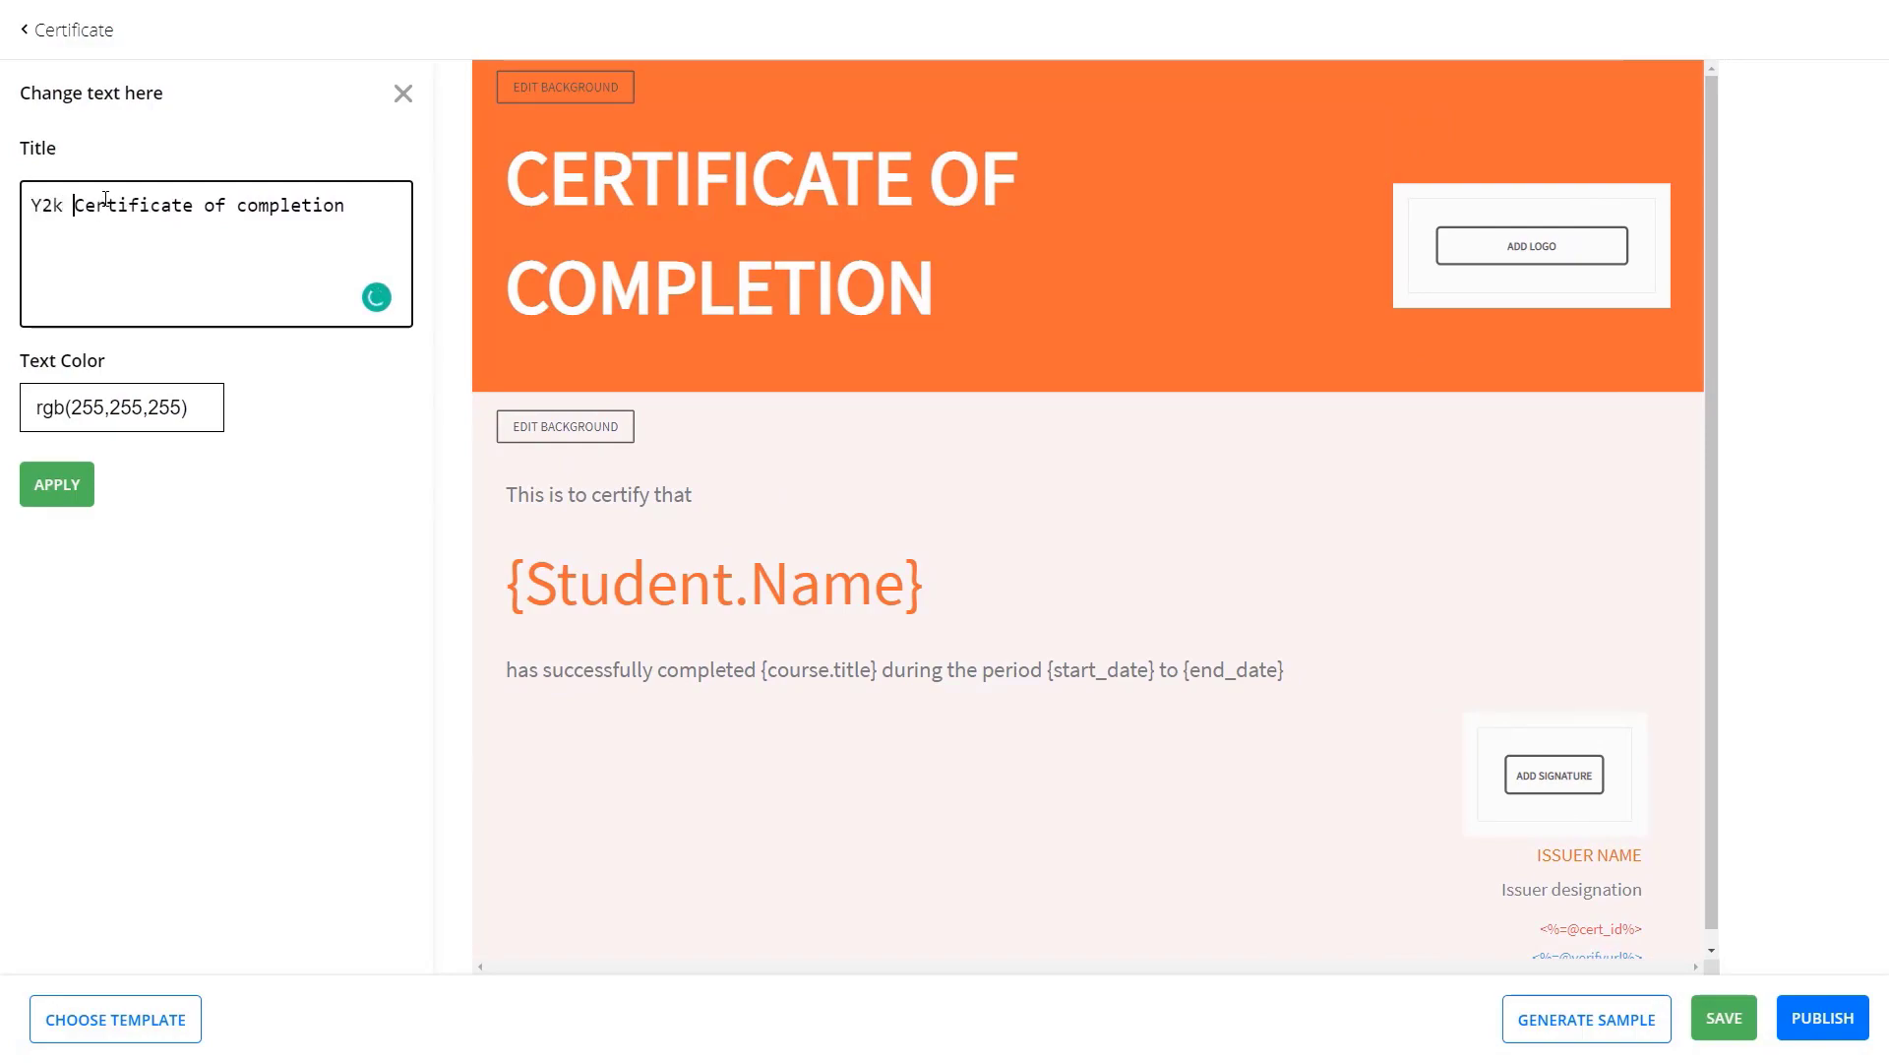
{"action": "type", "text": " Academy"}
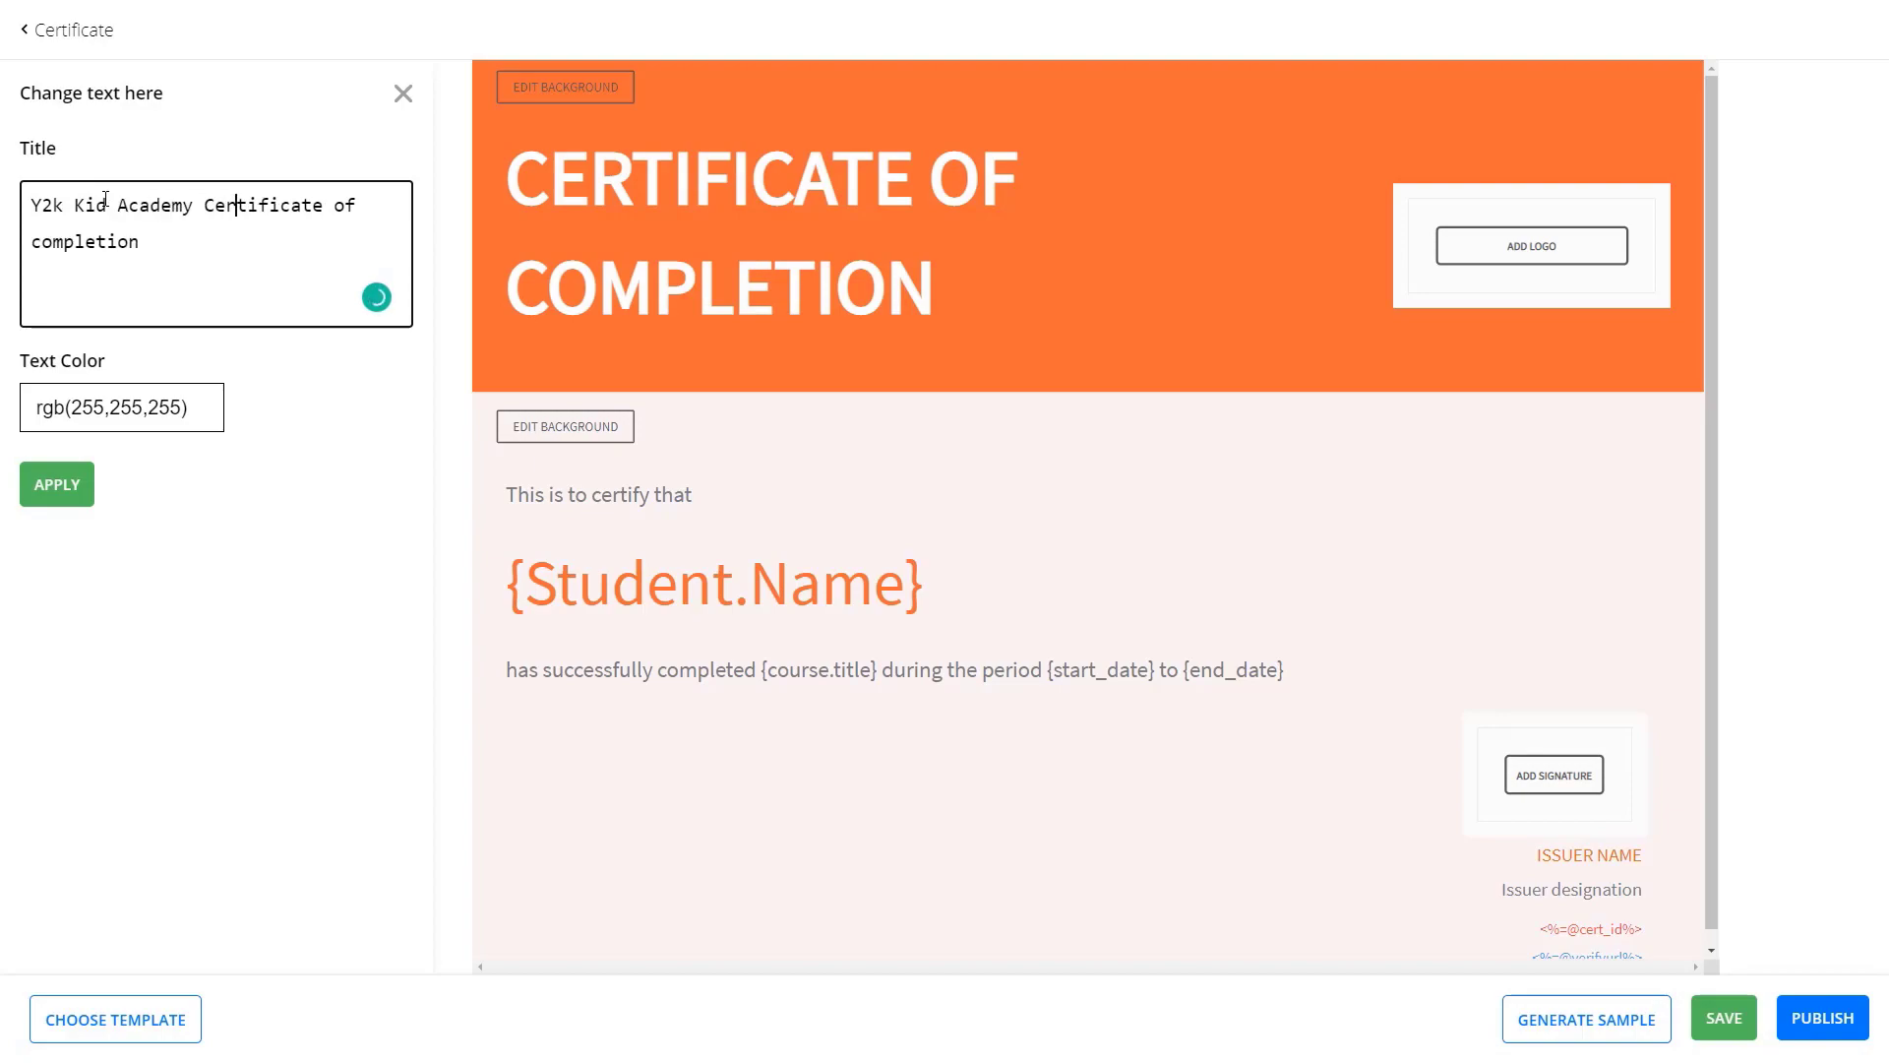
{"action": "key", "text": "ctrl+shift+End"}
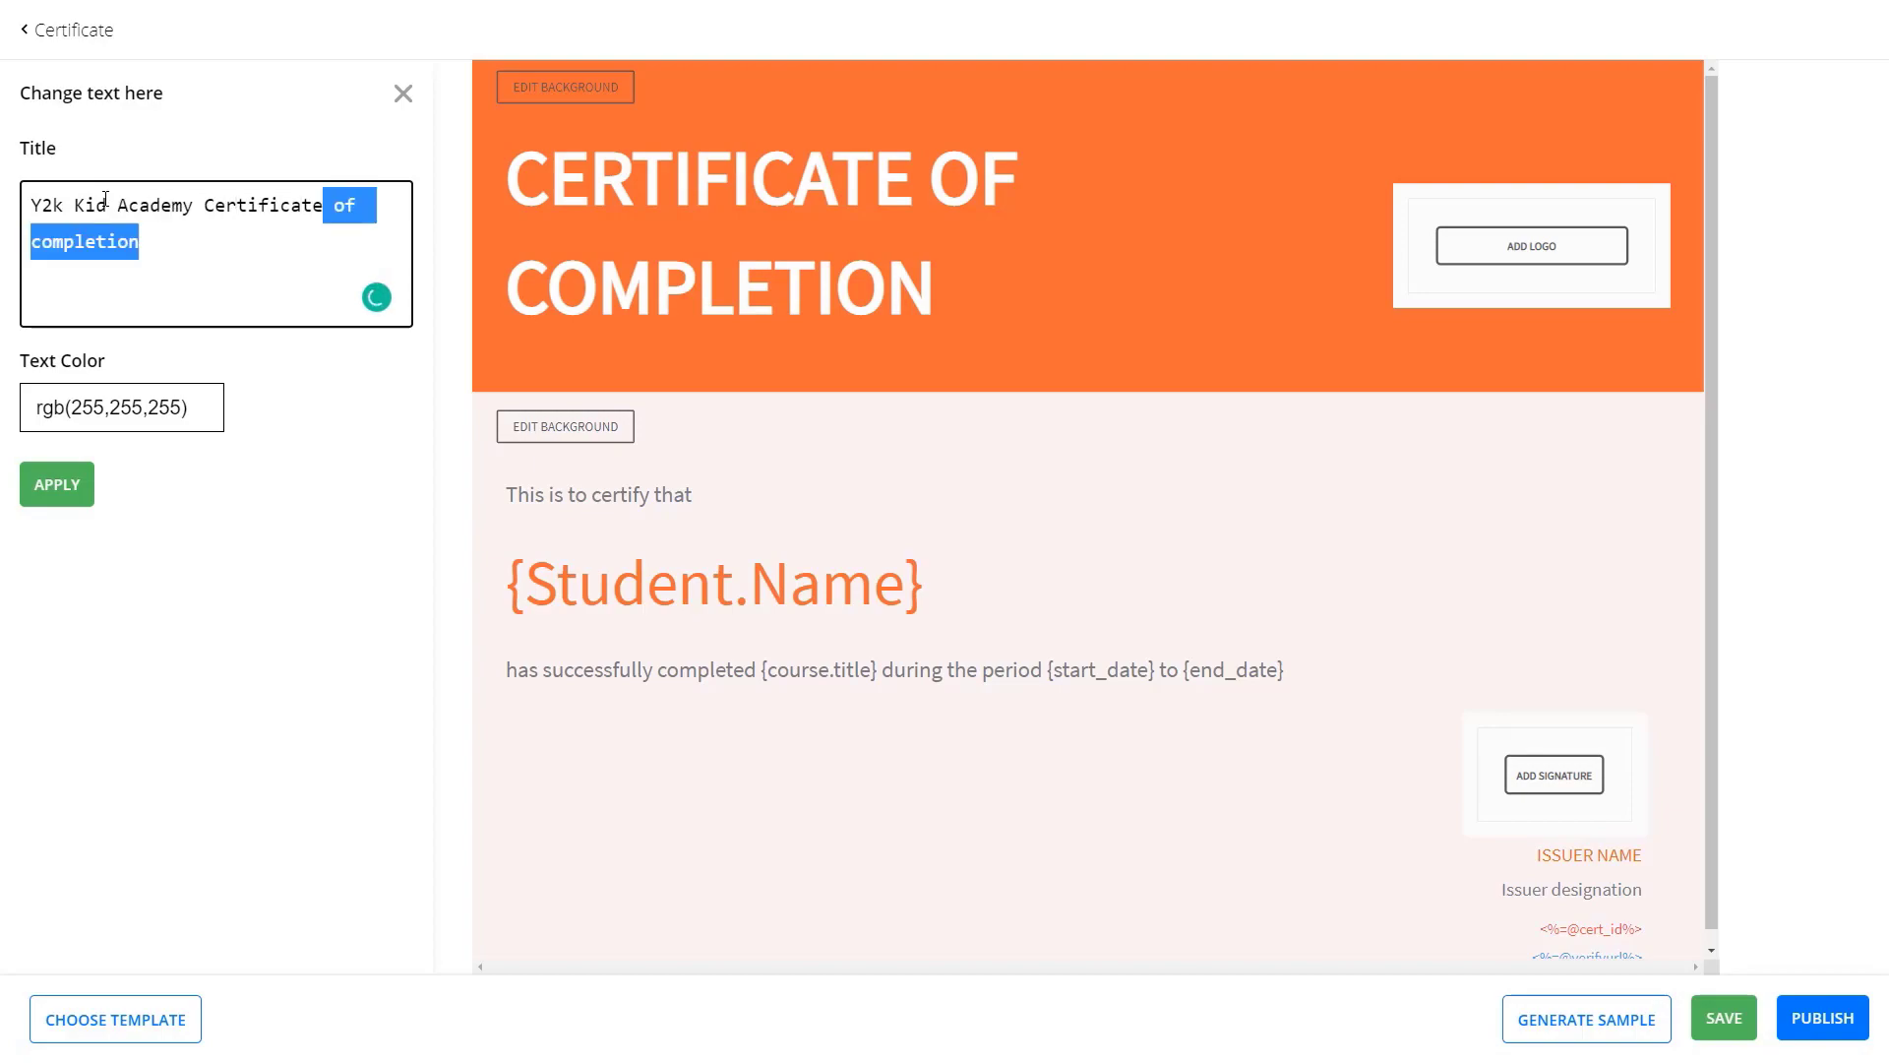
{"action": "key", "text": "BackSpace"}
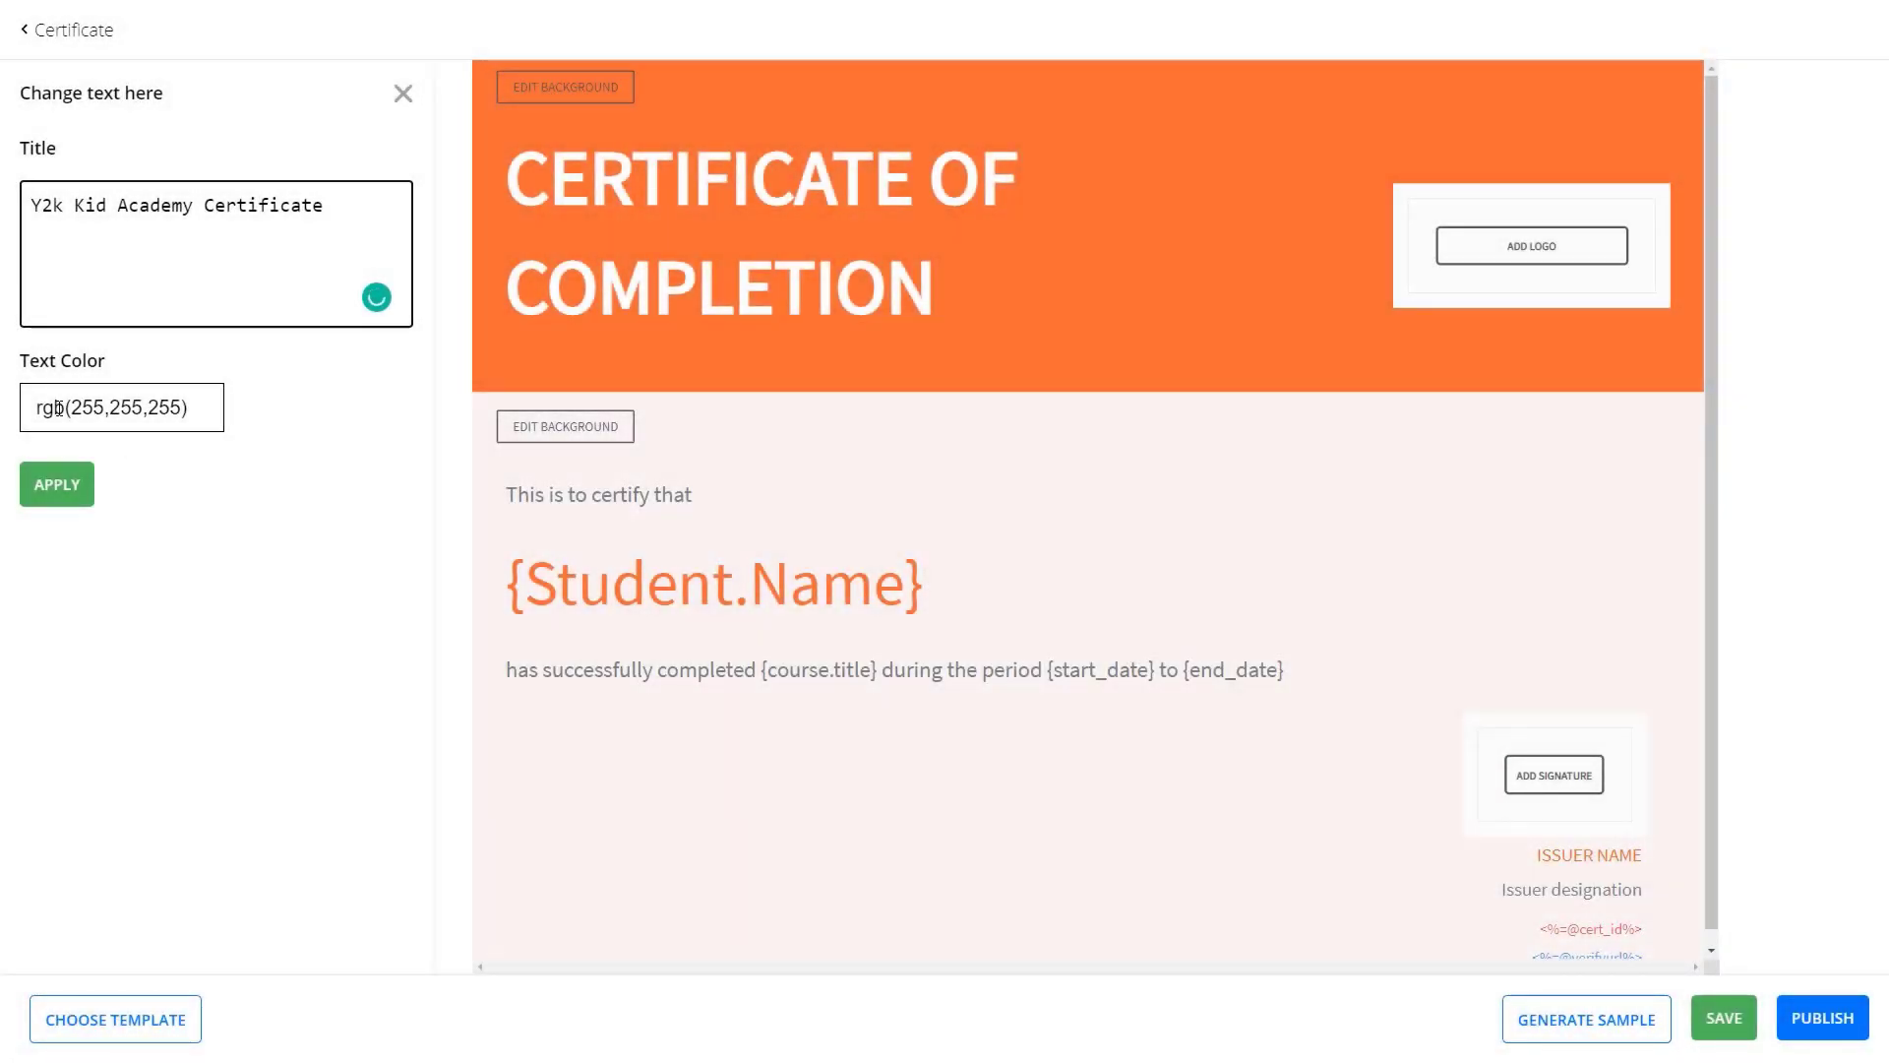
- Set the title's text color to rgb(11,11,11) and apply the title changes
{"action": "left_click", "coordinate": [58, 408]}
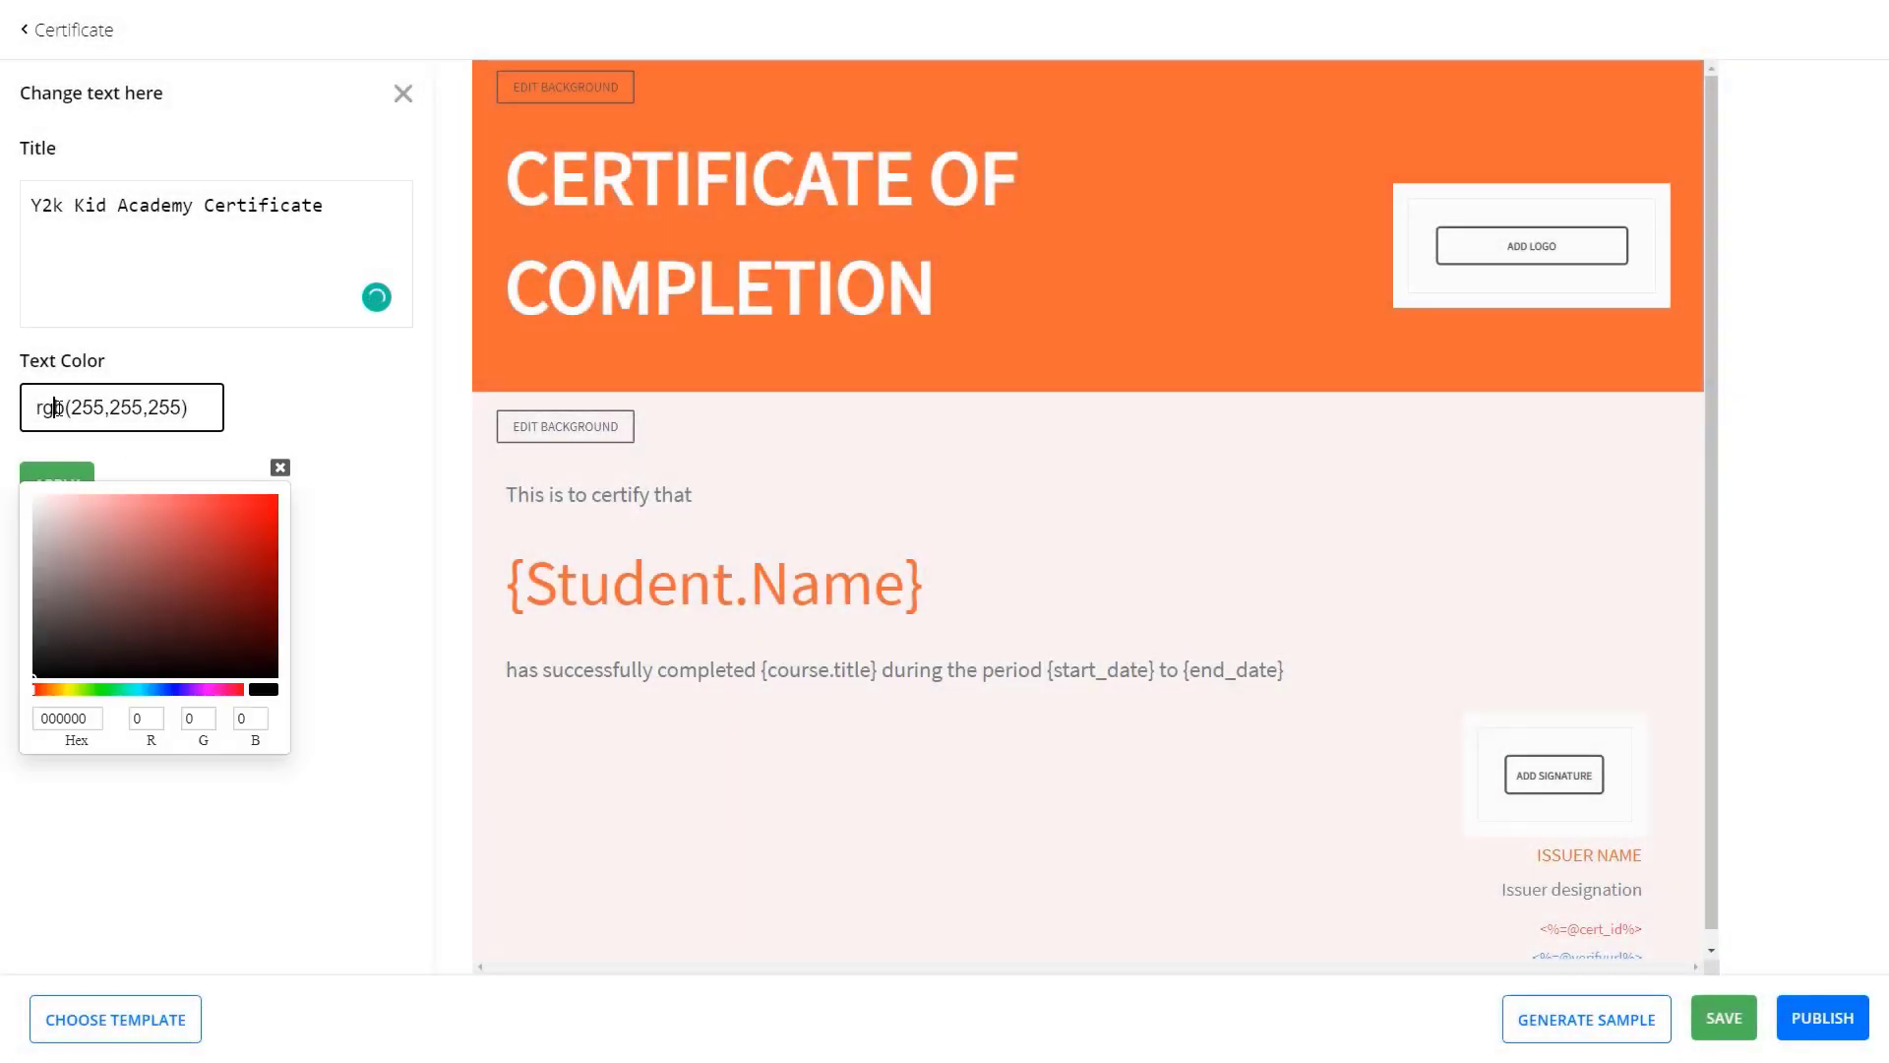
{"action": "left_click", "coordinate": [35, 673]}
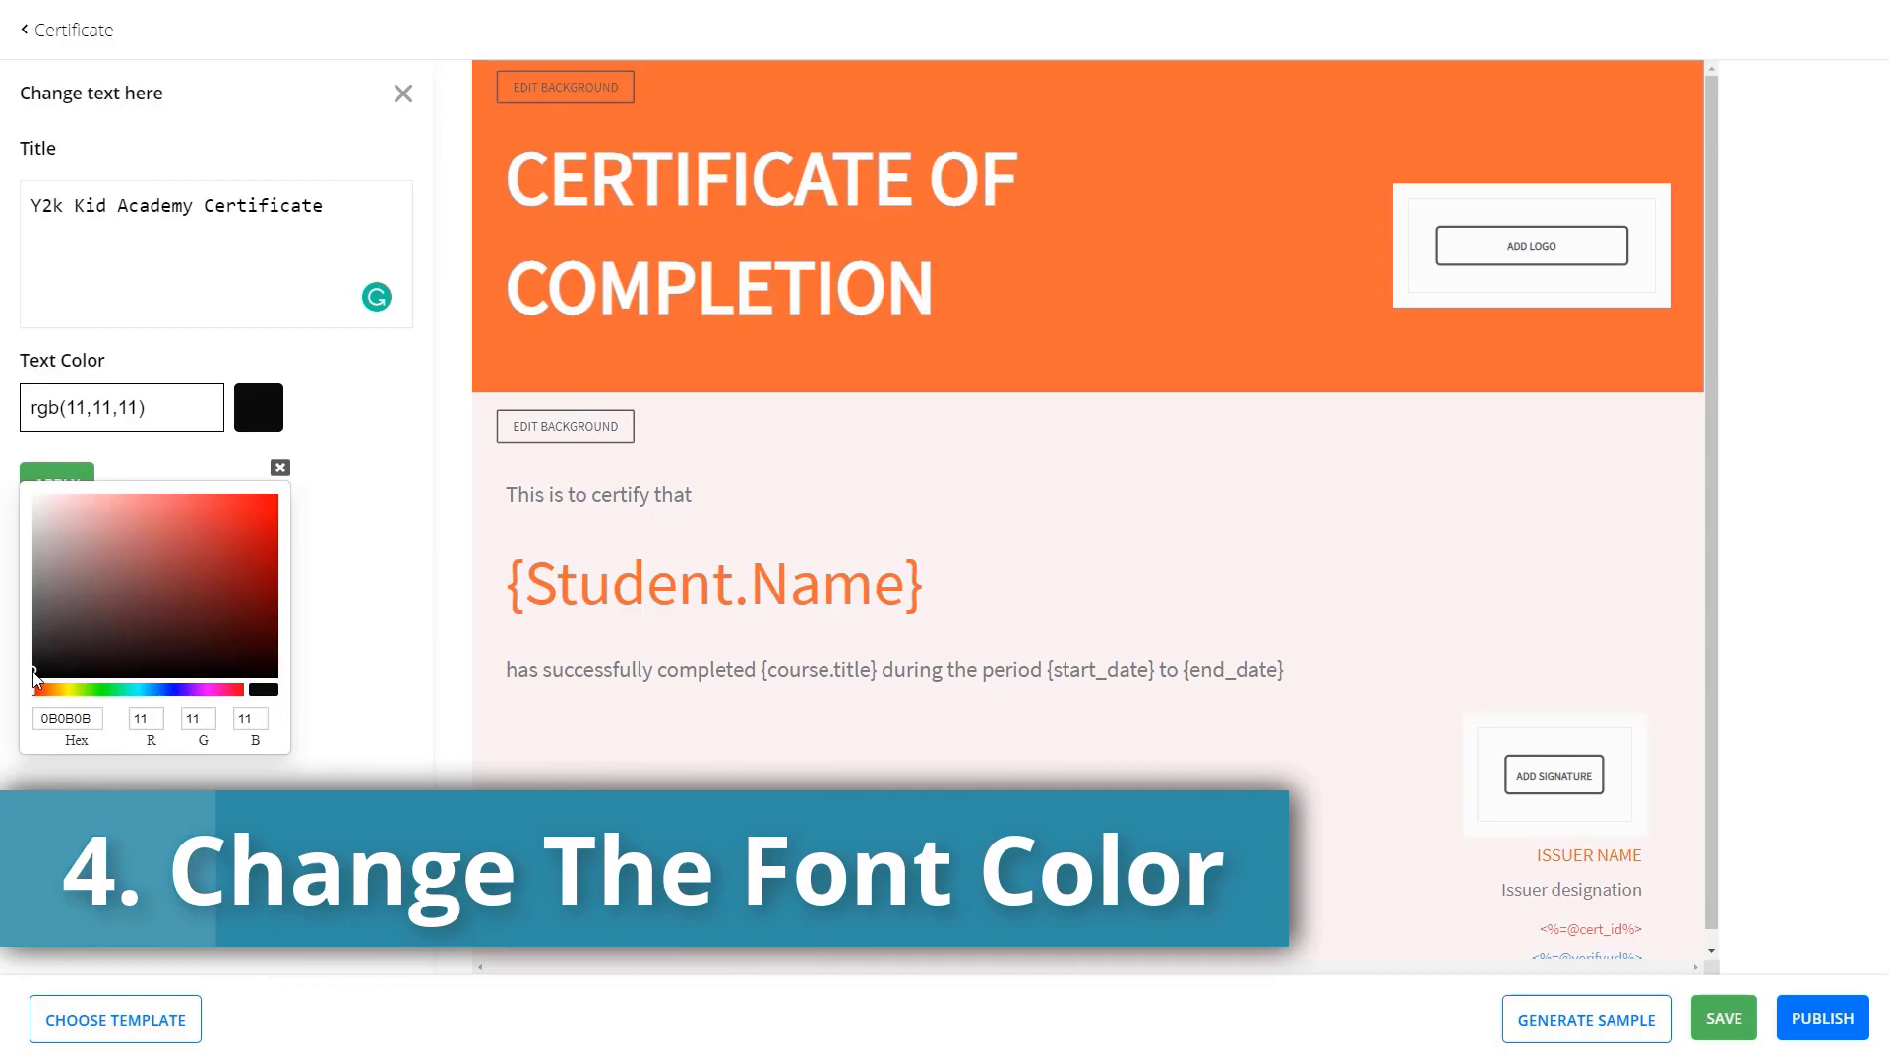
{"action": "left_click", "coordinate": [350, 547]}
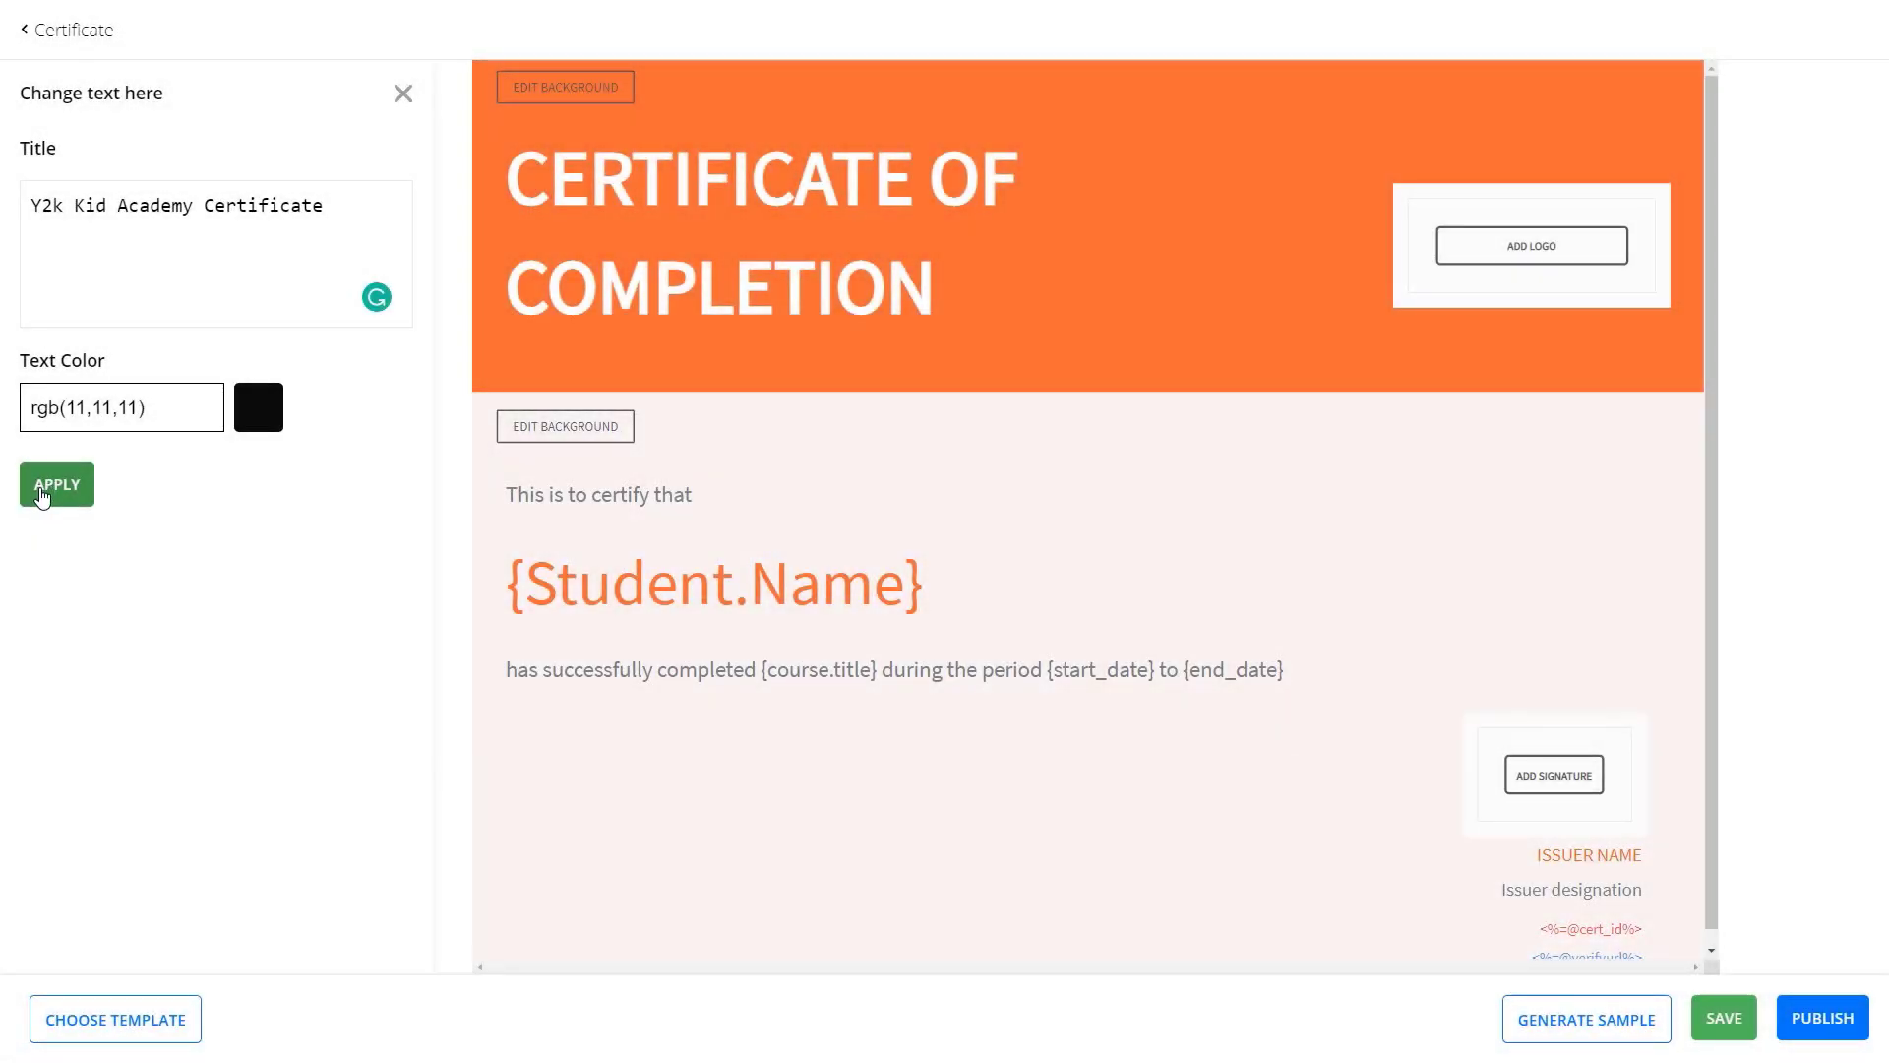
{"action": "left_click", "coordinate": [42, 495]}
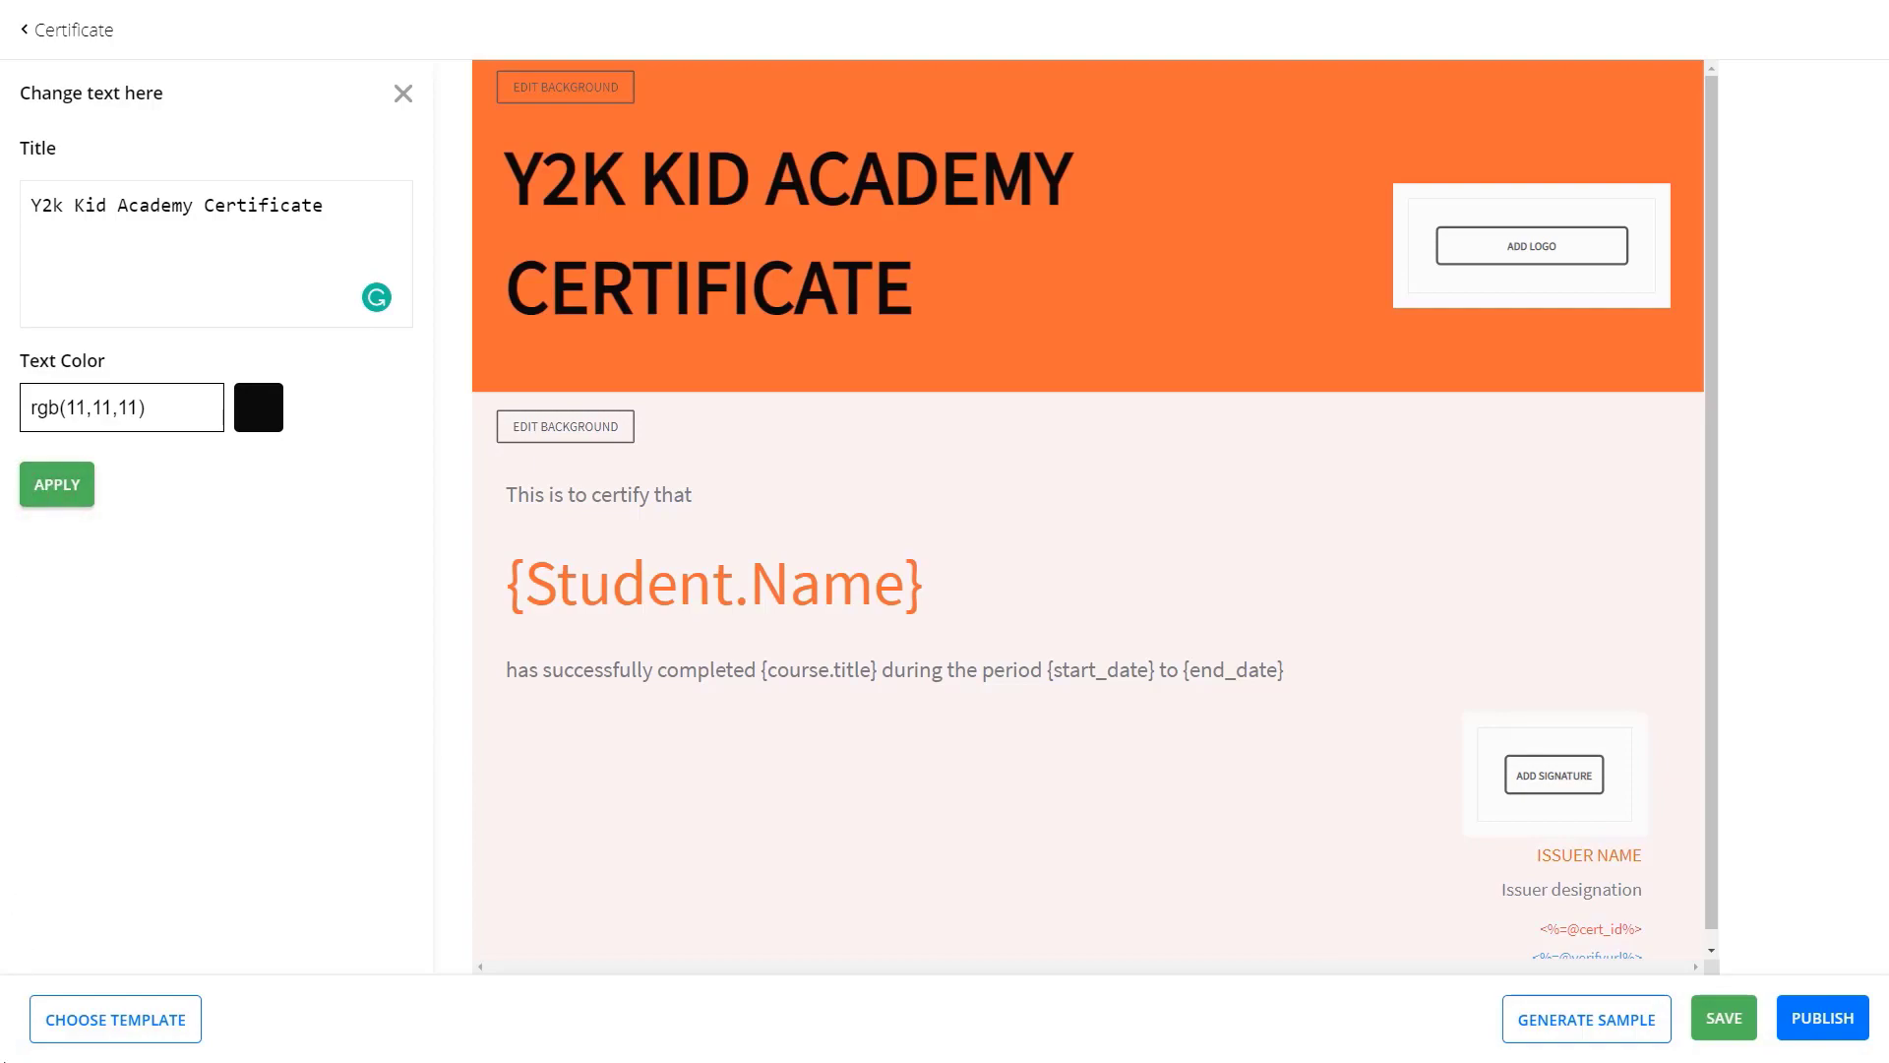
- Change the certificate header's background to the solid color rgb(255,255,255) and apply it
{"action": "left_click", "coordinate": [570, 88]}
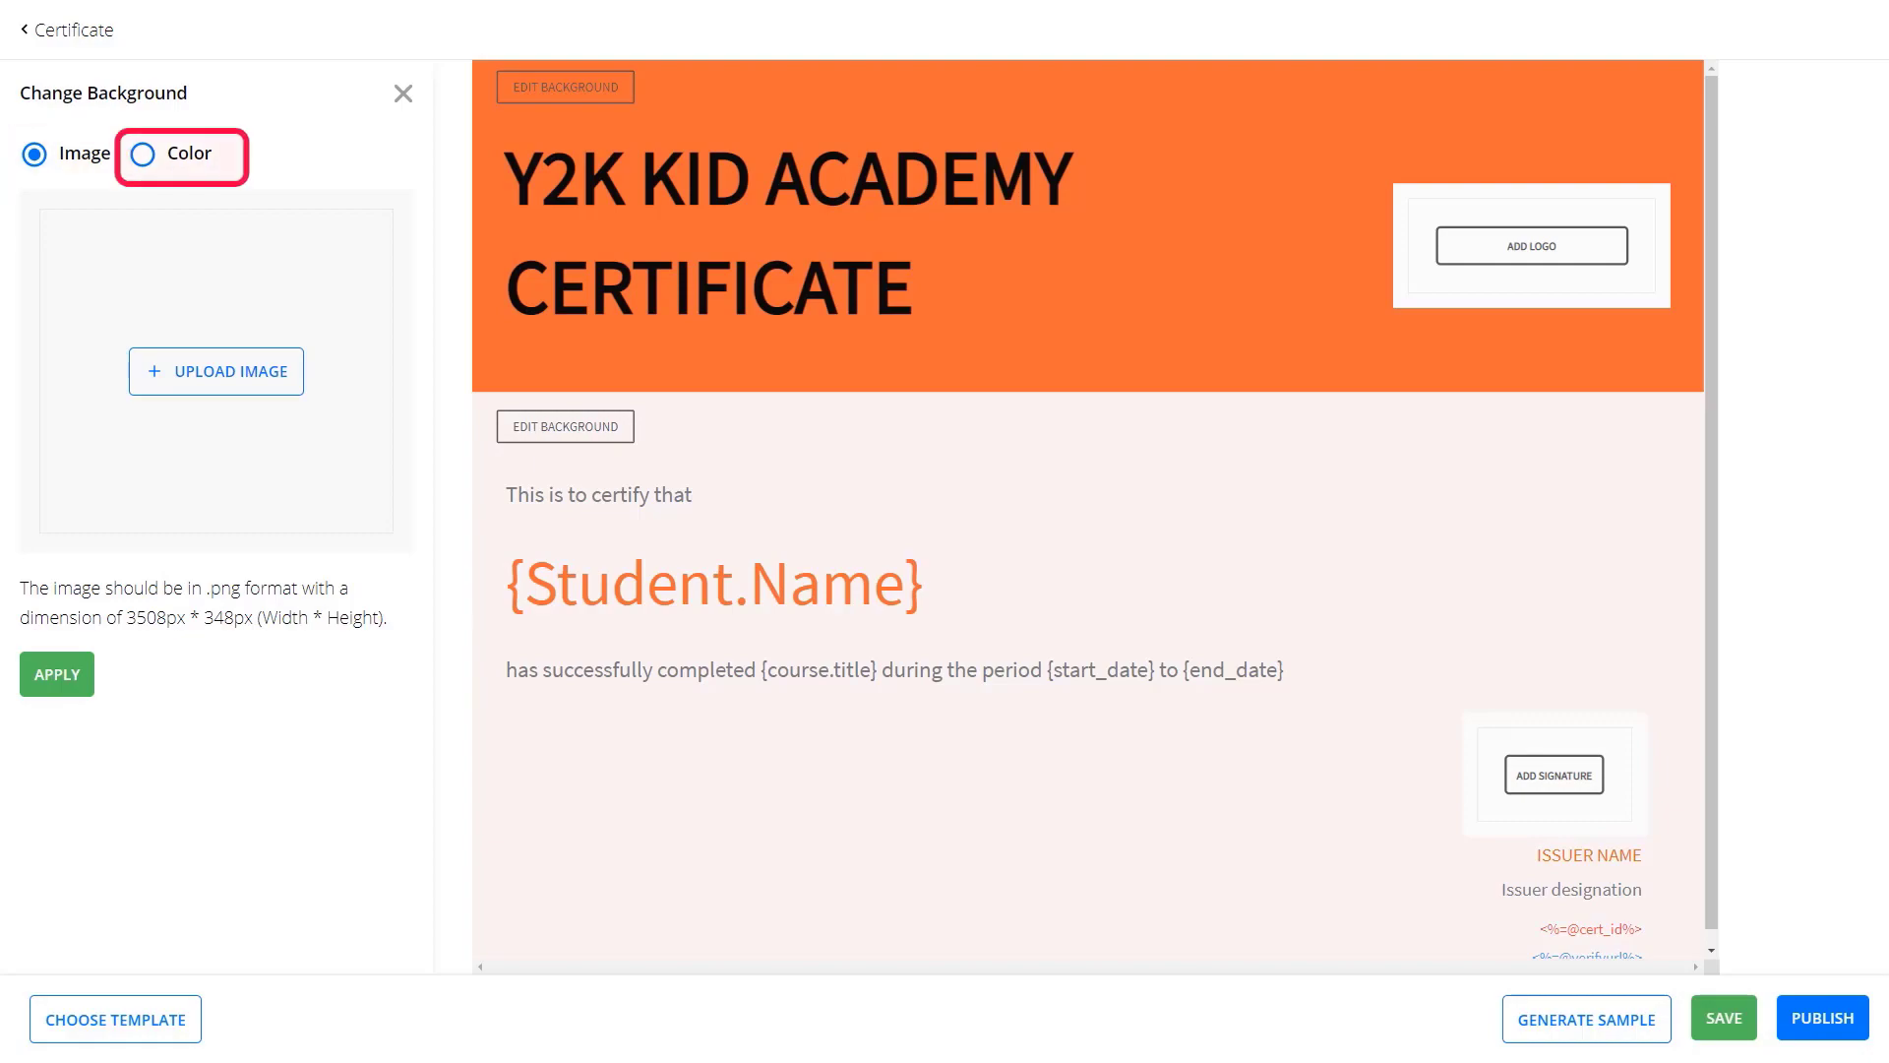
{"action": "left_click", "coordinate": [143, 155]}
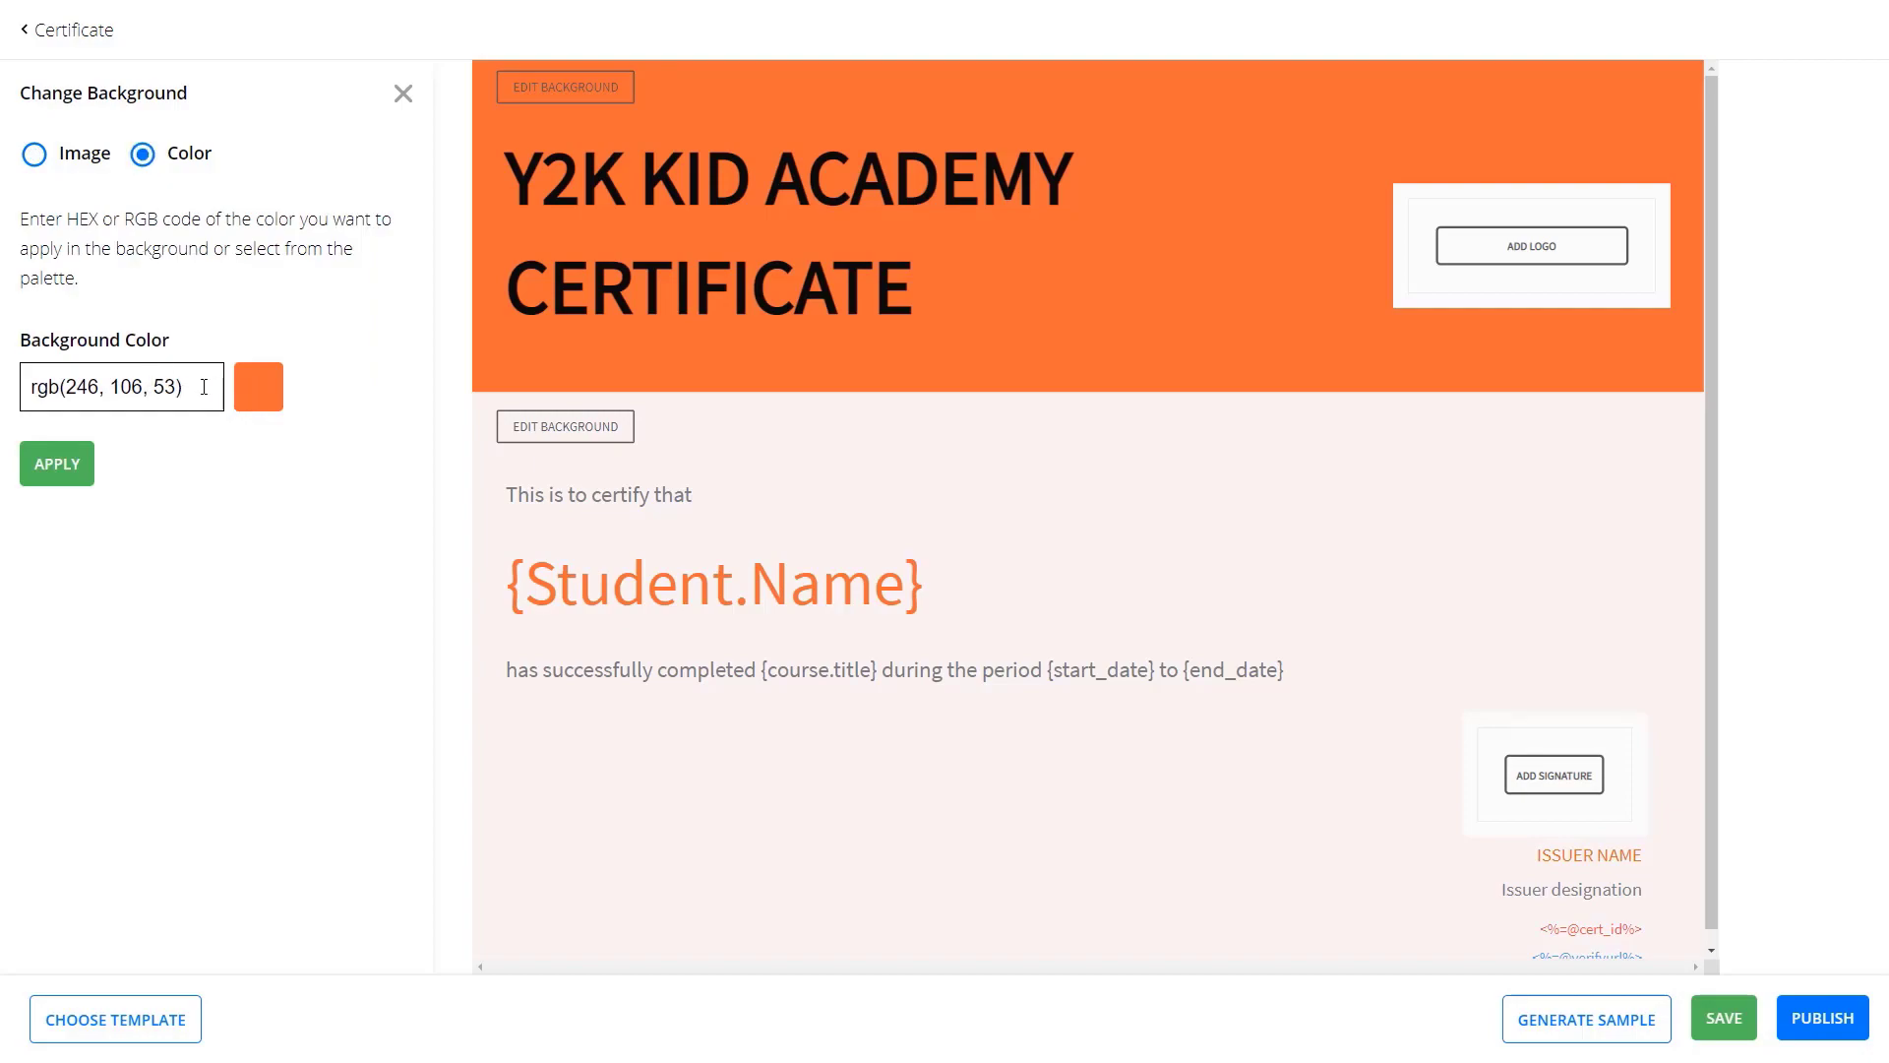
{"action": "left_click", "coordinate": [197, 388]}
{"action": "left_click_drag", "start_coordinate": [38, 478], "coordinate": [33, 474]}
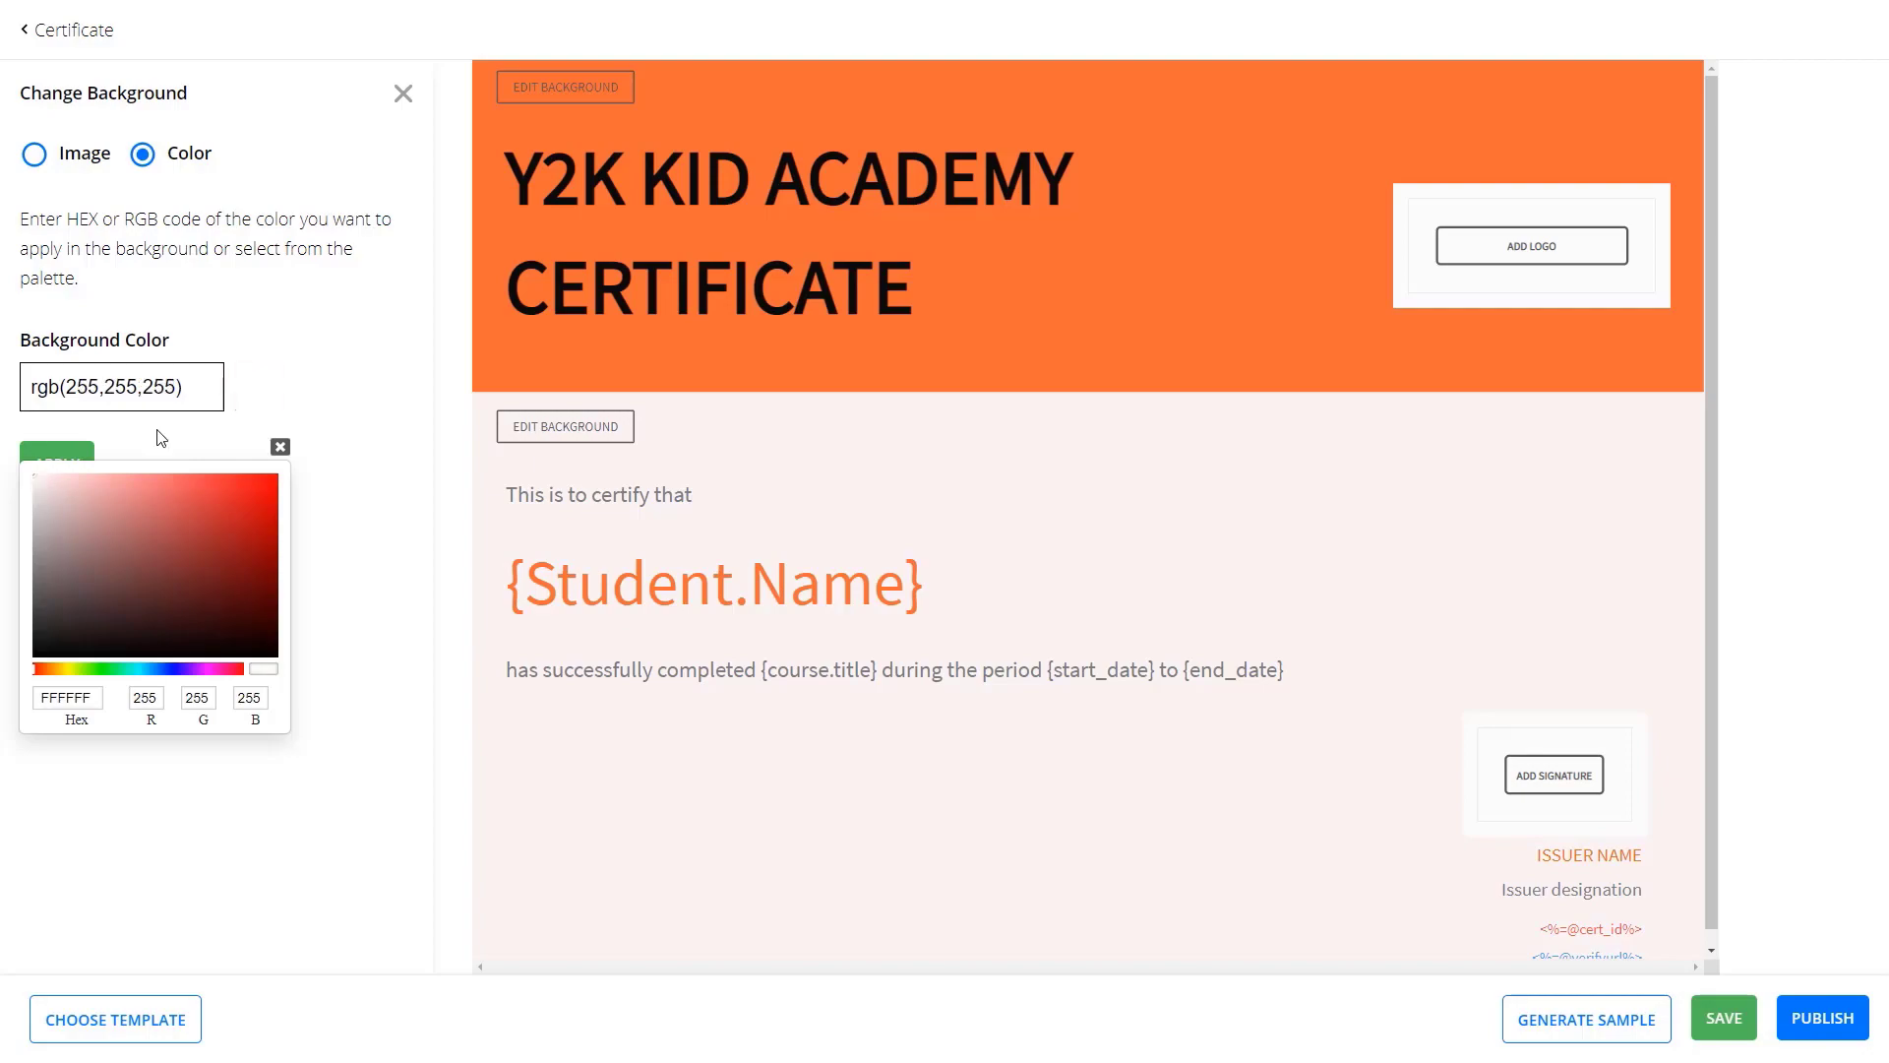
{"action": "left_click", "coordinate": [280, 447]}
{"action": "left_click", "coordinate": [70, 478]}
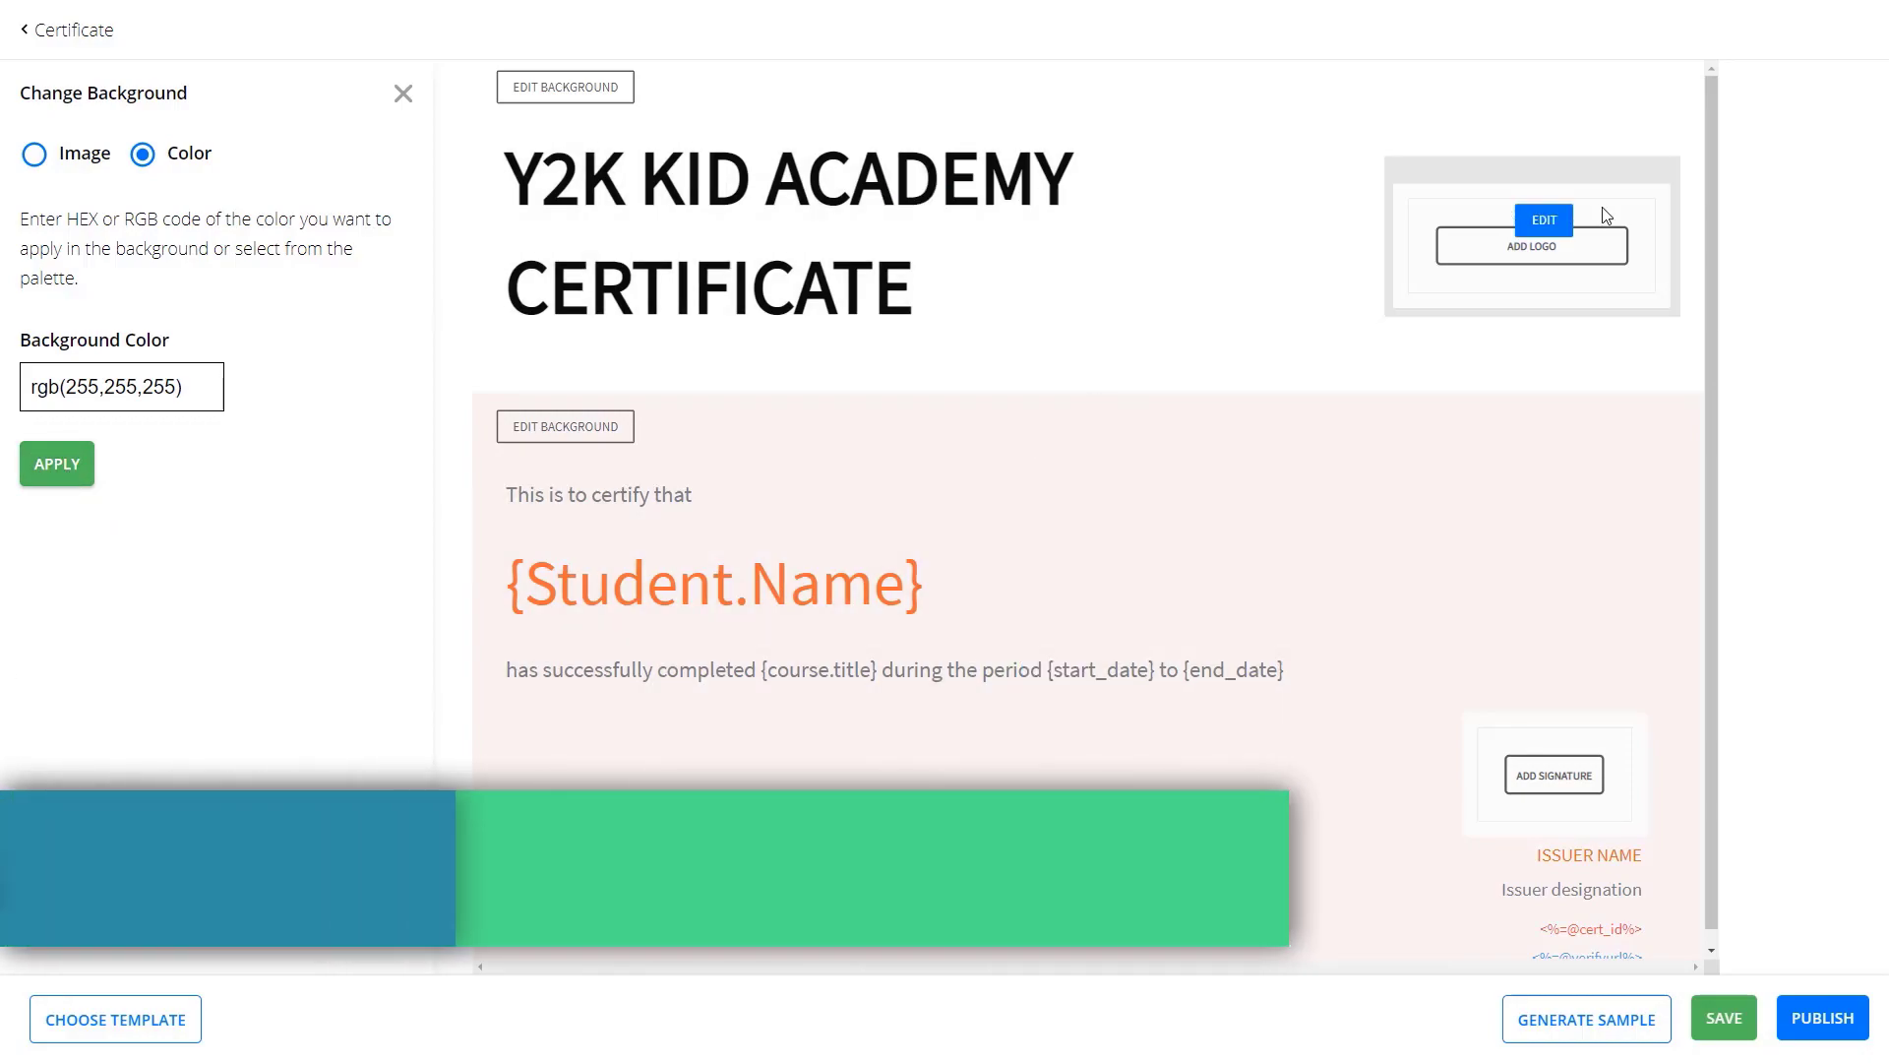
- Upload the Academy Logo-Transparent image from Downloads as the certificate's logo
{"action": "left_click", "coordinate": [1544, 233]}
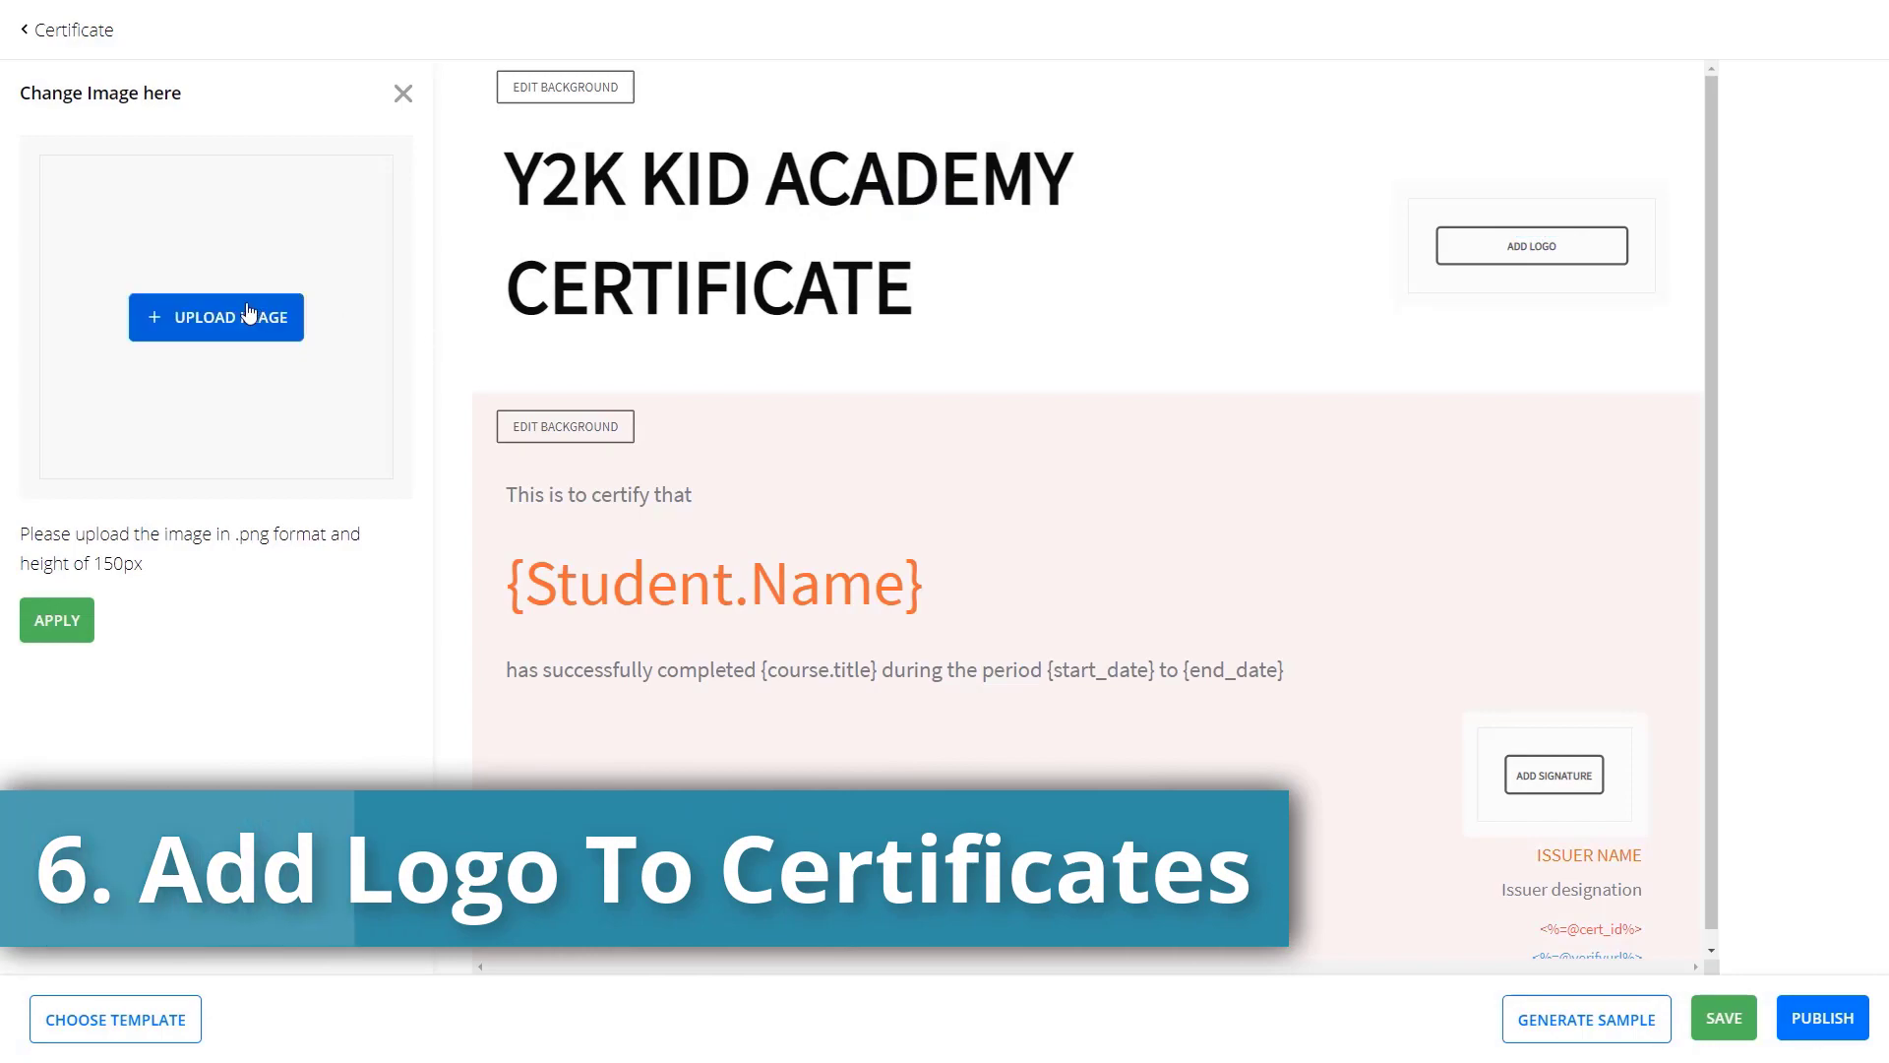
{"action": "left_click", "coordinate": [239, 321]}
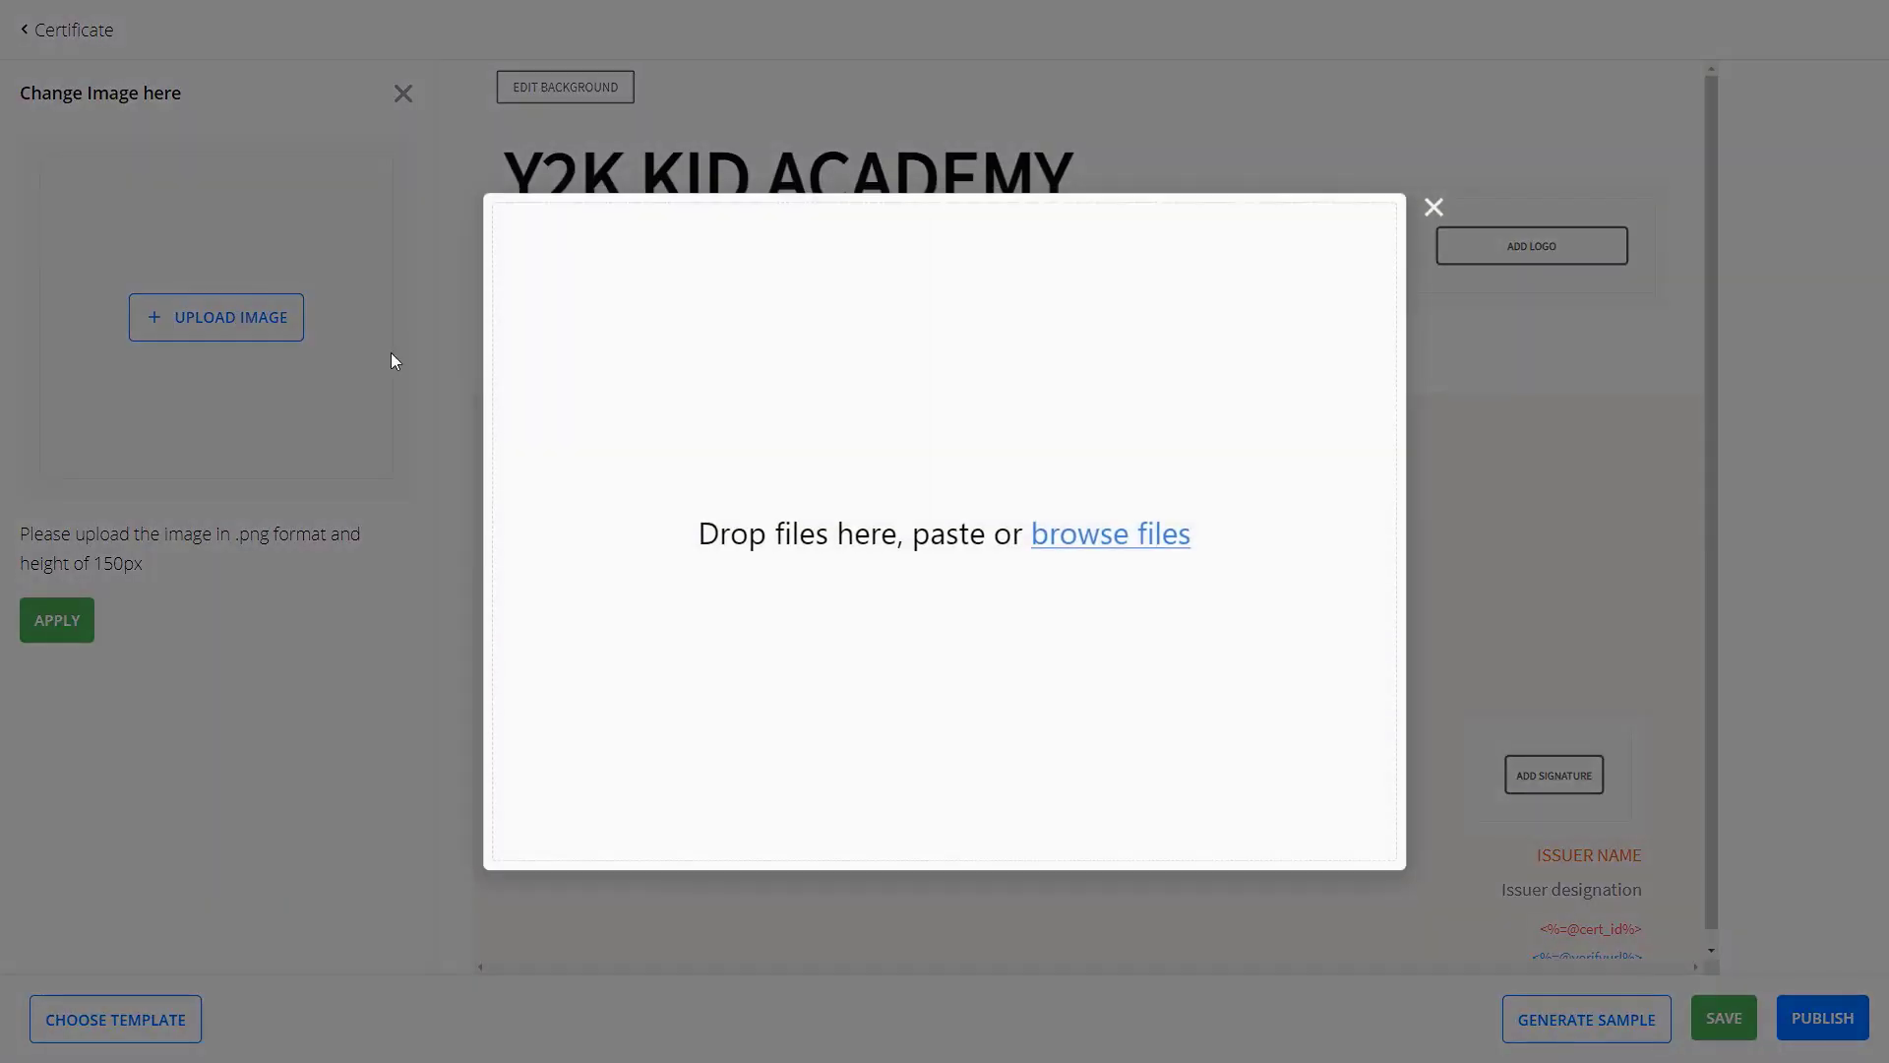
{"action": "left_click", "coordinate": [1092, 537]}
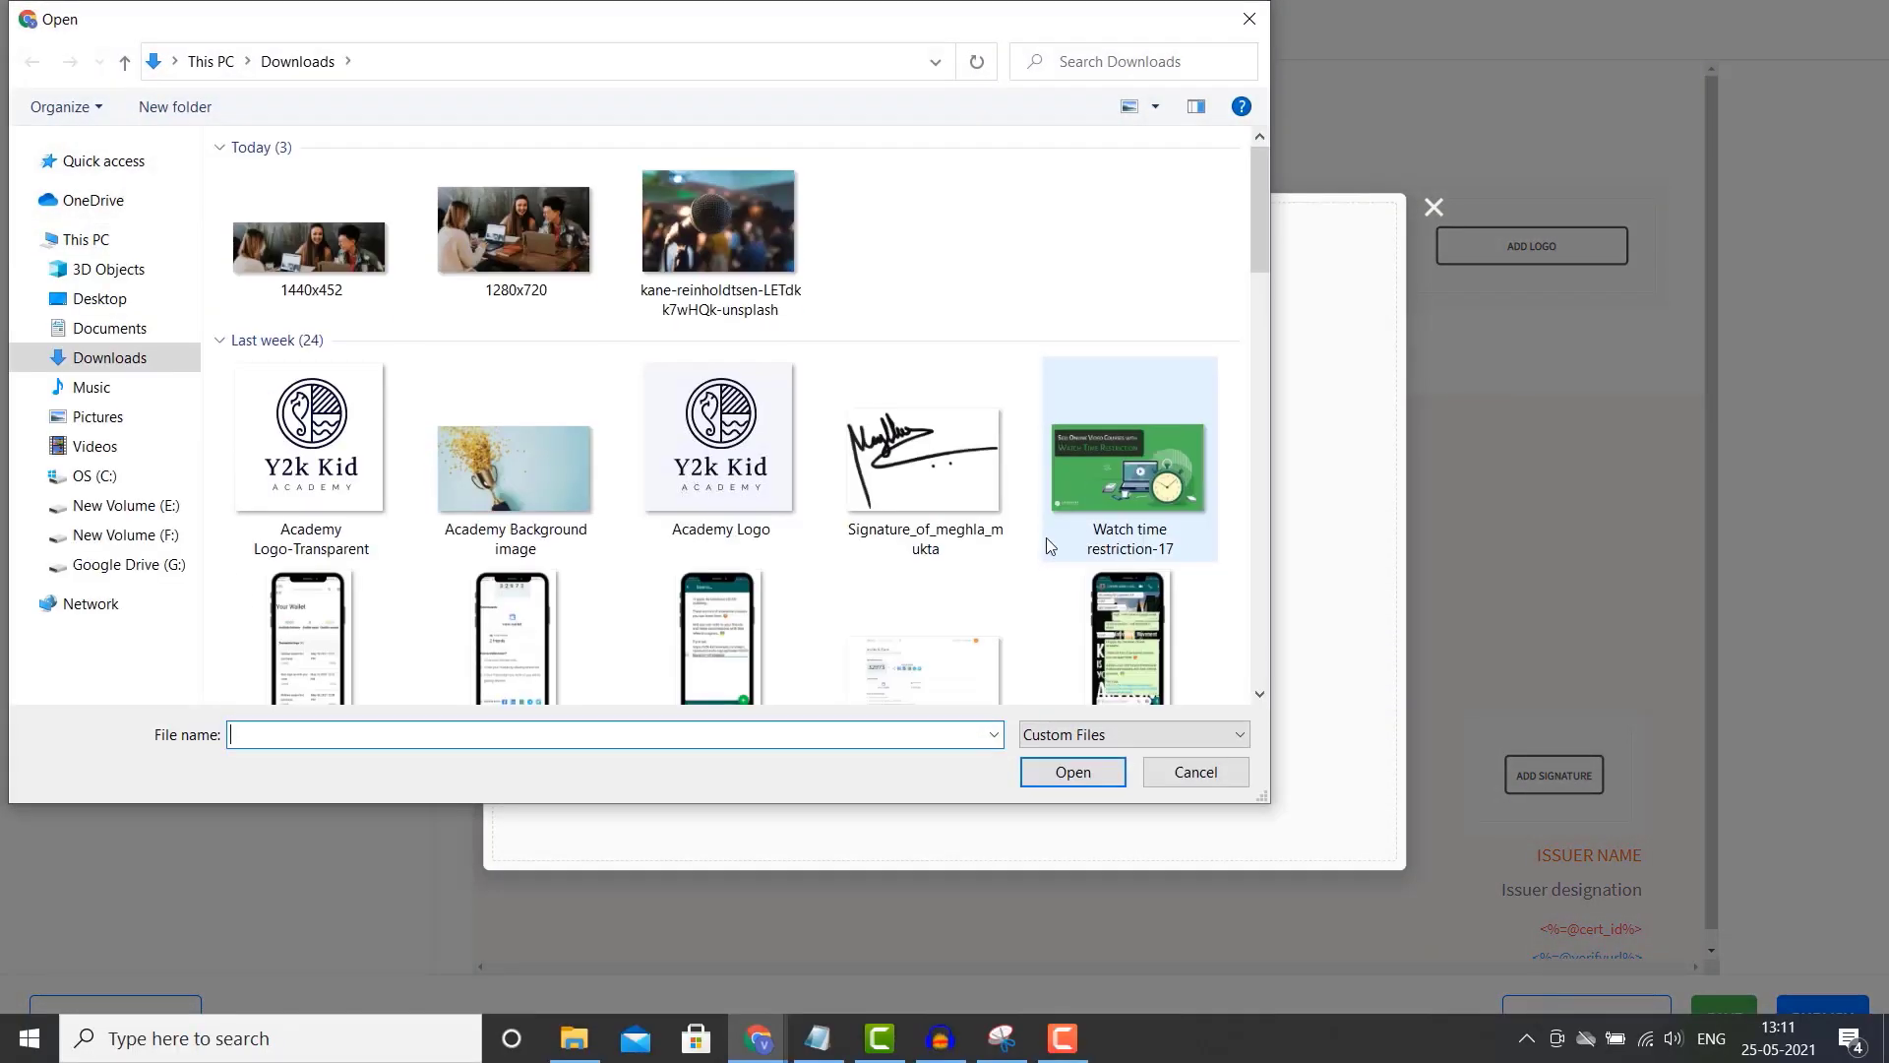
{"action": "left_click", "coordinate": [322, 463]}
{"action": "left_click", "coordinate": [1072, 771]}
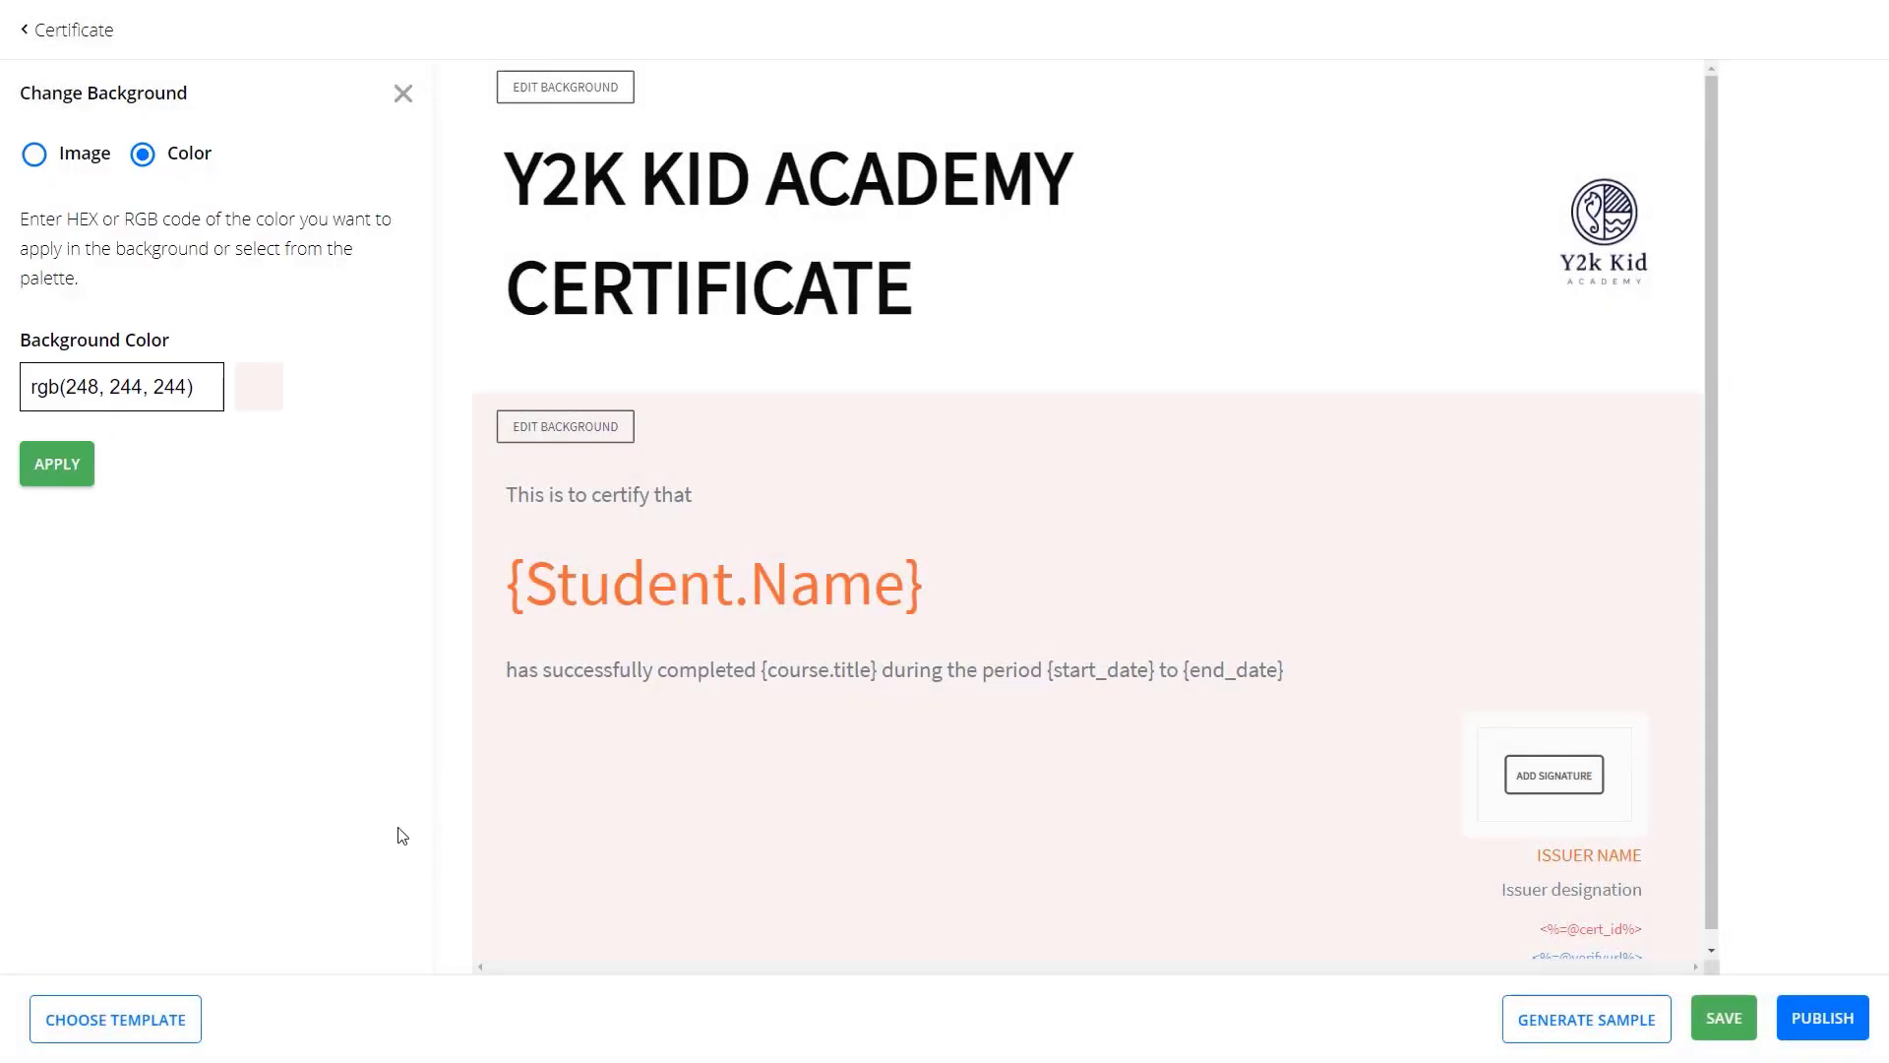
- Open the {Student.Name} text's title and color settings for editing
{"action": "mouse_move", "coordinate": [1042, 583]}
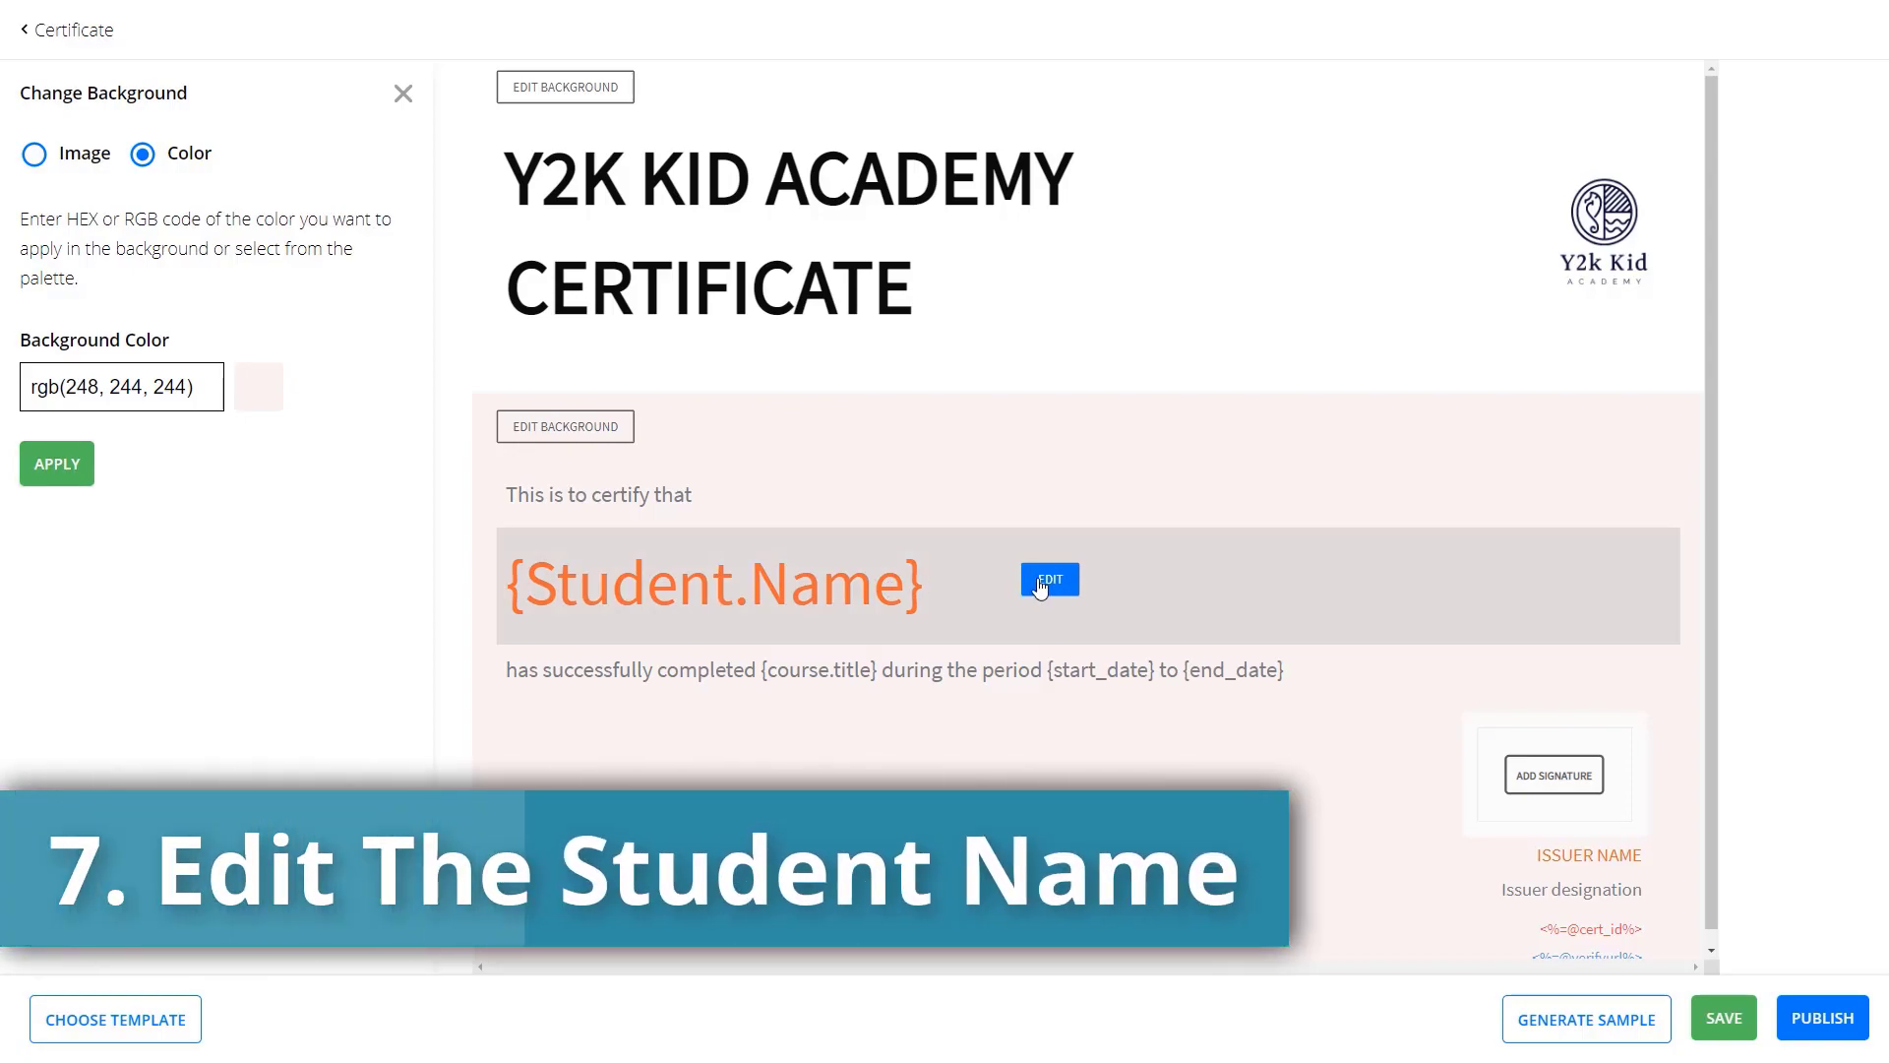
{"action": "left_click", "coordinate": [1046, 580]}
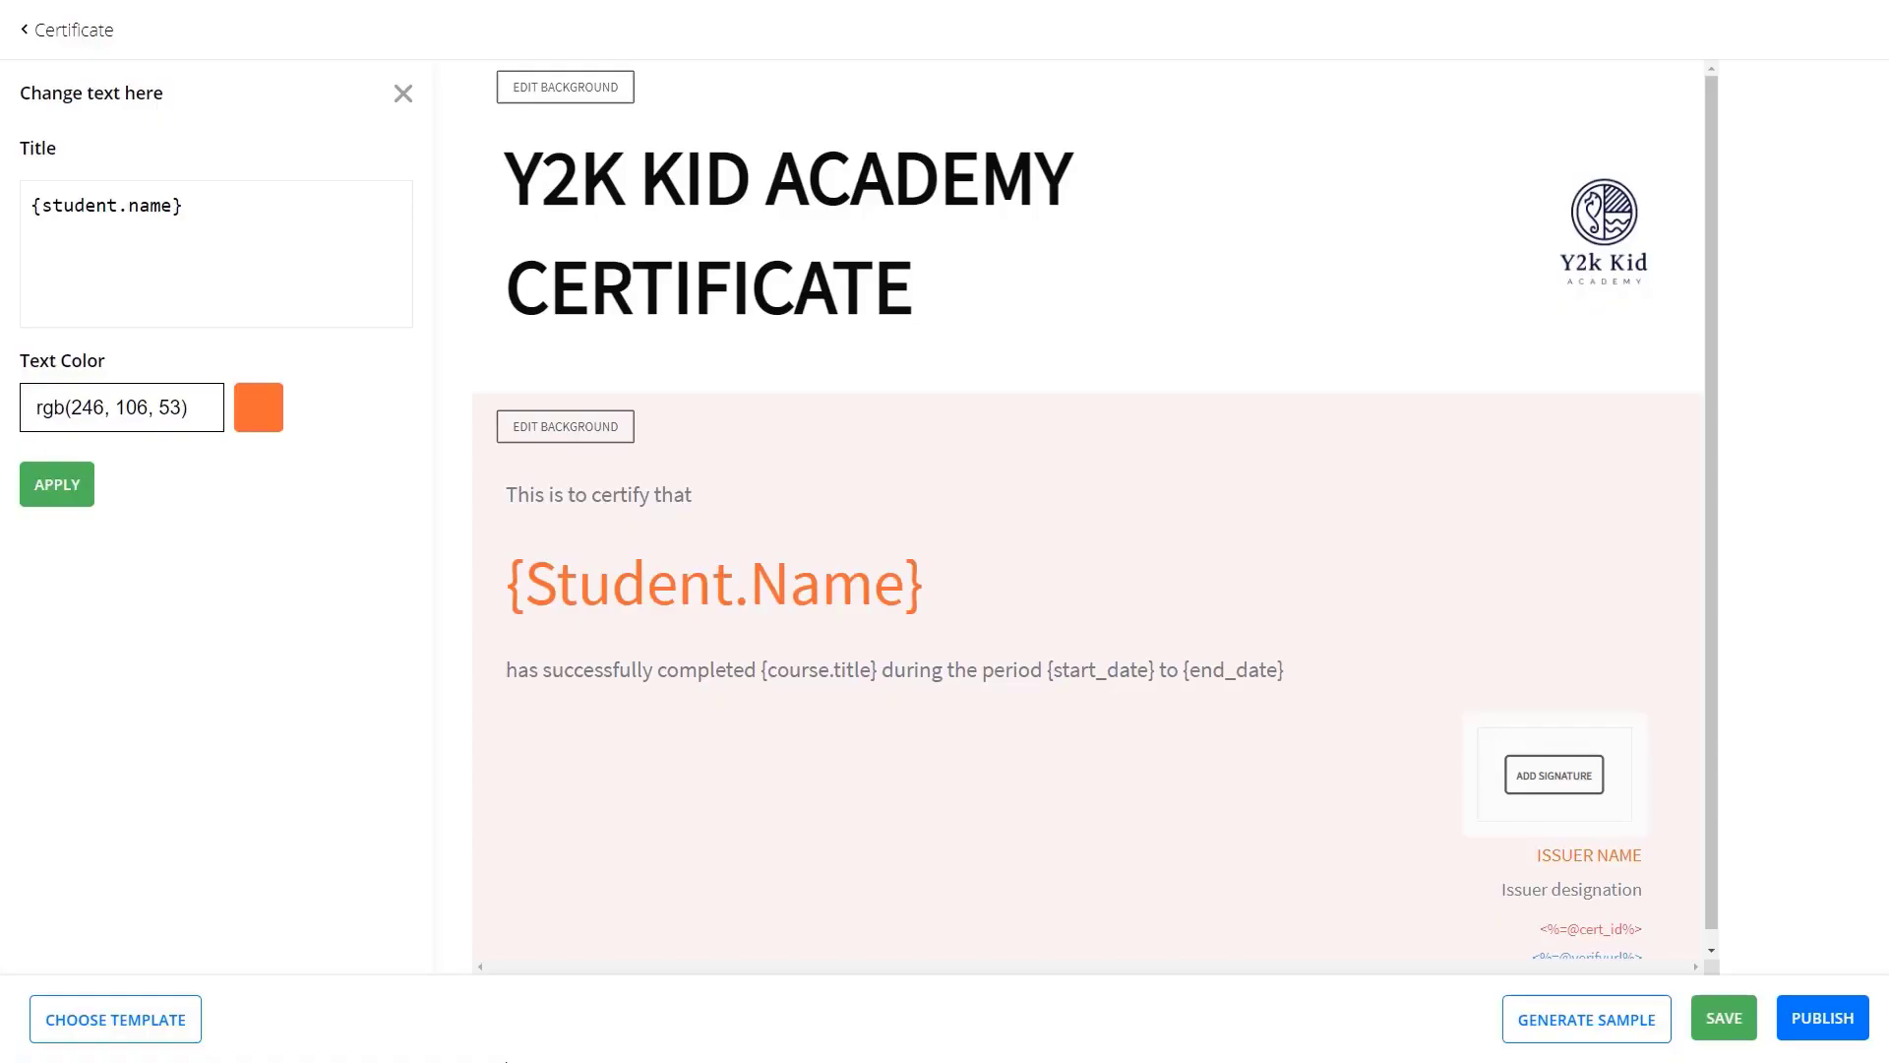
- Upload the signature image from Downloads into the certificate's signature area
{"action": "mouse_move", "coordinate": [1212, 803]}
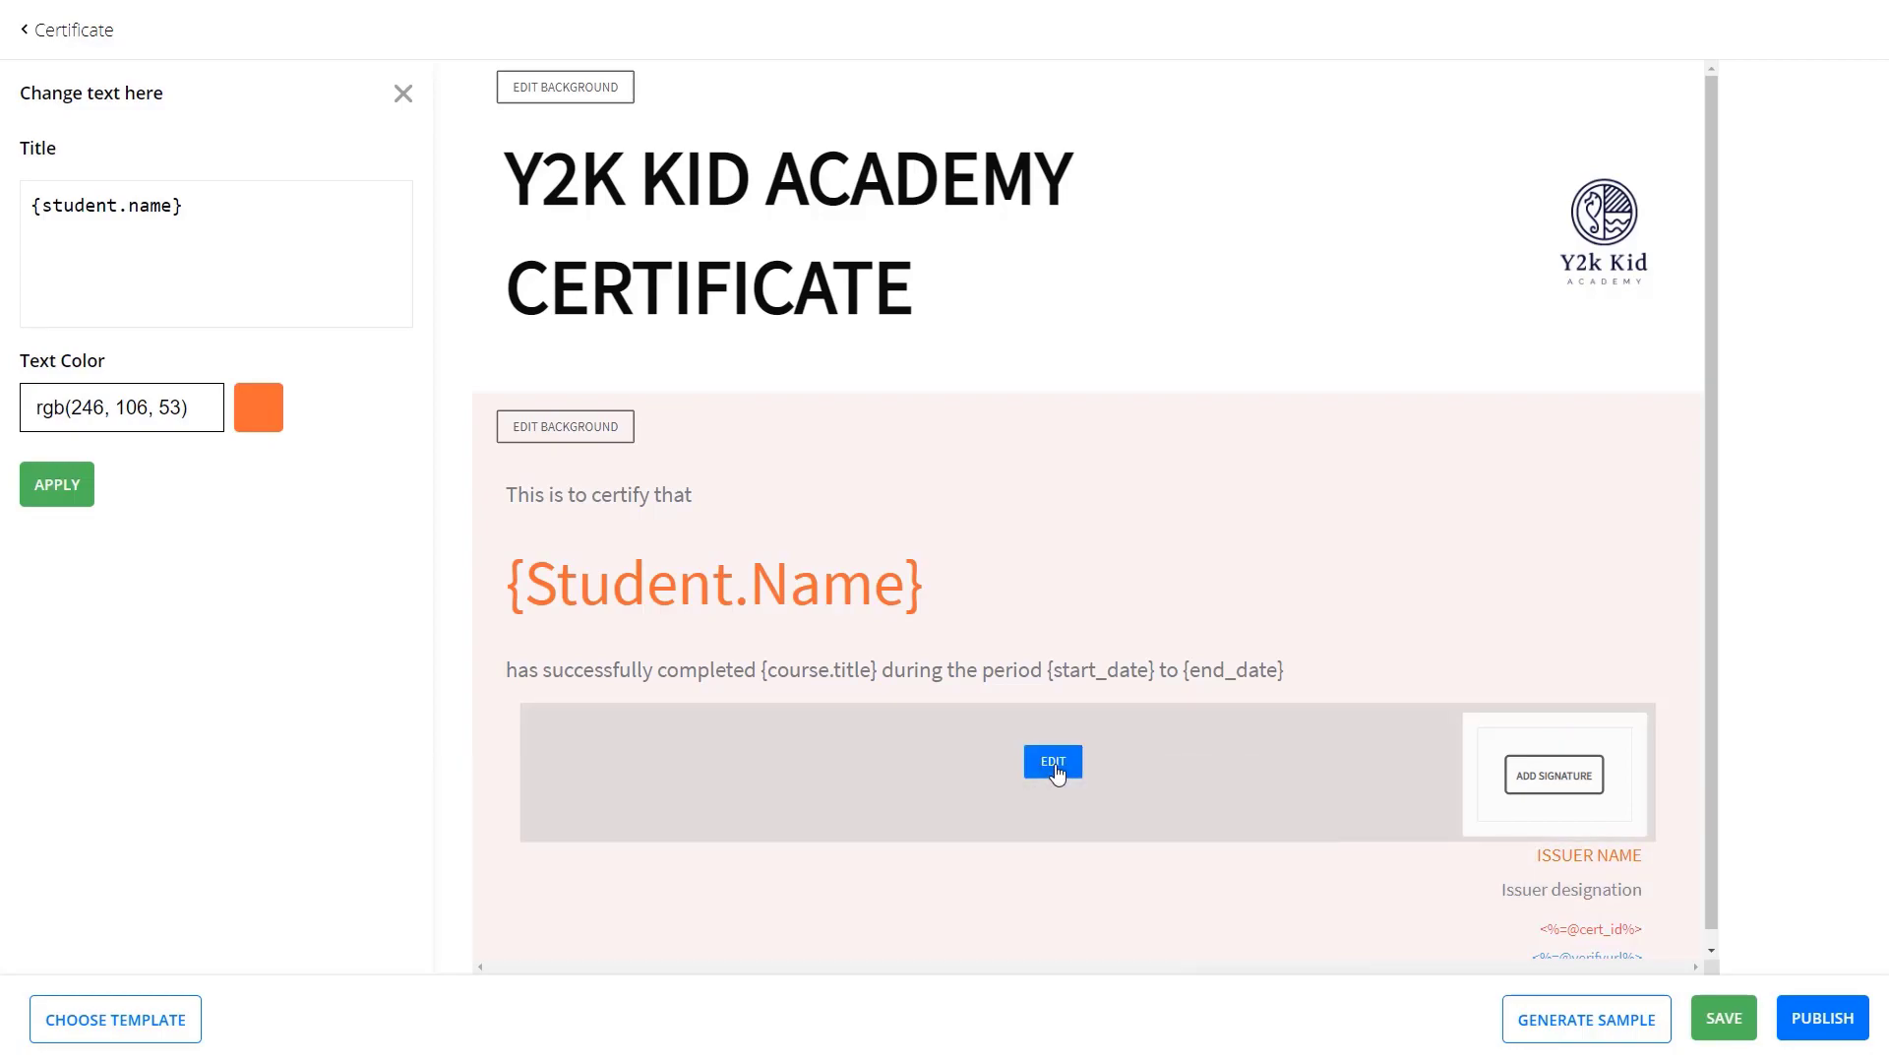
{"action": "left_click", "coordinate": [1054, 763]}
{"action": "left_click", "coordinate": [246, 326]}
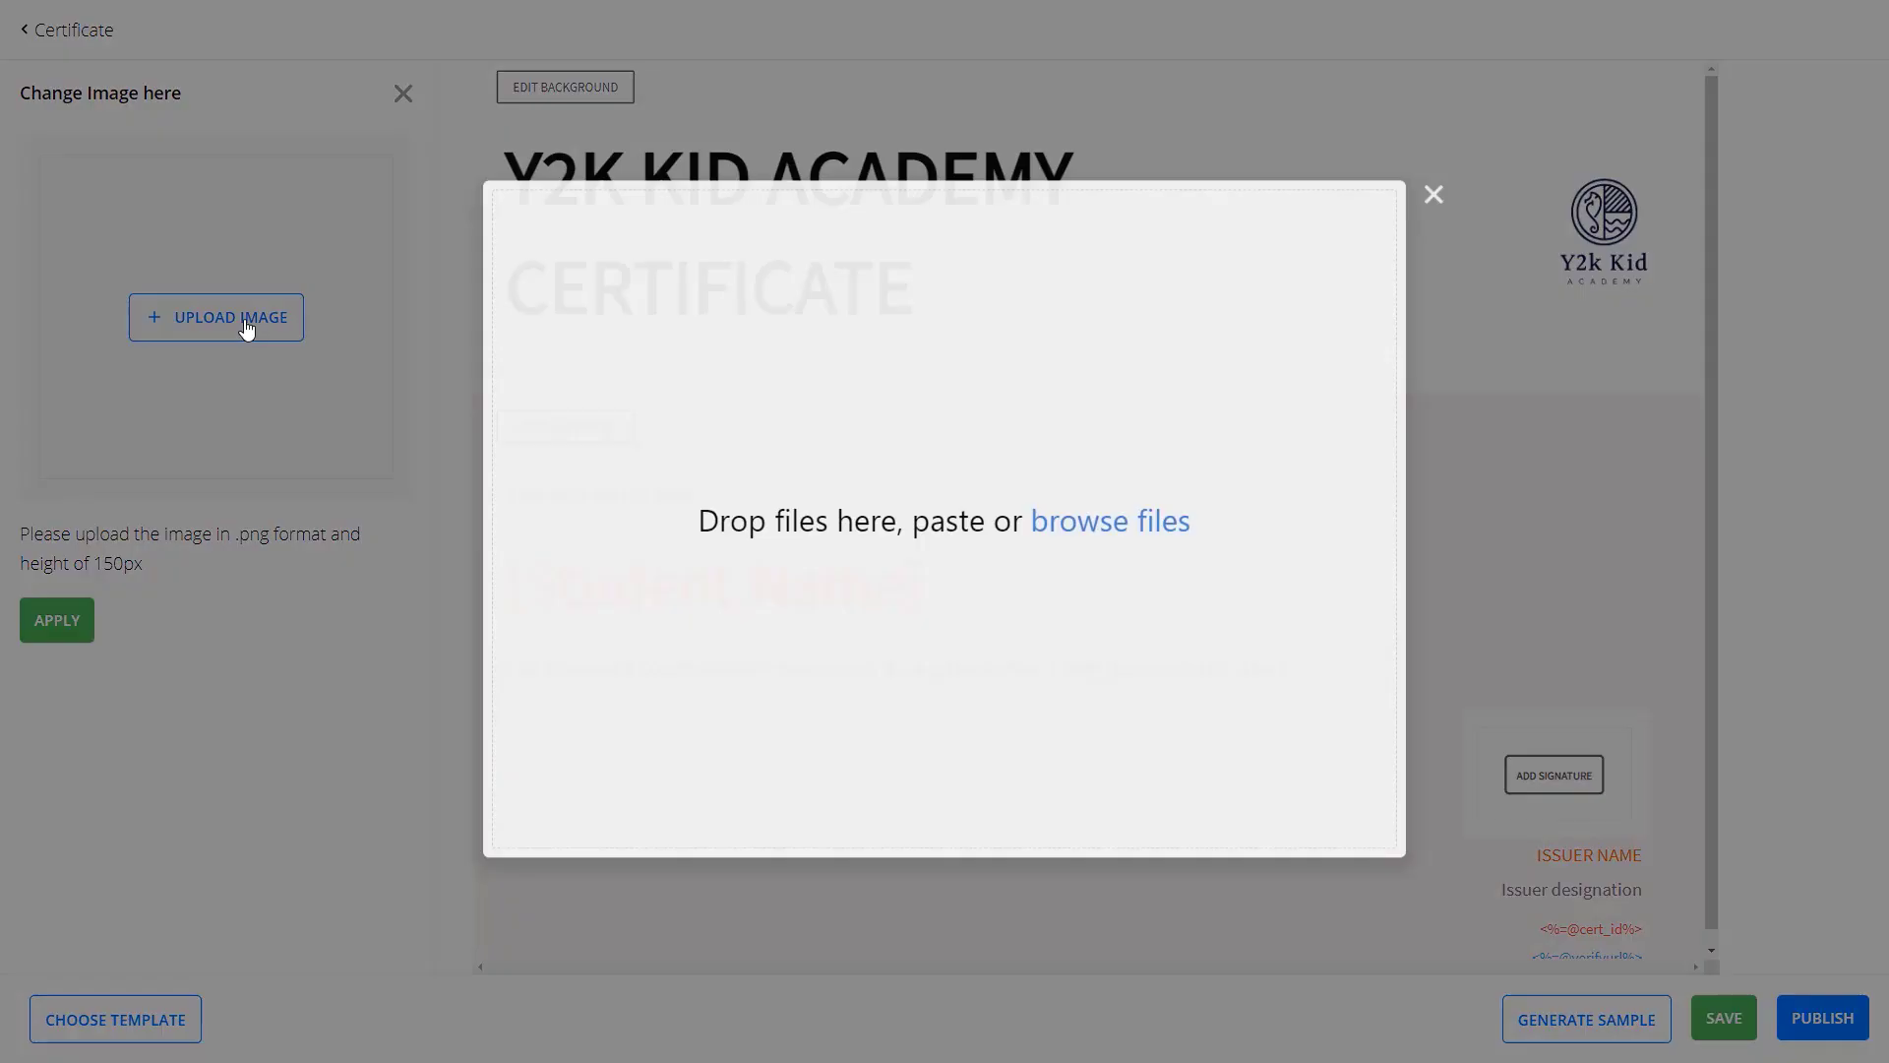
{"action": "left_click", "coordinate": [1079, 527]}
{"action": "left_click", "coordinate": [918, 476]}
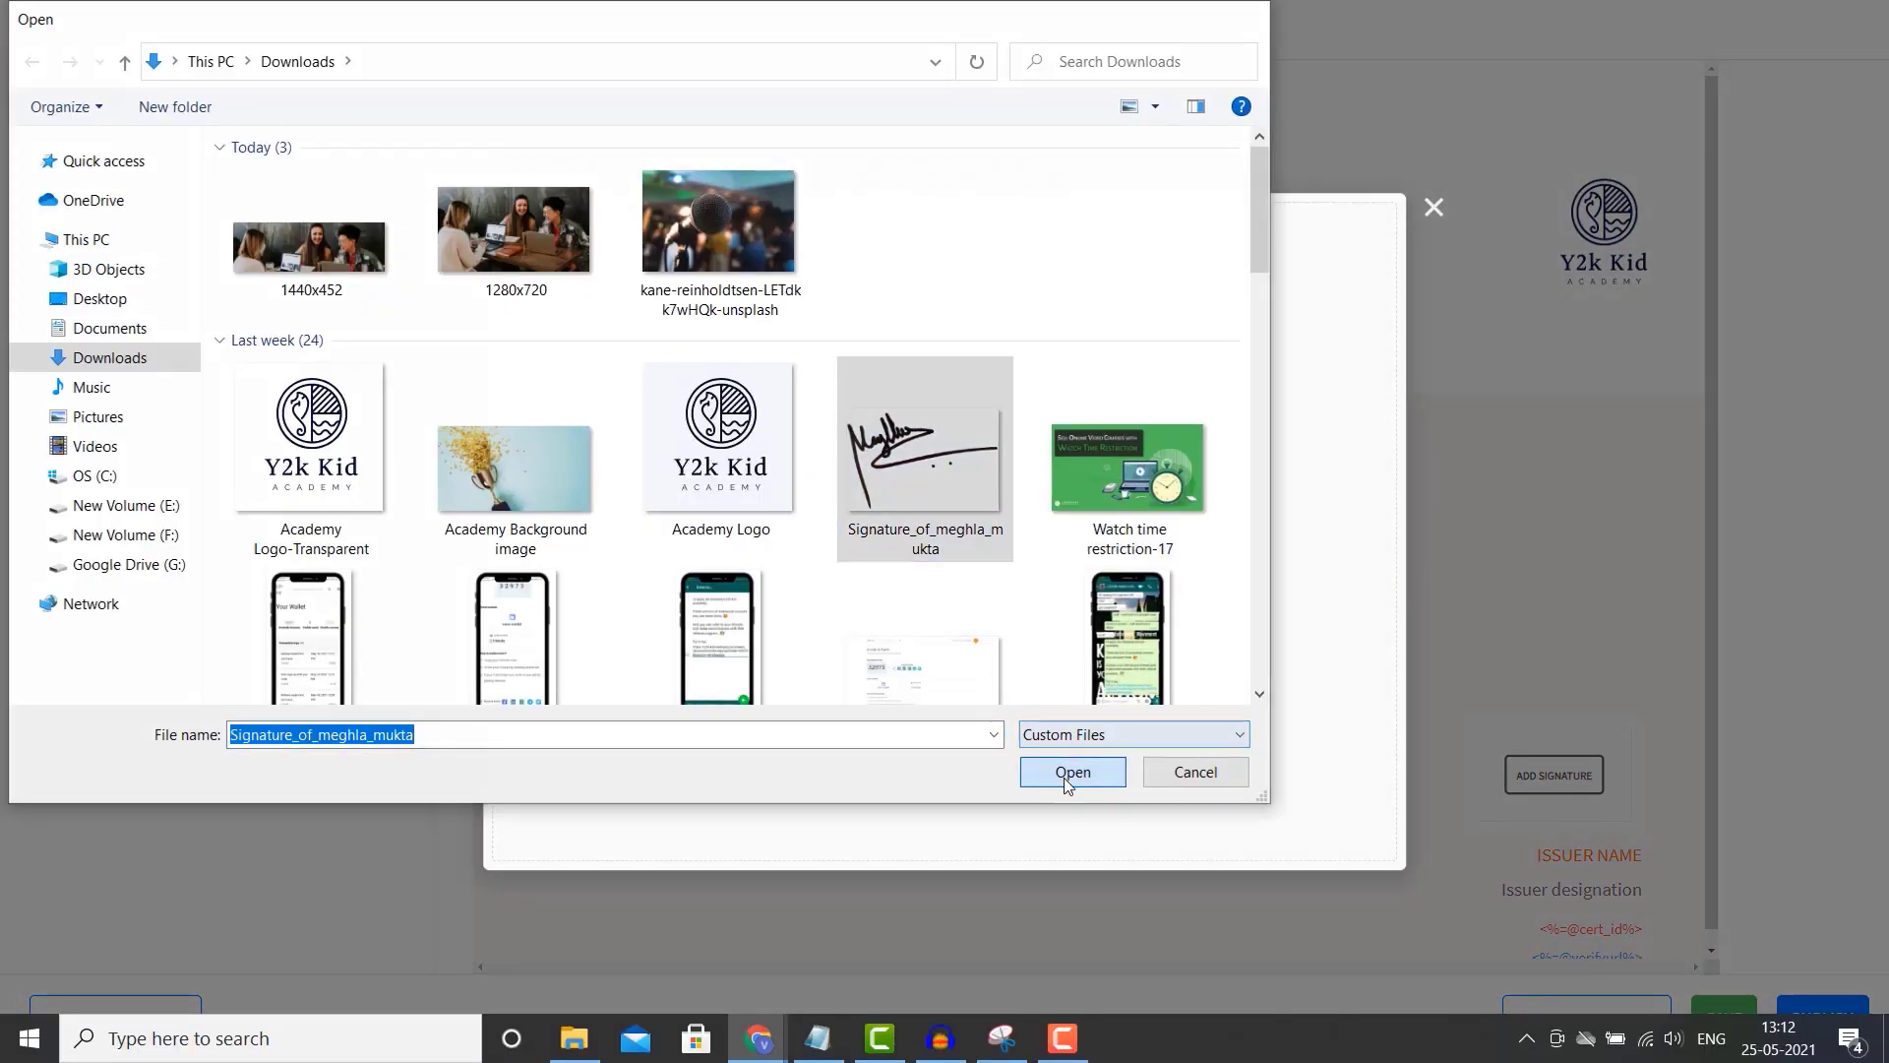
{"action": "left_click", "coordinate": [1070, 772]}
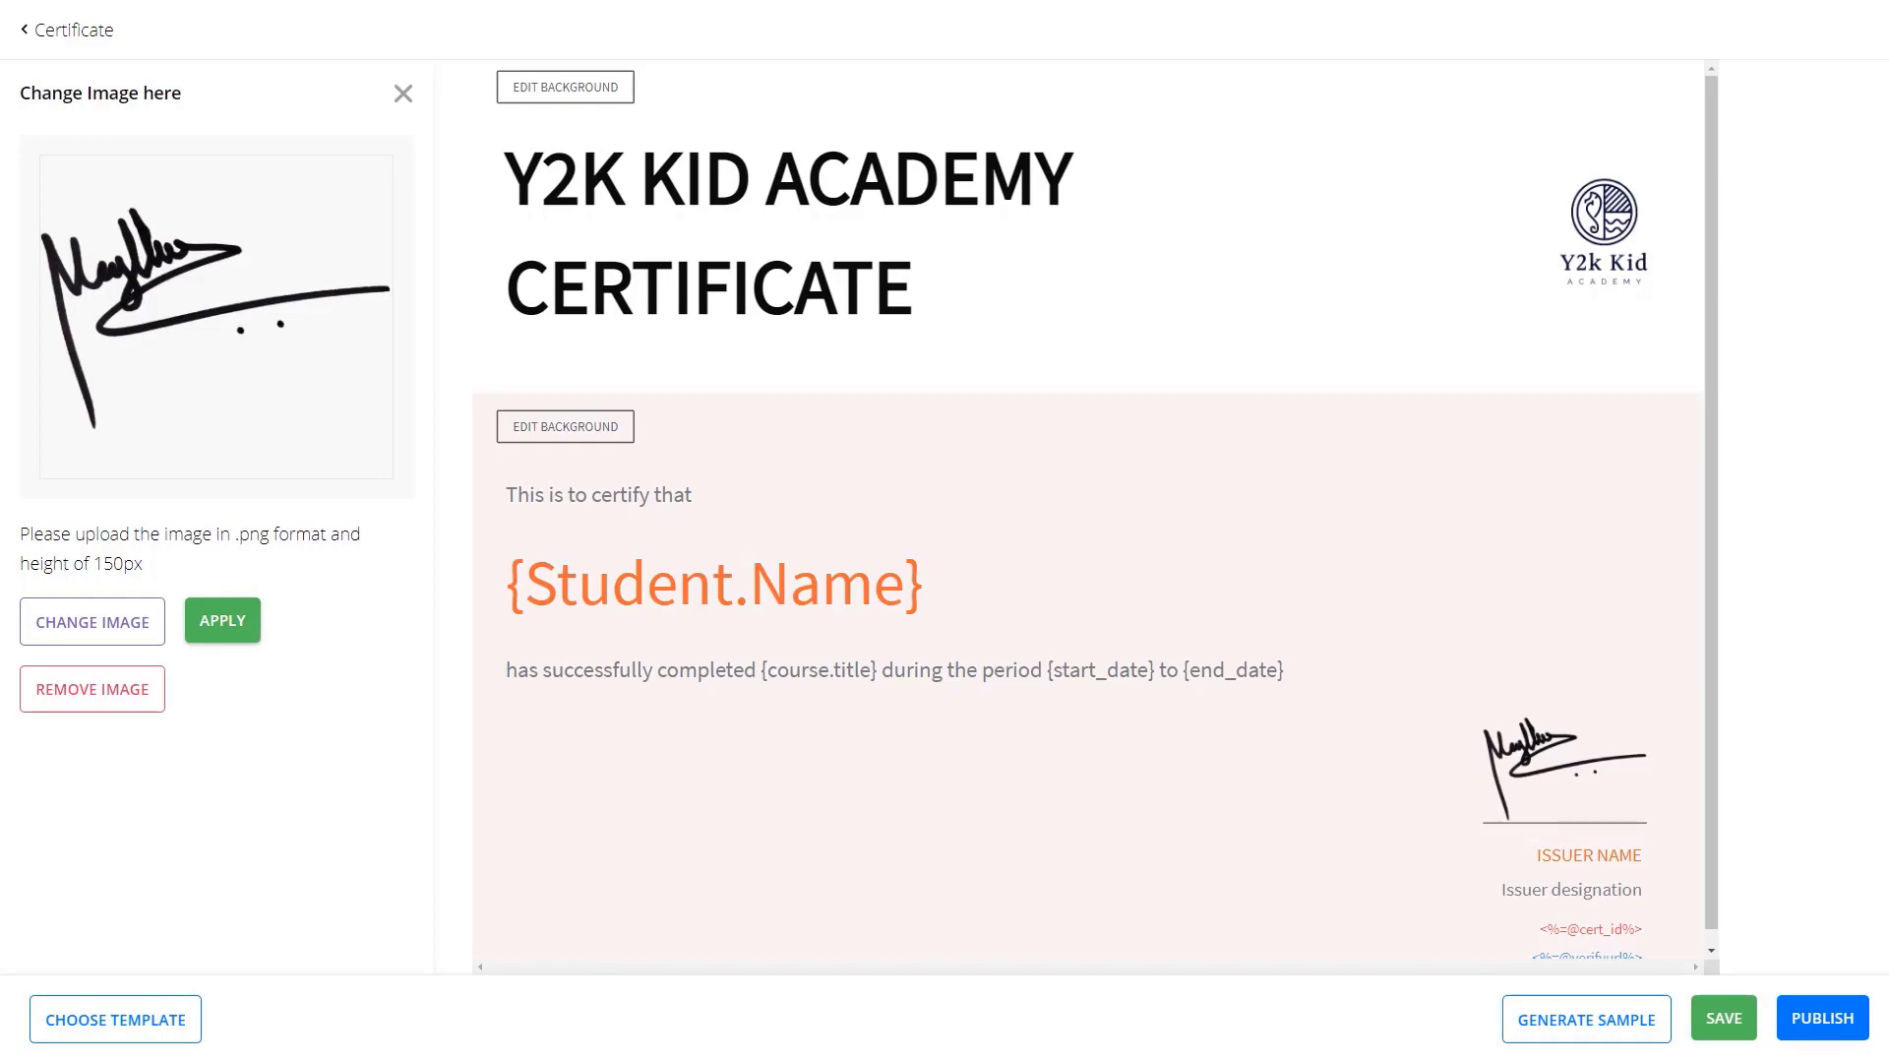
- Change the issuer designation text to "CEO, Founder" and apply it
{"action": "mouse_move", "coordinate": [1497, 886]}
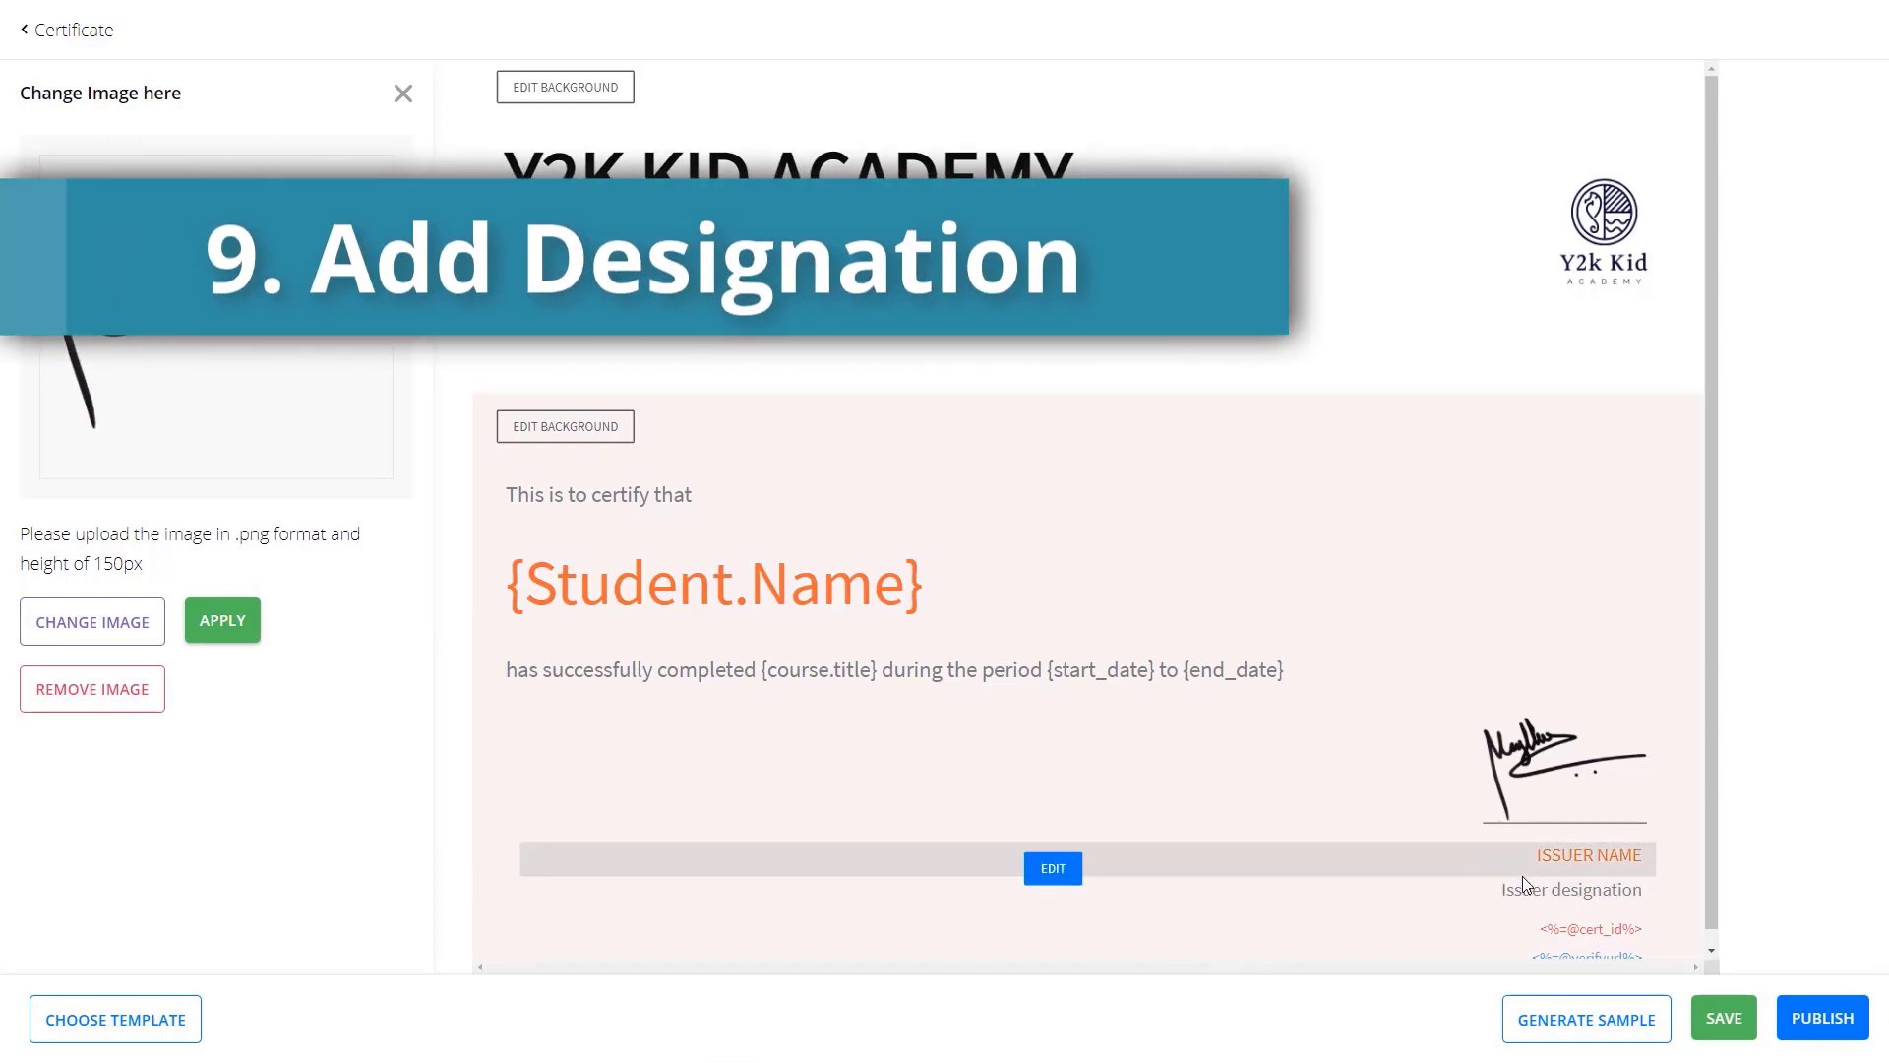
{"action": "left_click", "coordinate": [1058, 904]}
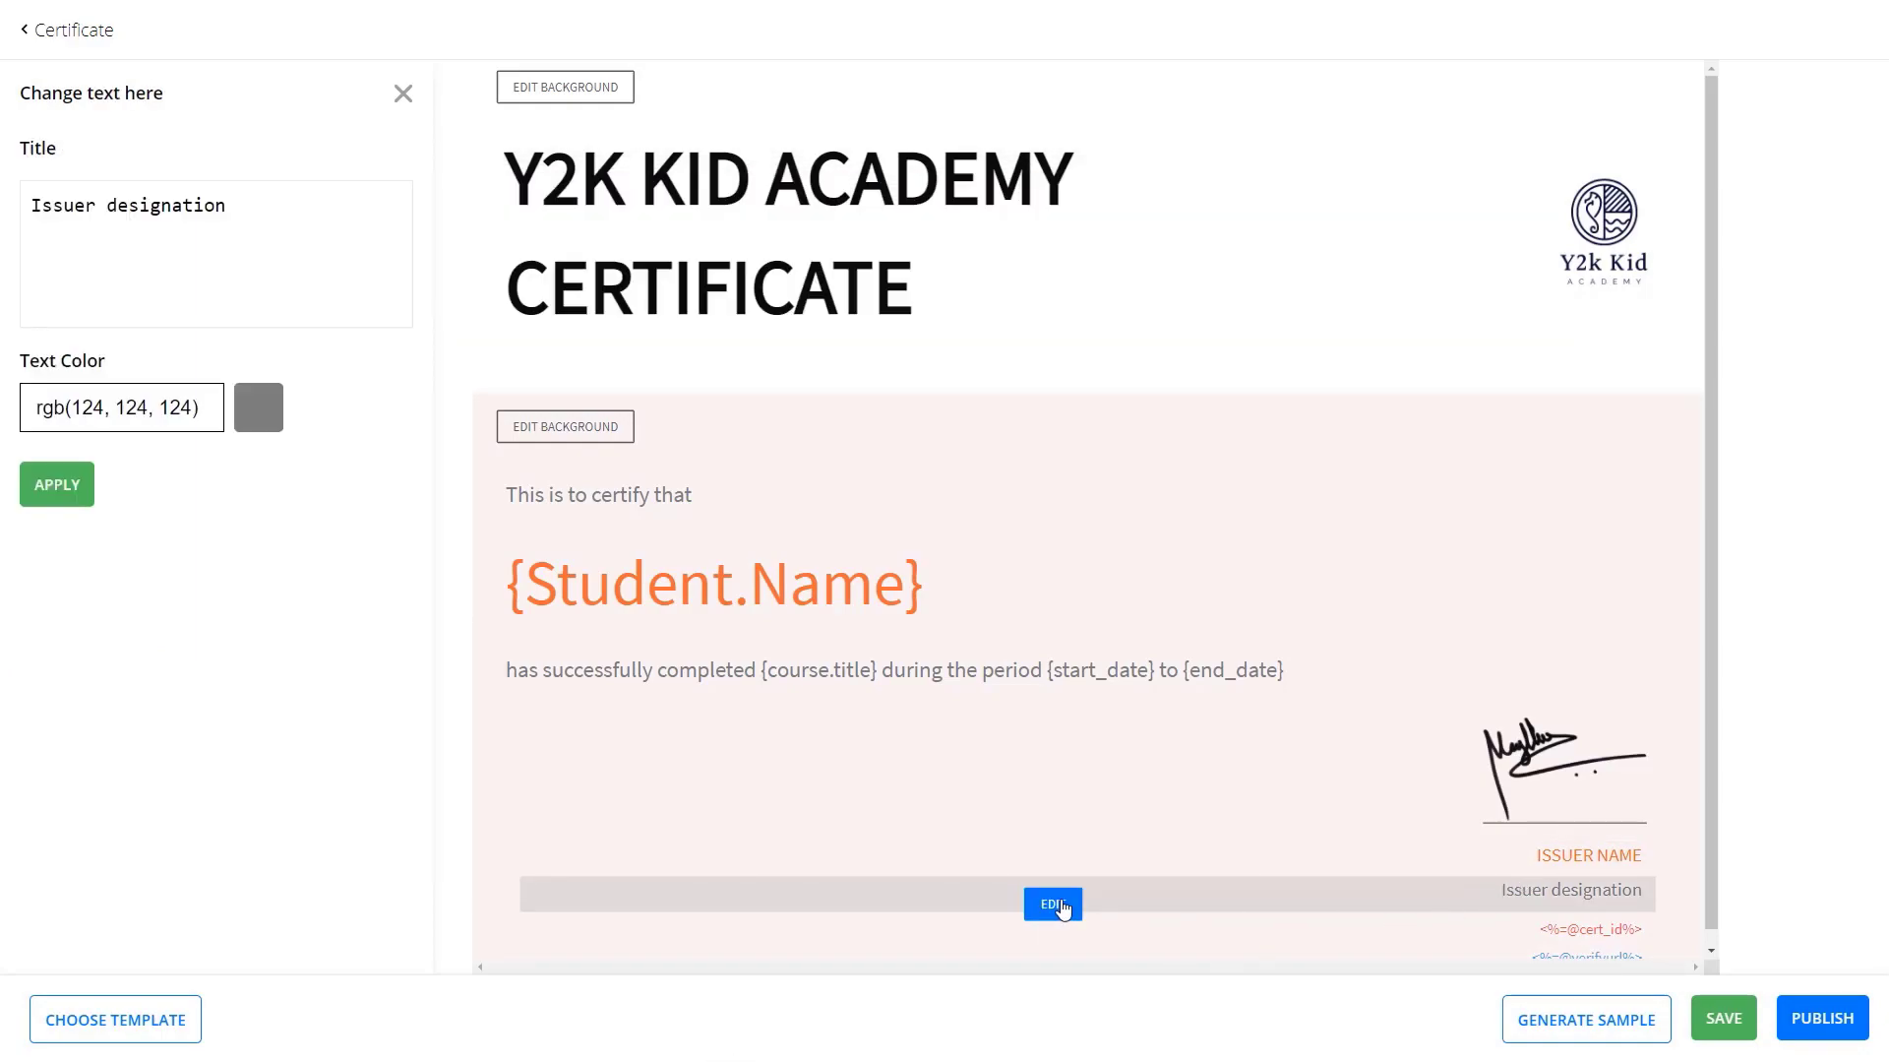
{"action": "left_click", "coordinate": [327, 212]}
{"action": "key", "text": "ctrl+a"}
{"action": "type", "text": "CEO"}
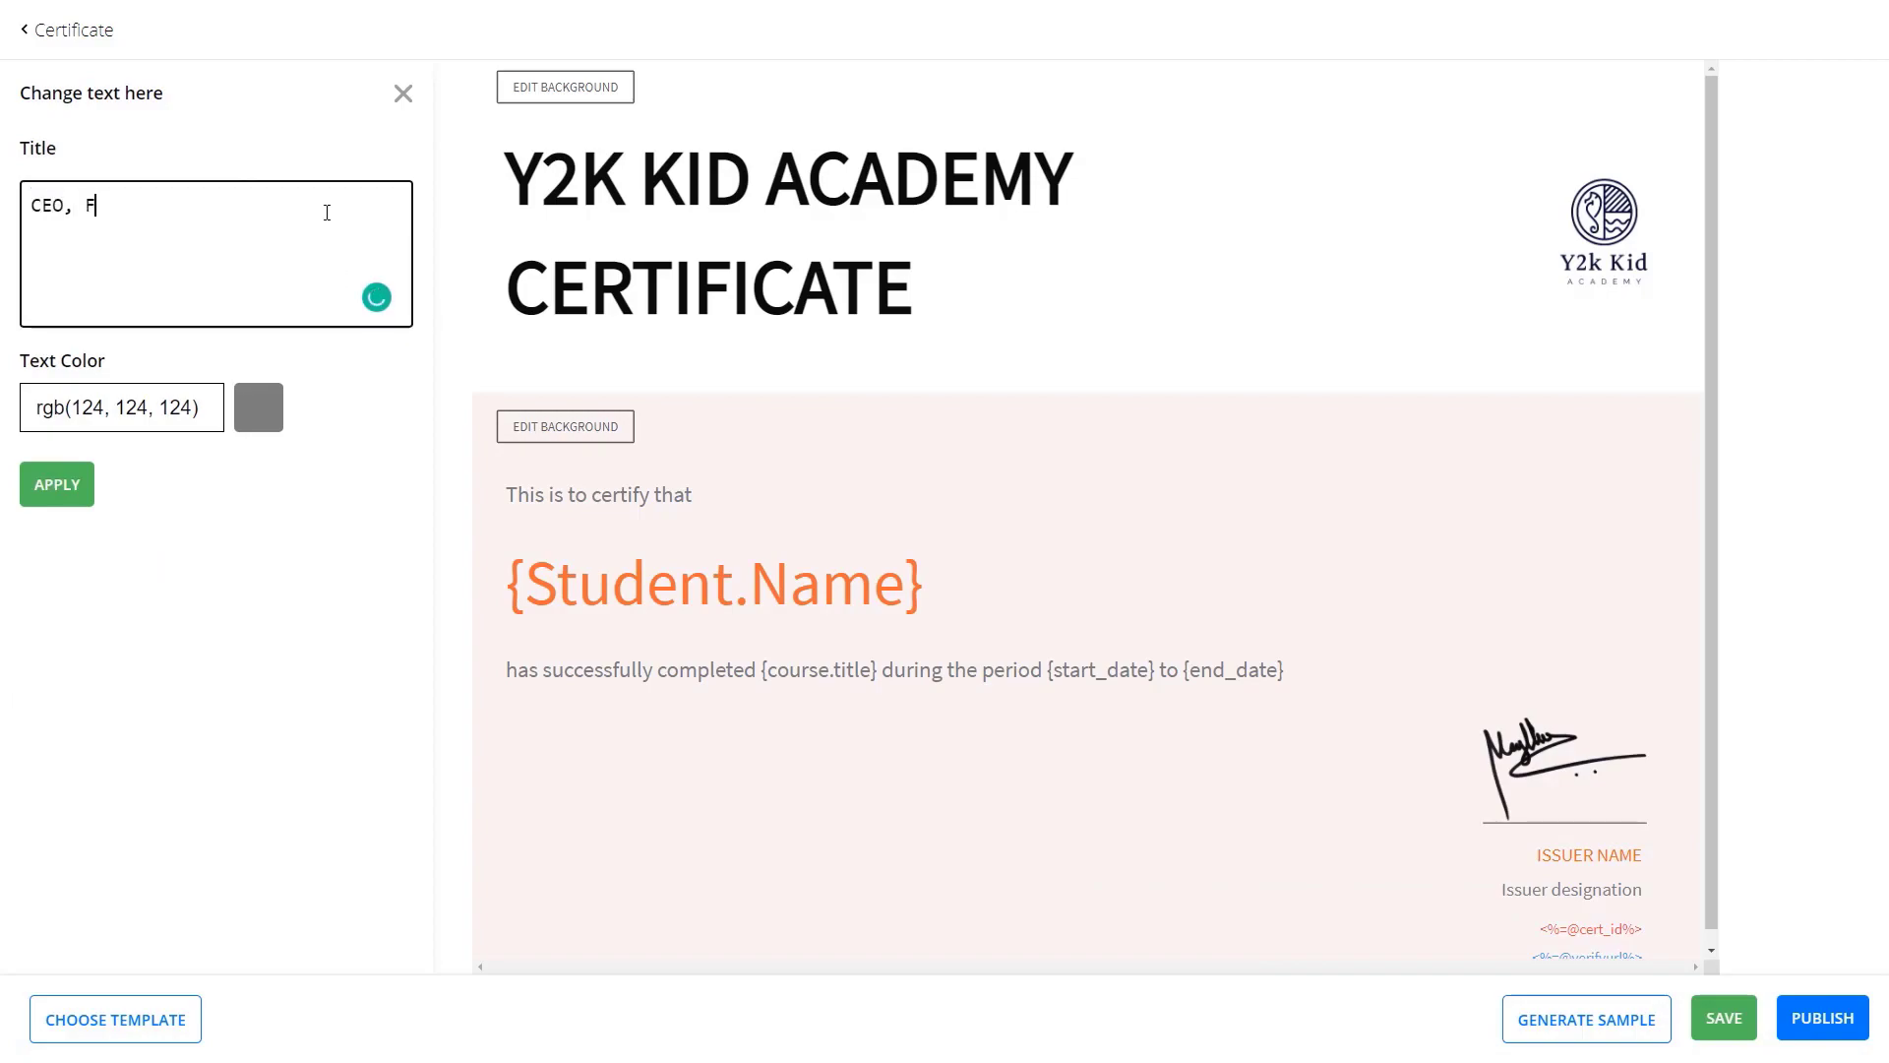
{"action": "type", "text": ", Founder"}
{"action": "left_click", "coordinate": [56, 484]}
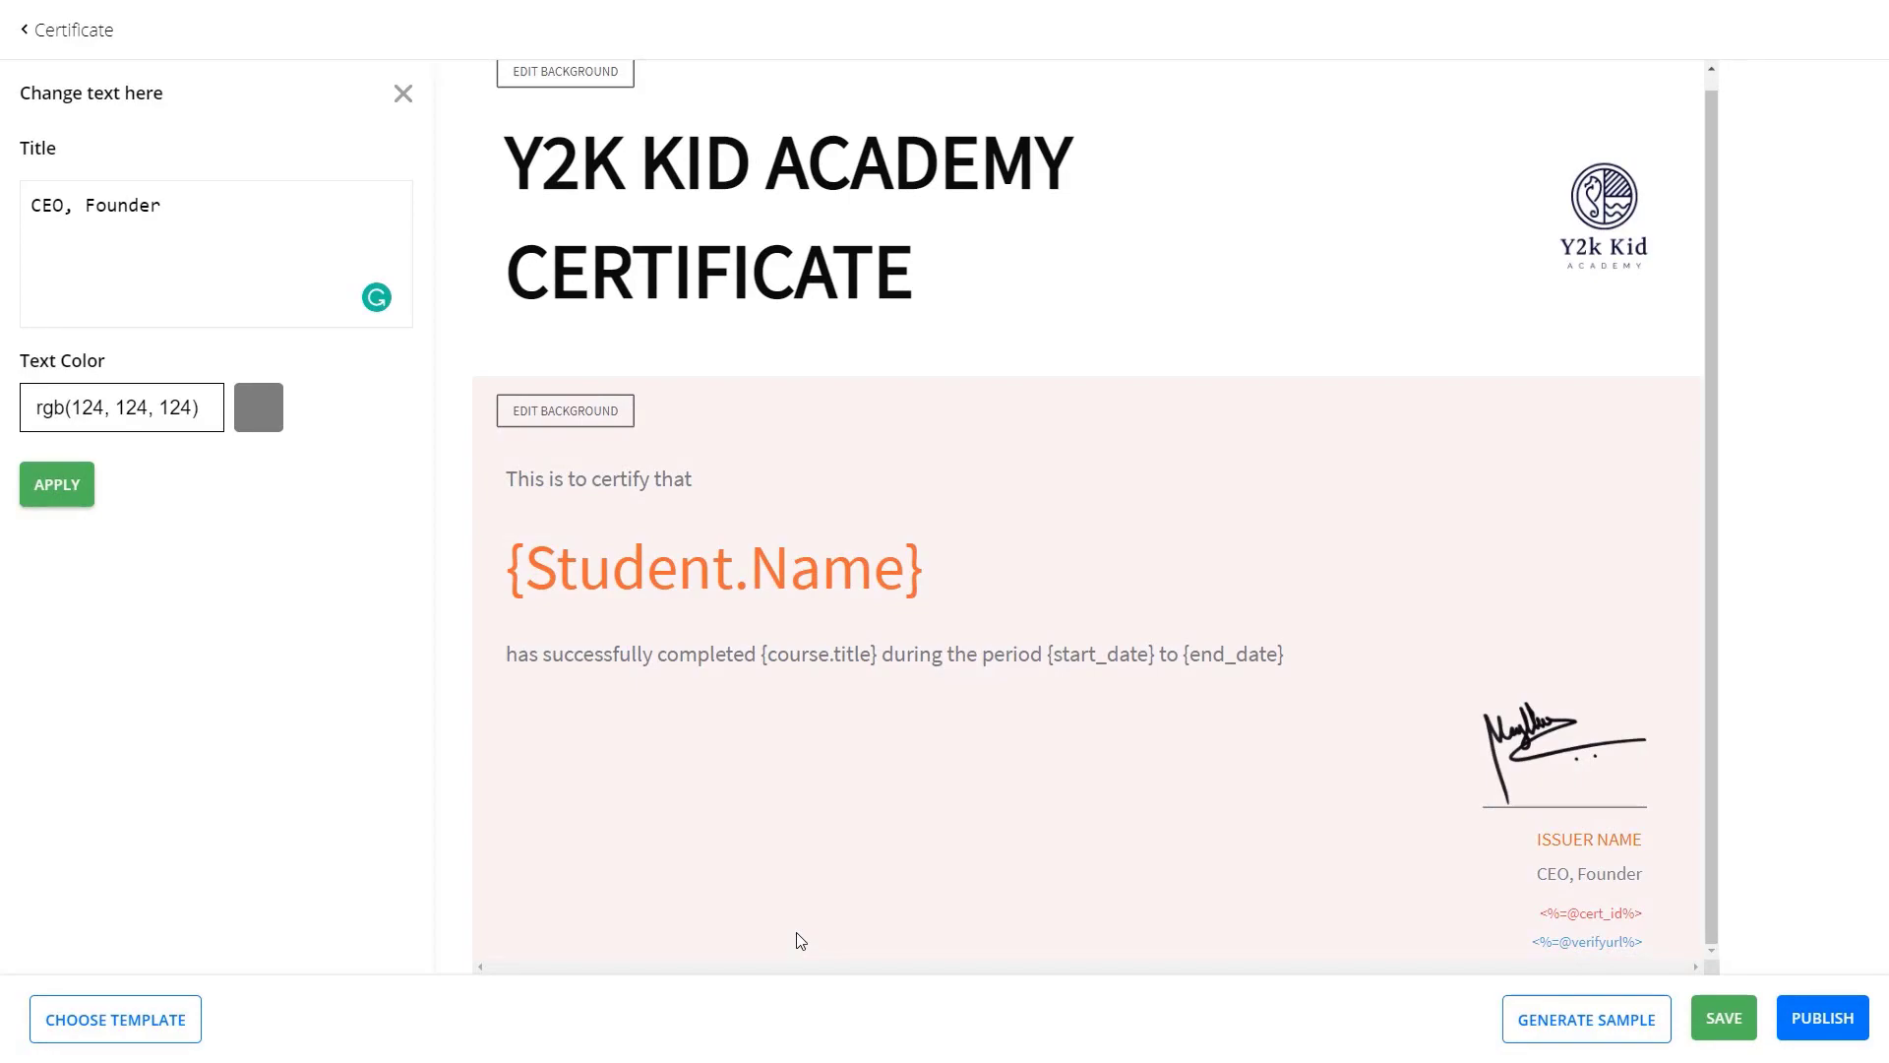
- Review the available certificate templates without choosing a different one
{"action": "left_click", "coordinate": [145, 1018]}
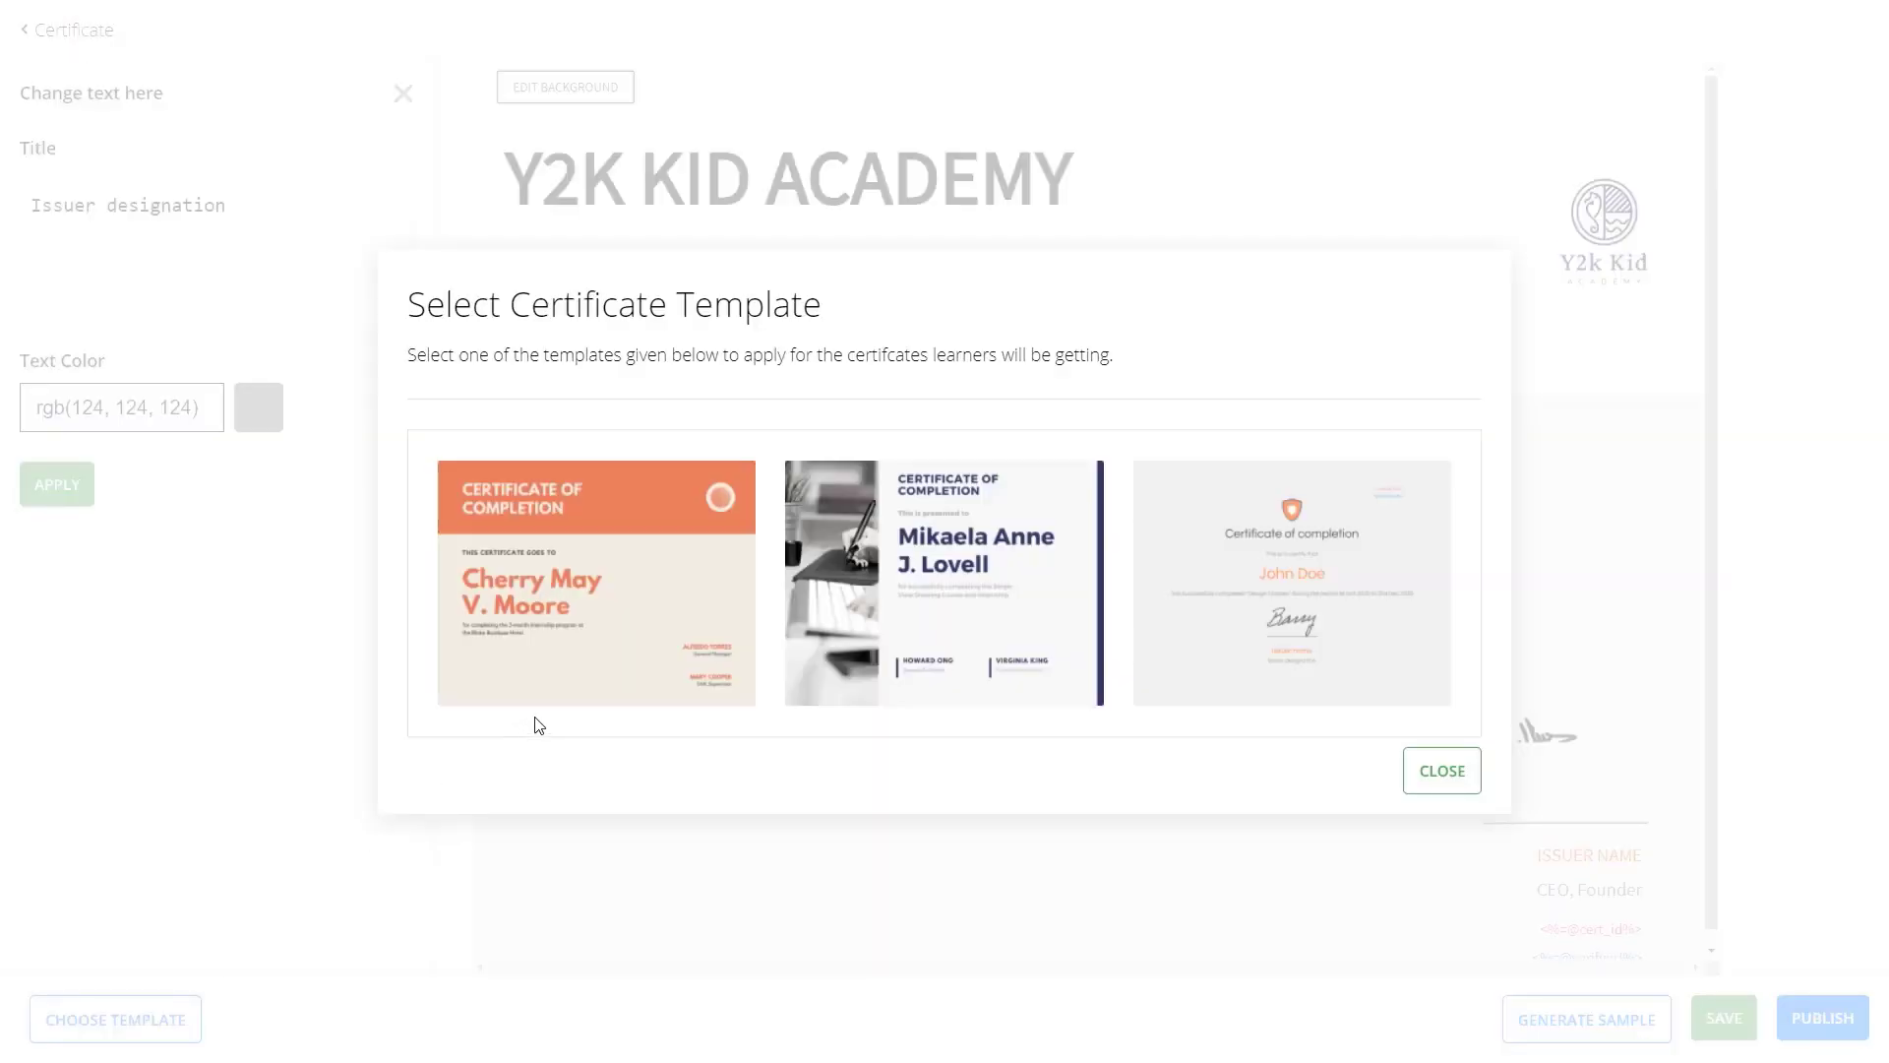
{"action": "mouse_move", "coordinate": [923, 629]}
{"action": "mouse_move", "coordinate": [1221, 617]}
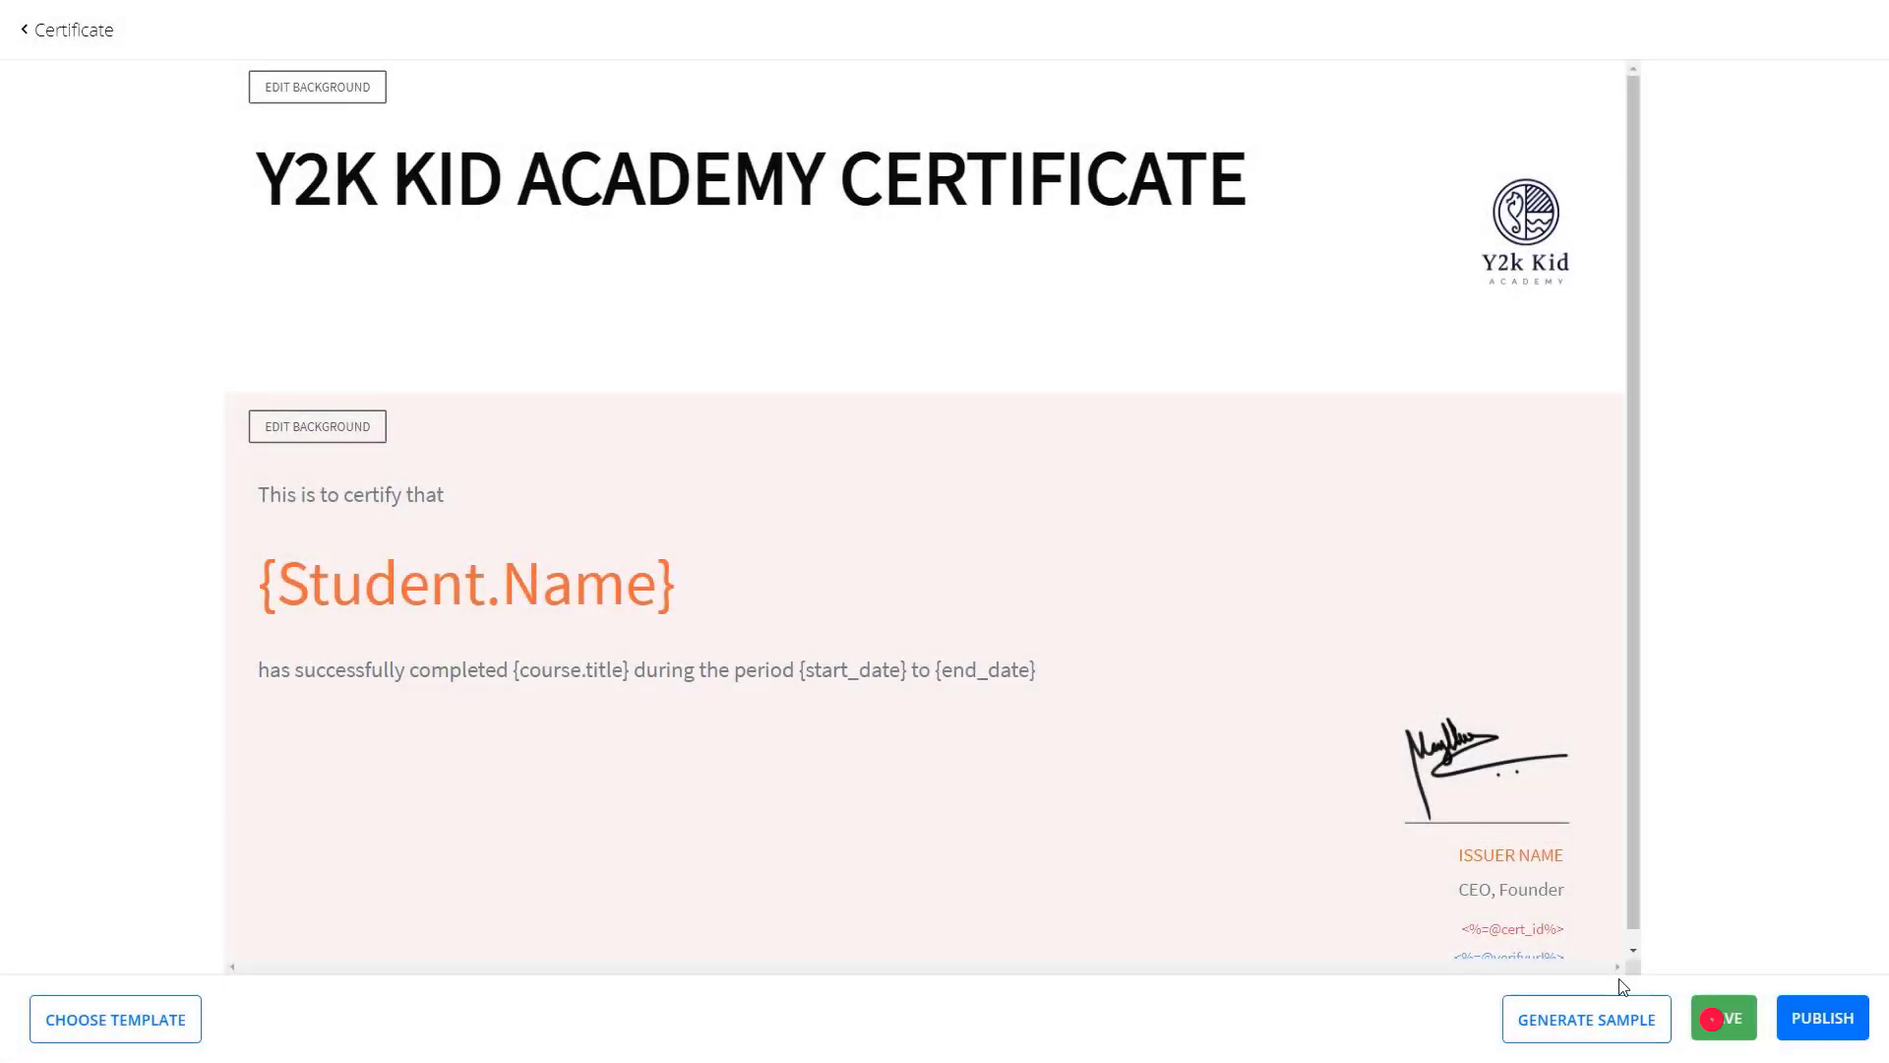
- Save the certificate design with a generated sample and publish it
{"action": "left_click", "coordinate": [1713, 1018]}
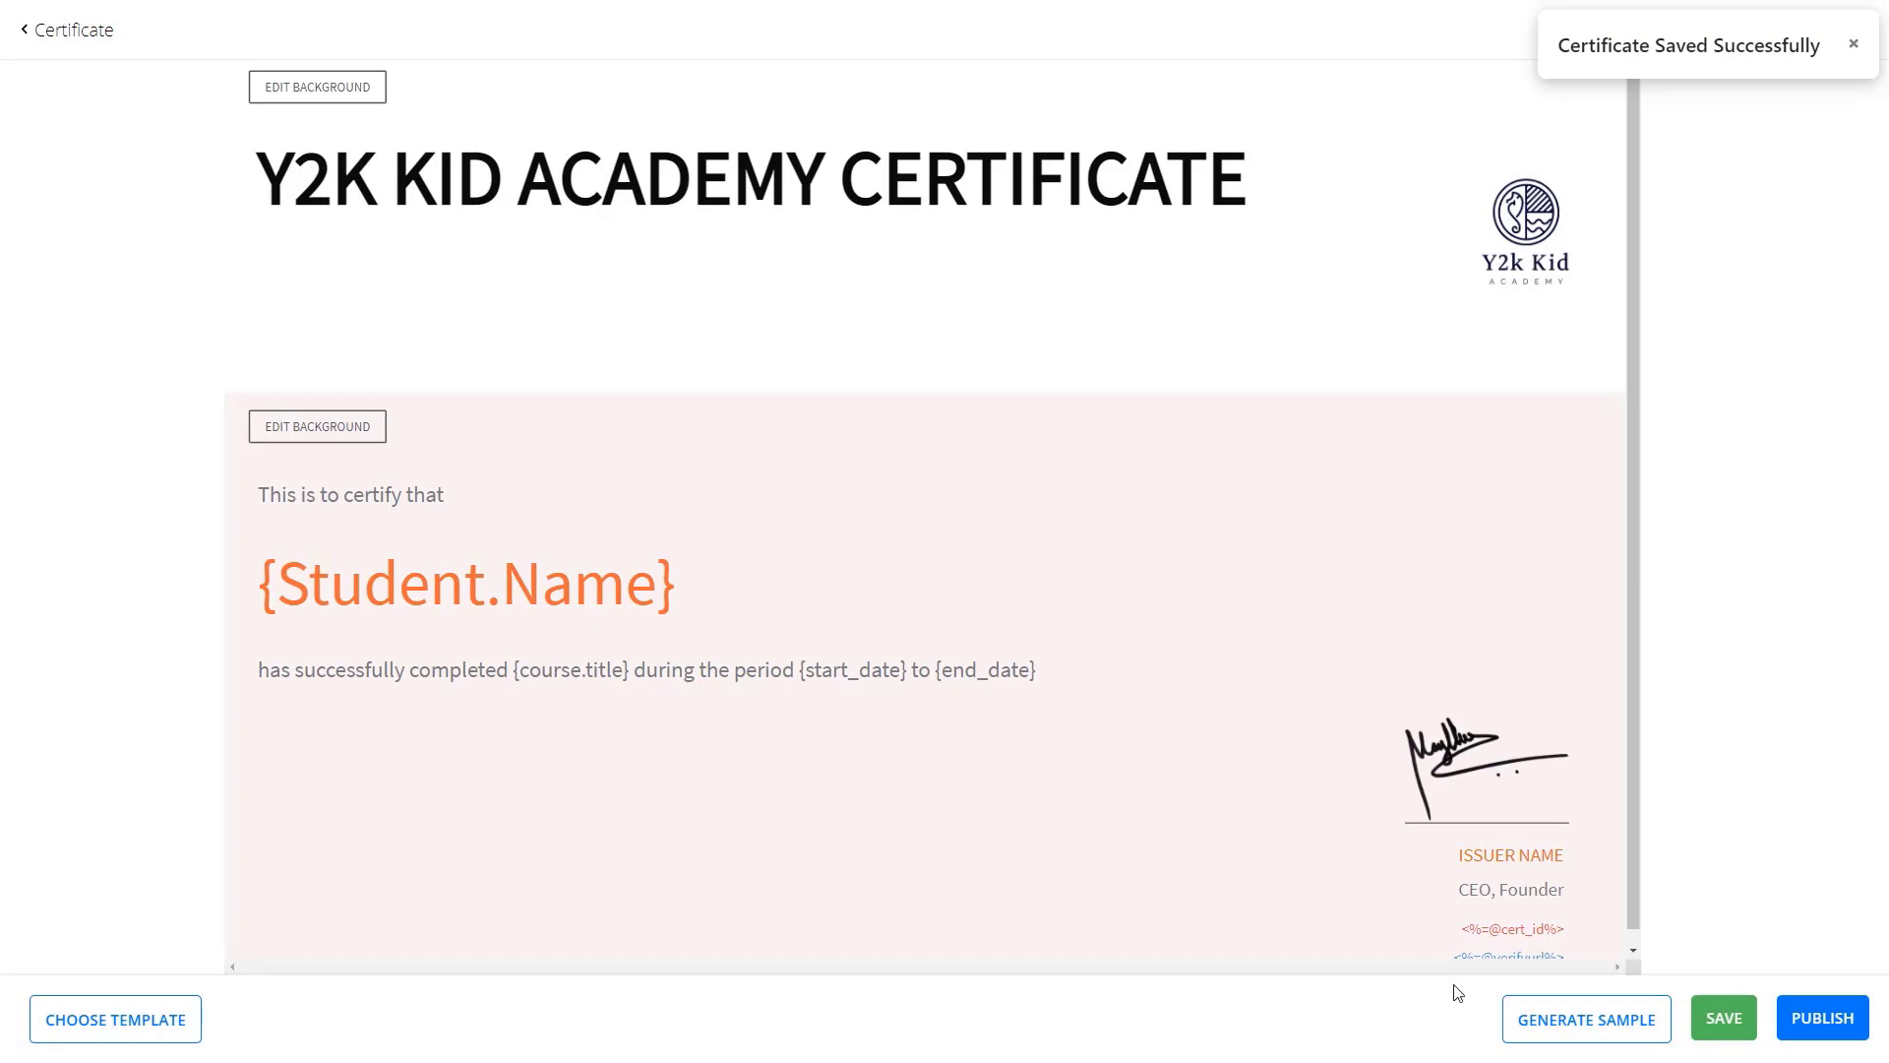
{"action": "left_click", "coordinate": [1574, 1019]}
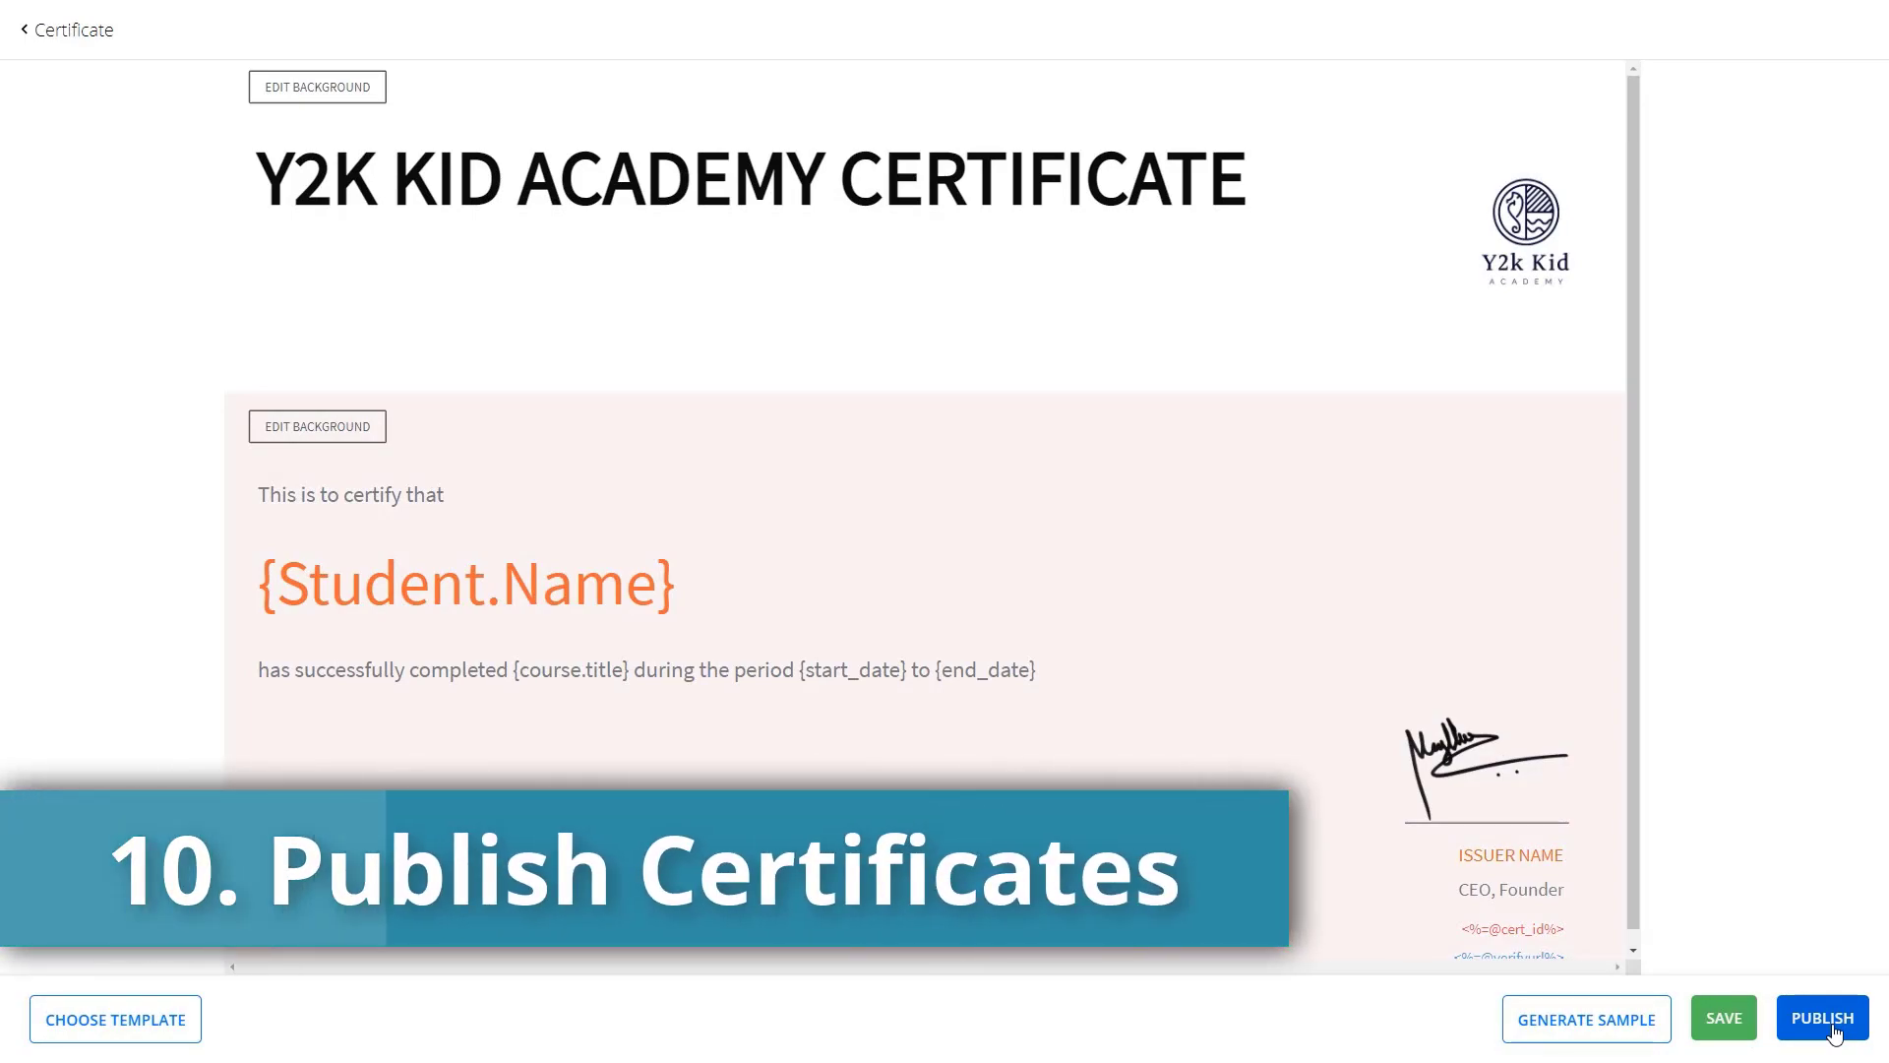
{"action": "left_click", "coordinate": [1825, 1019]}
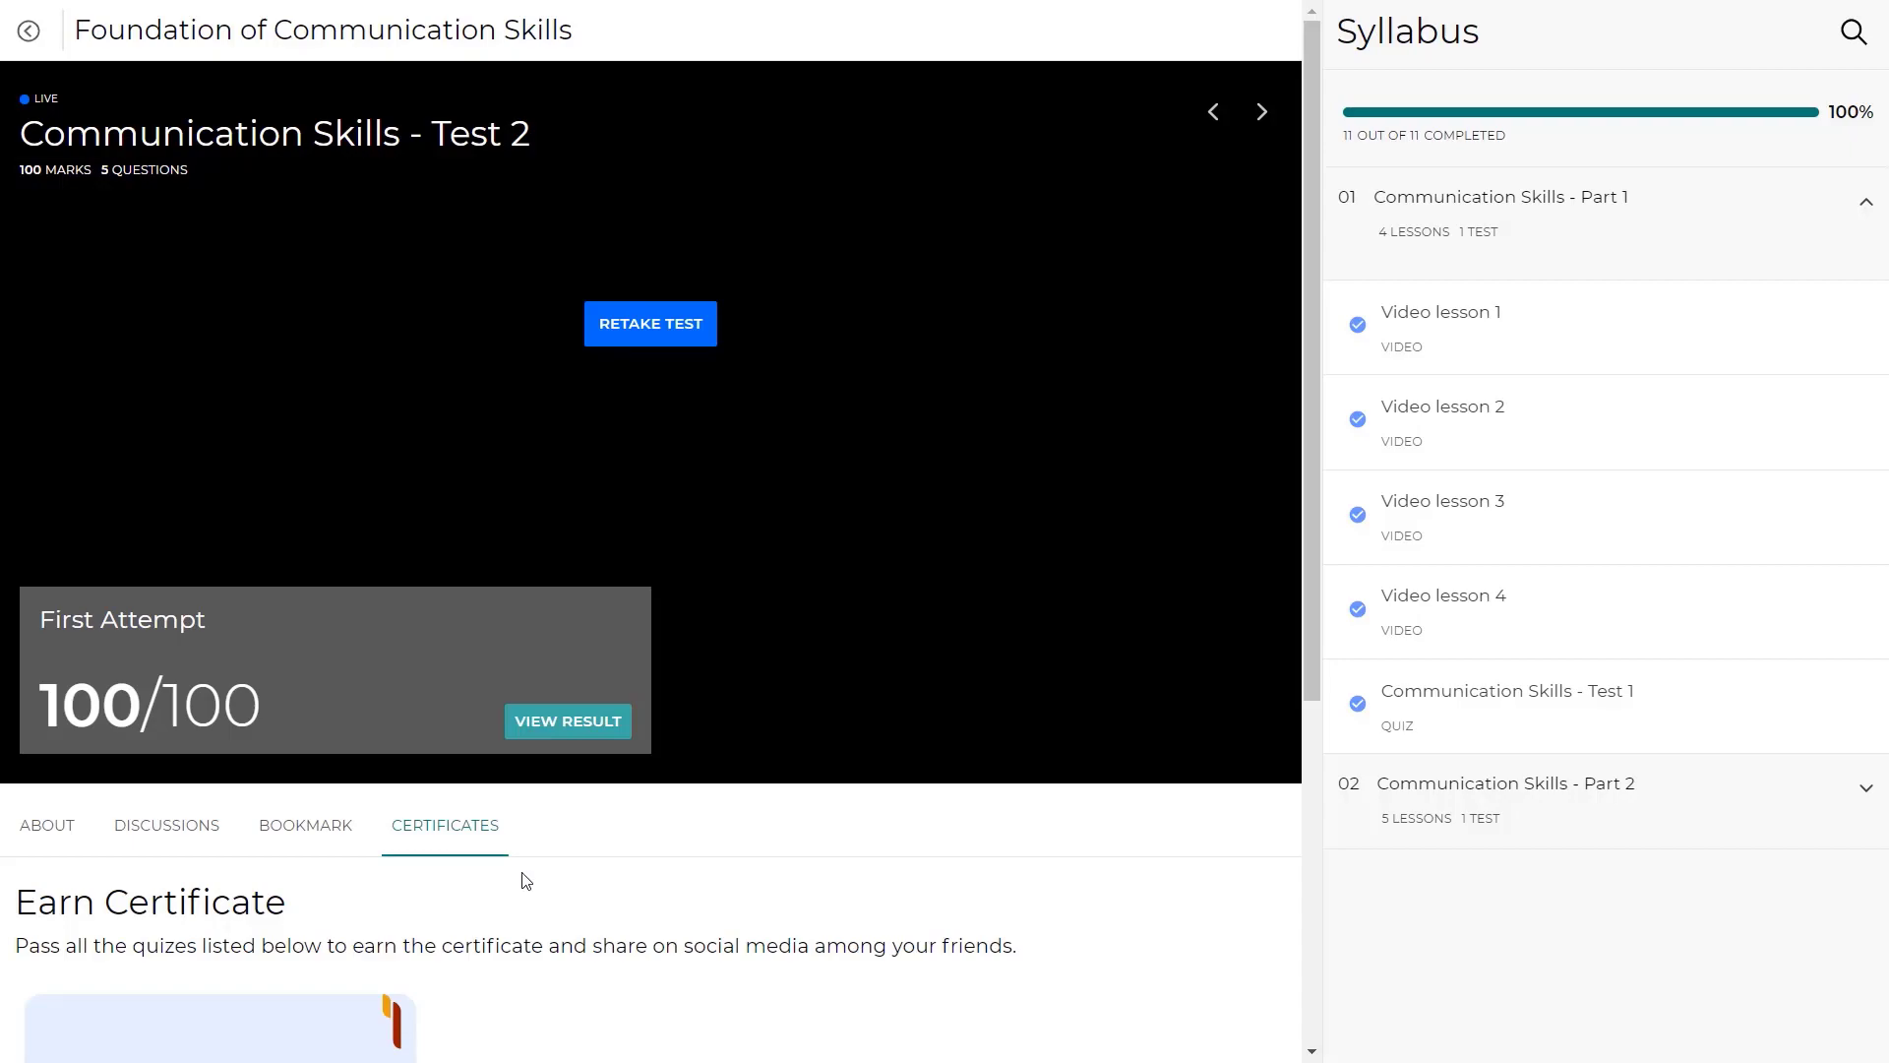
- Open the earned certificate PDF from the student's course page and copy the verification link printed on it
{"action": "scroll", "coordinate": [522, 881], "scroll_direction": "down", "scroll_amount": 5}
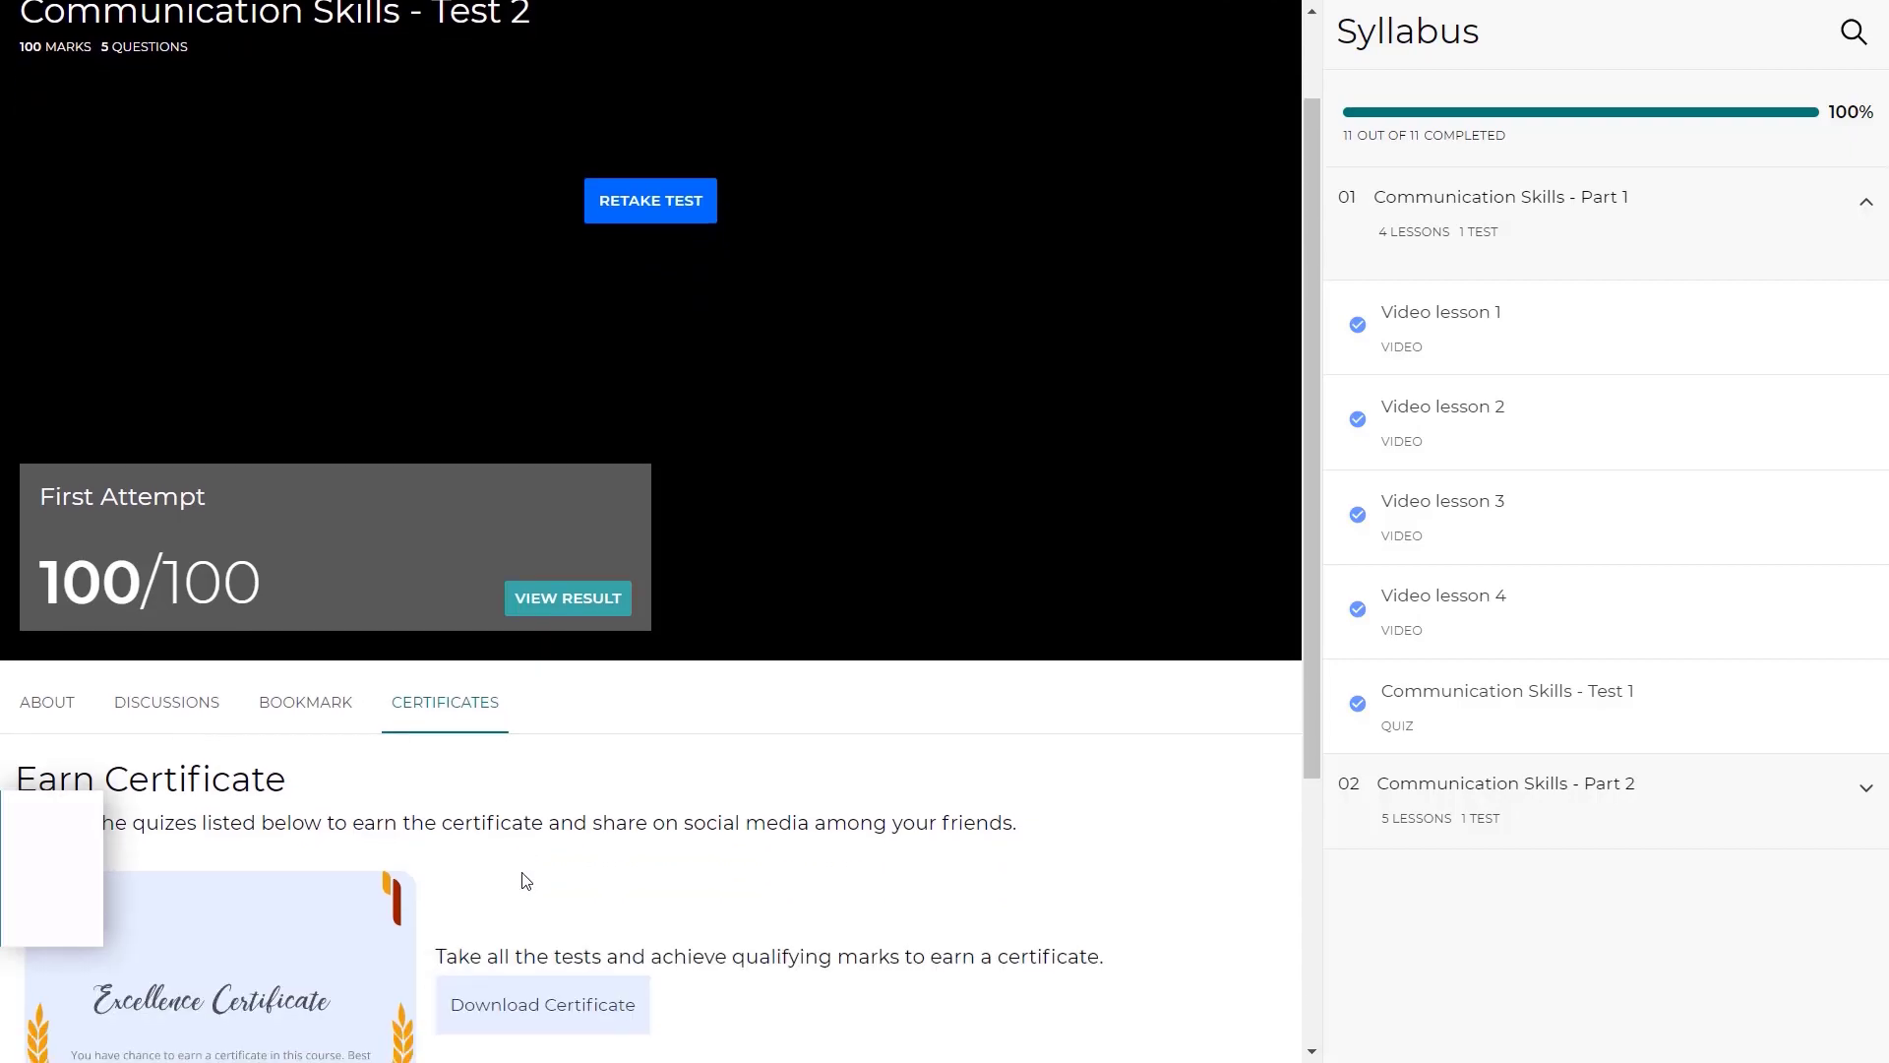
{"action": "scroll", "coordinate": [590, 602], "scroll_direction": "down", "scroll_amount": 1}
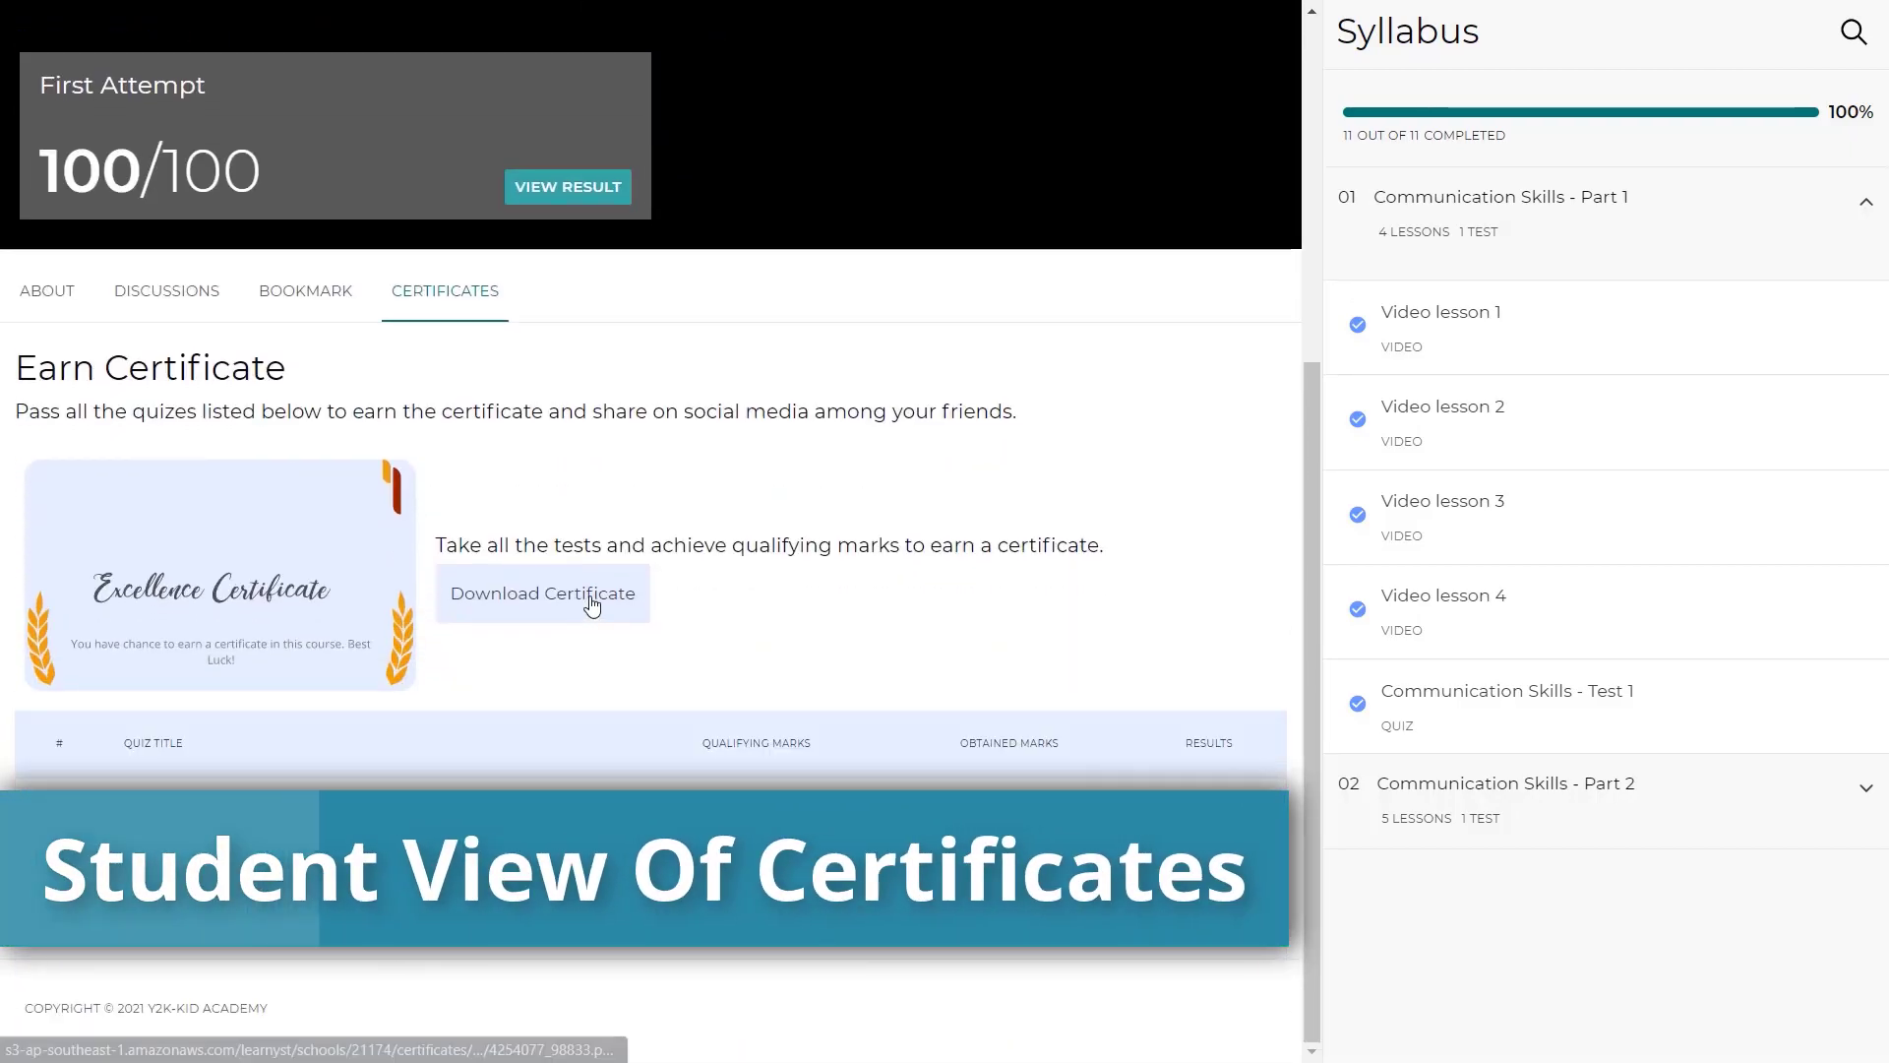
{"action": "left_click", "coordinate": [591, 602]}
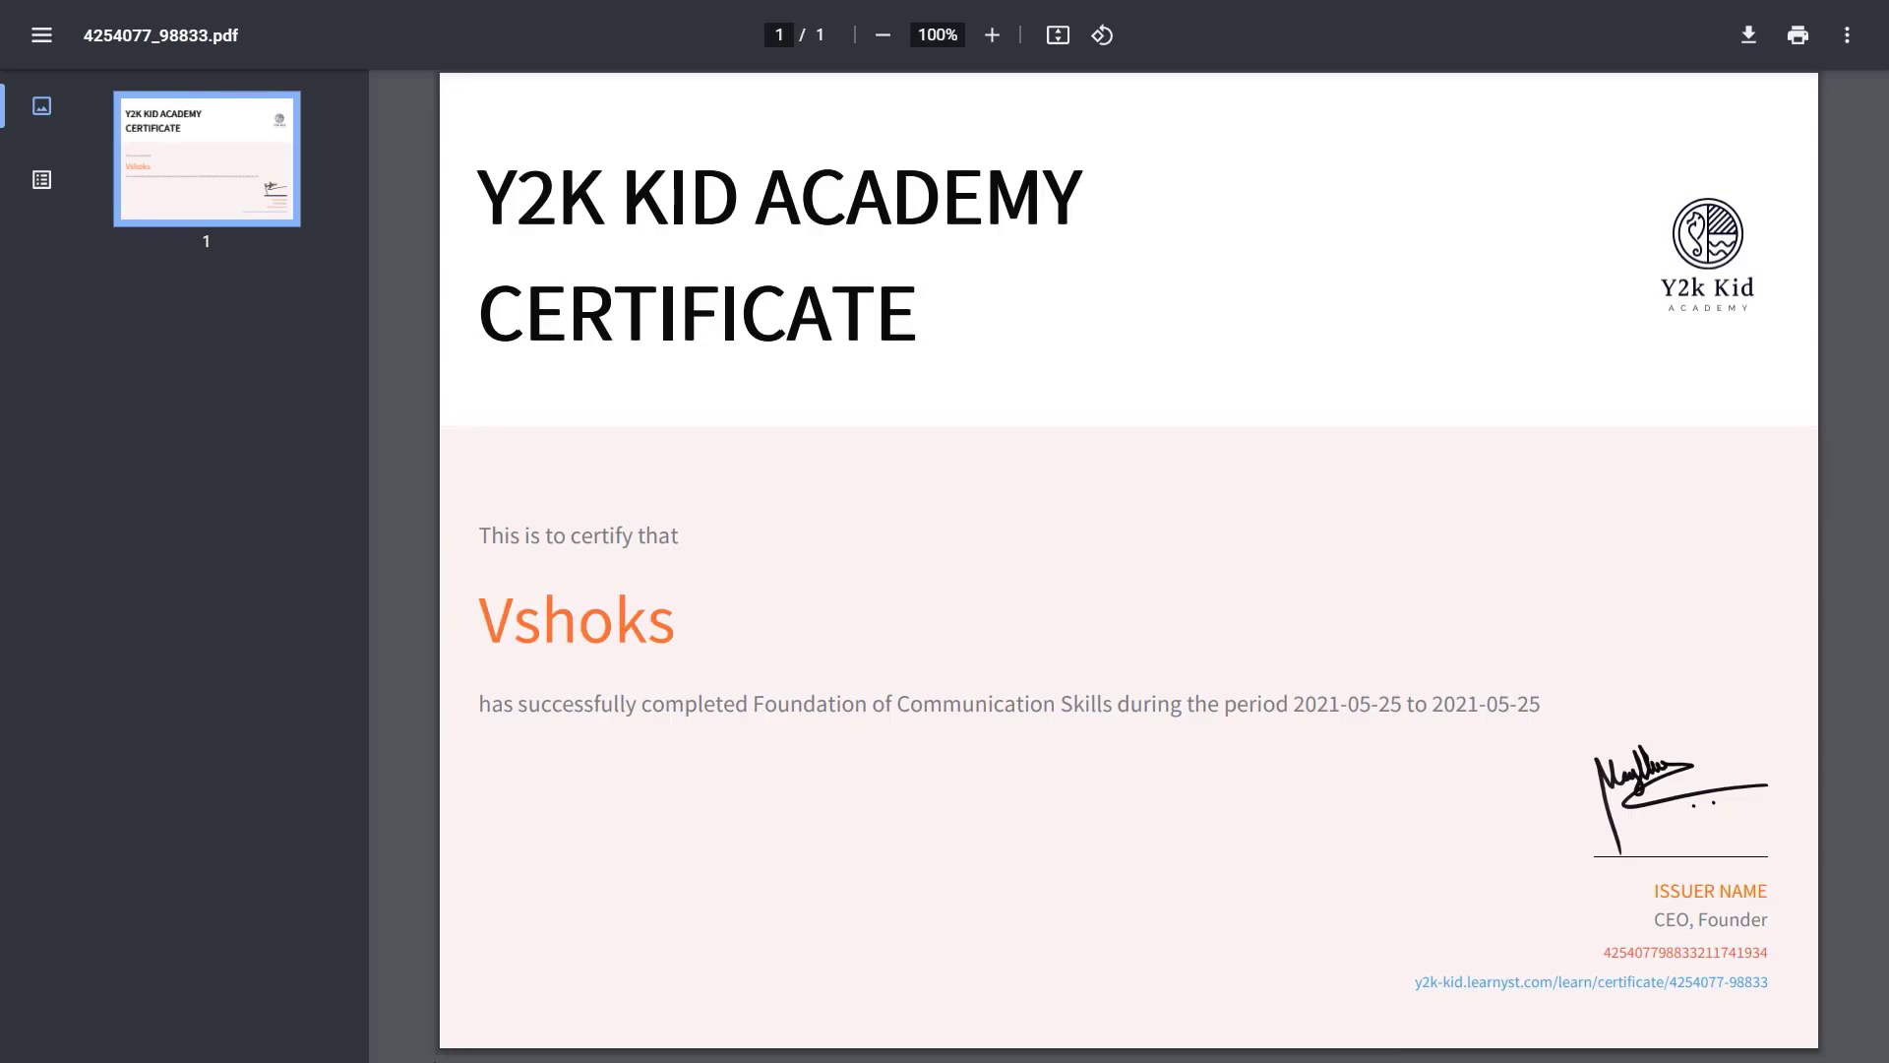
{"action": "left_click_drag", "start_coordinate": [1768, 982], "coordinate": [1419, 984]}
{"action": "key", "text": "ctrl+c"}
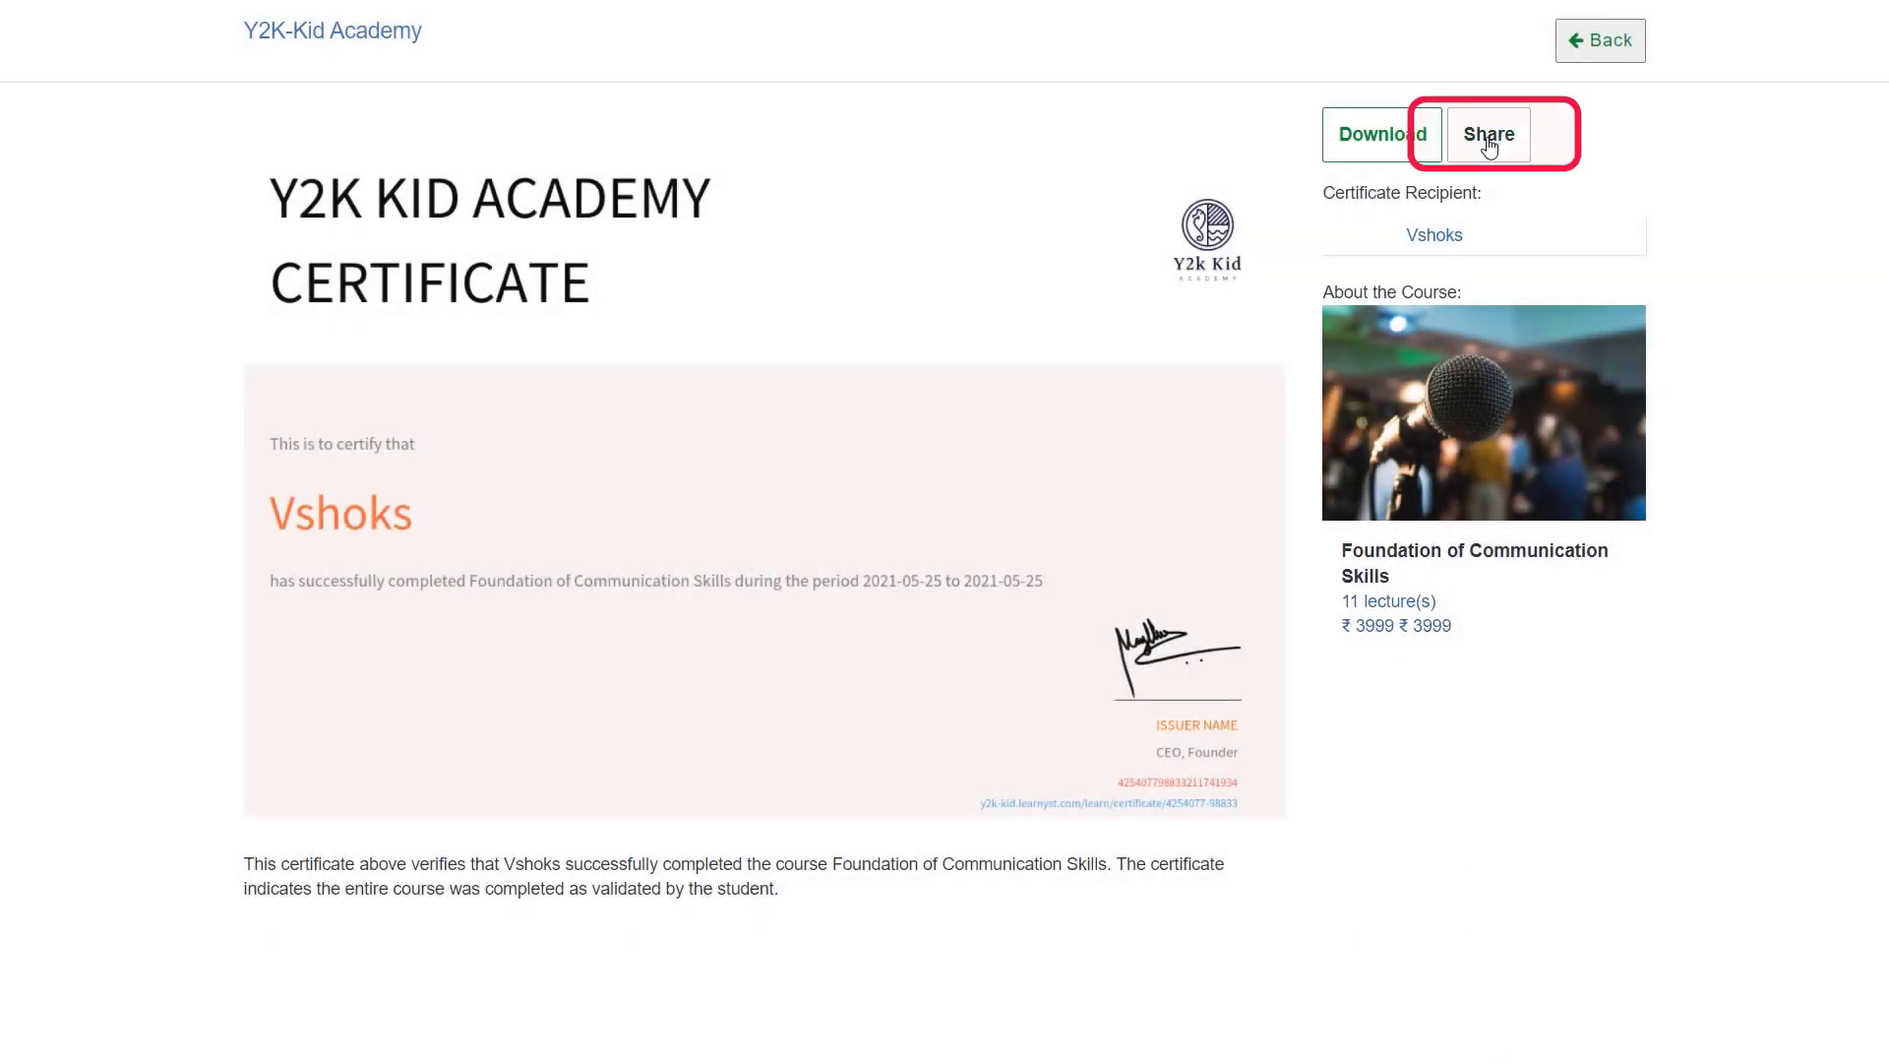
- Share the certificate to LinkedIn, using the copied certificate link as the Credential URL, and save the certification entry
{"action": "left_click", "coordinate": [1489, 143]}
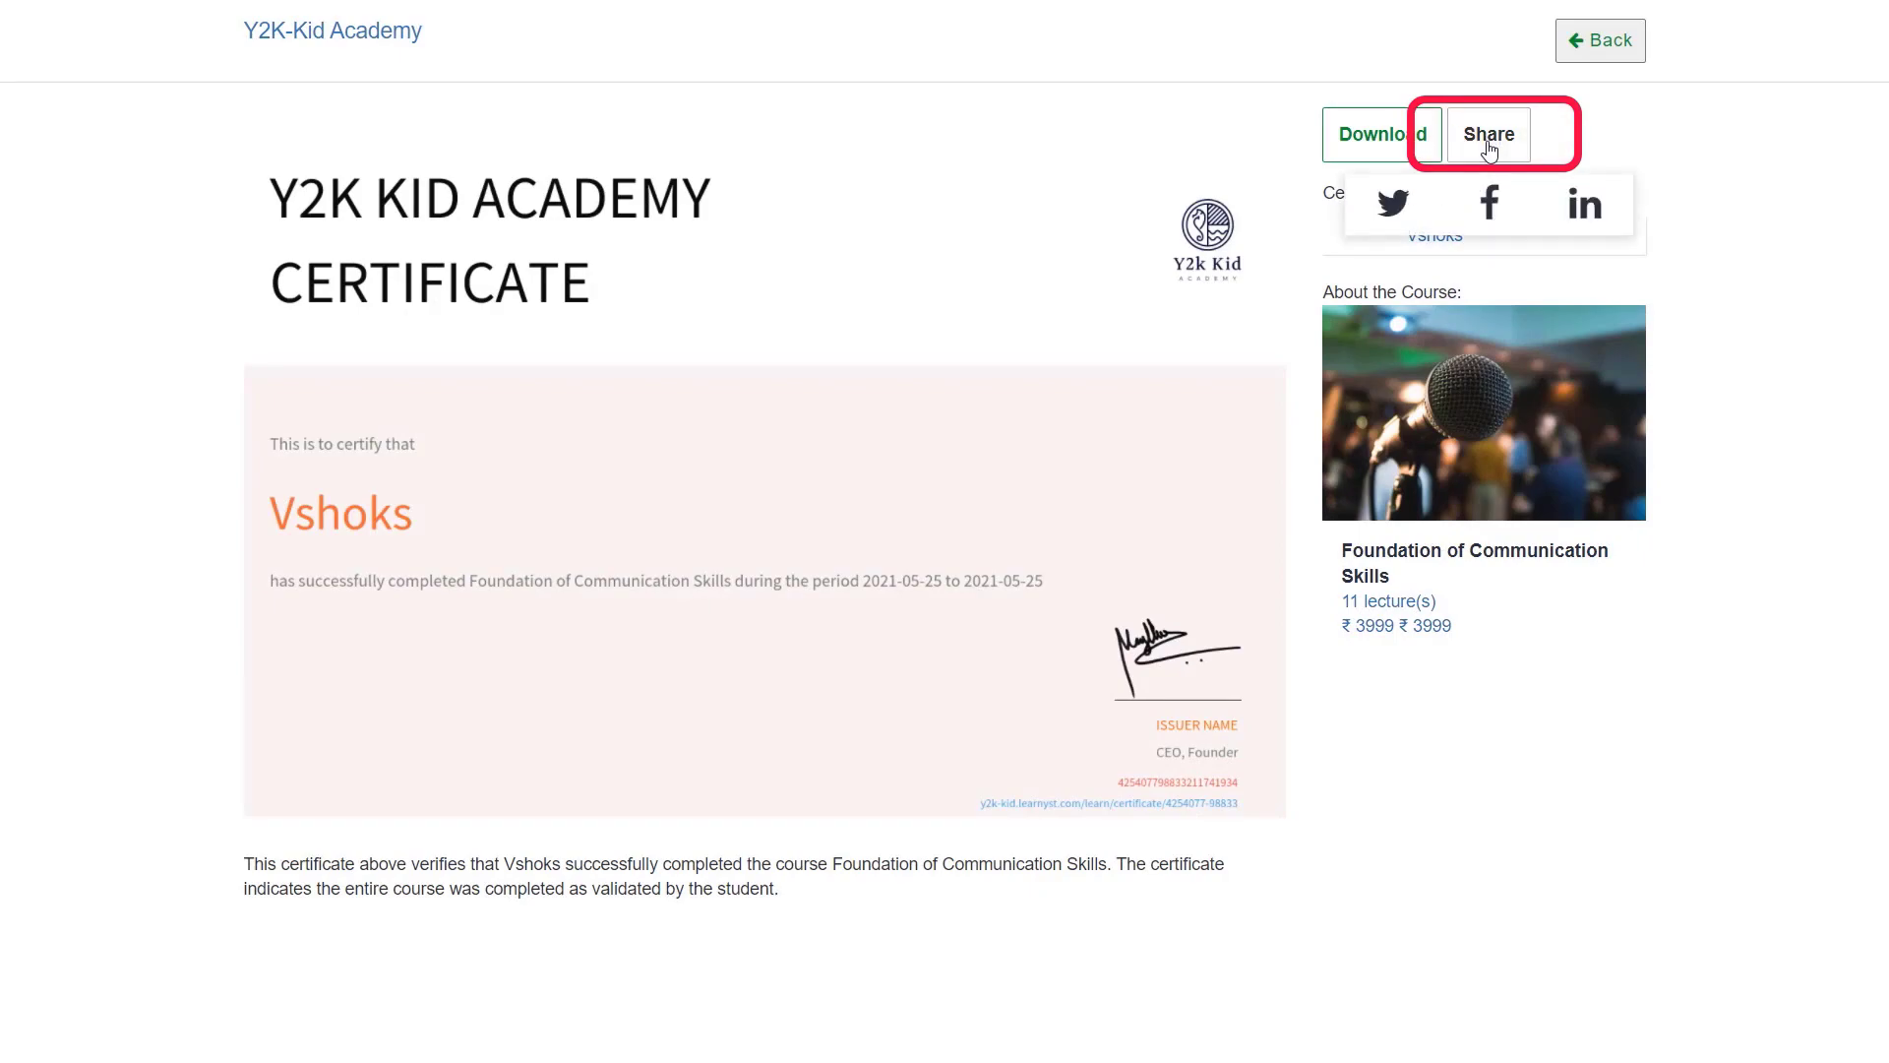
{"action": "left_click", "coordinate": [1584, 204]}
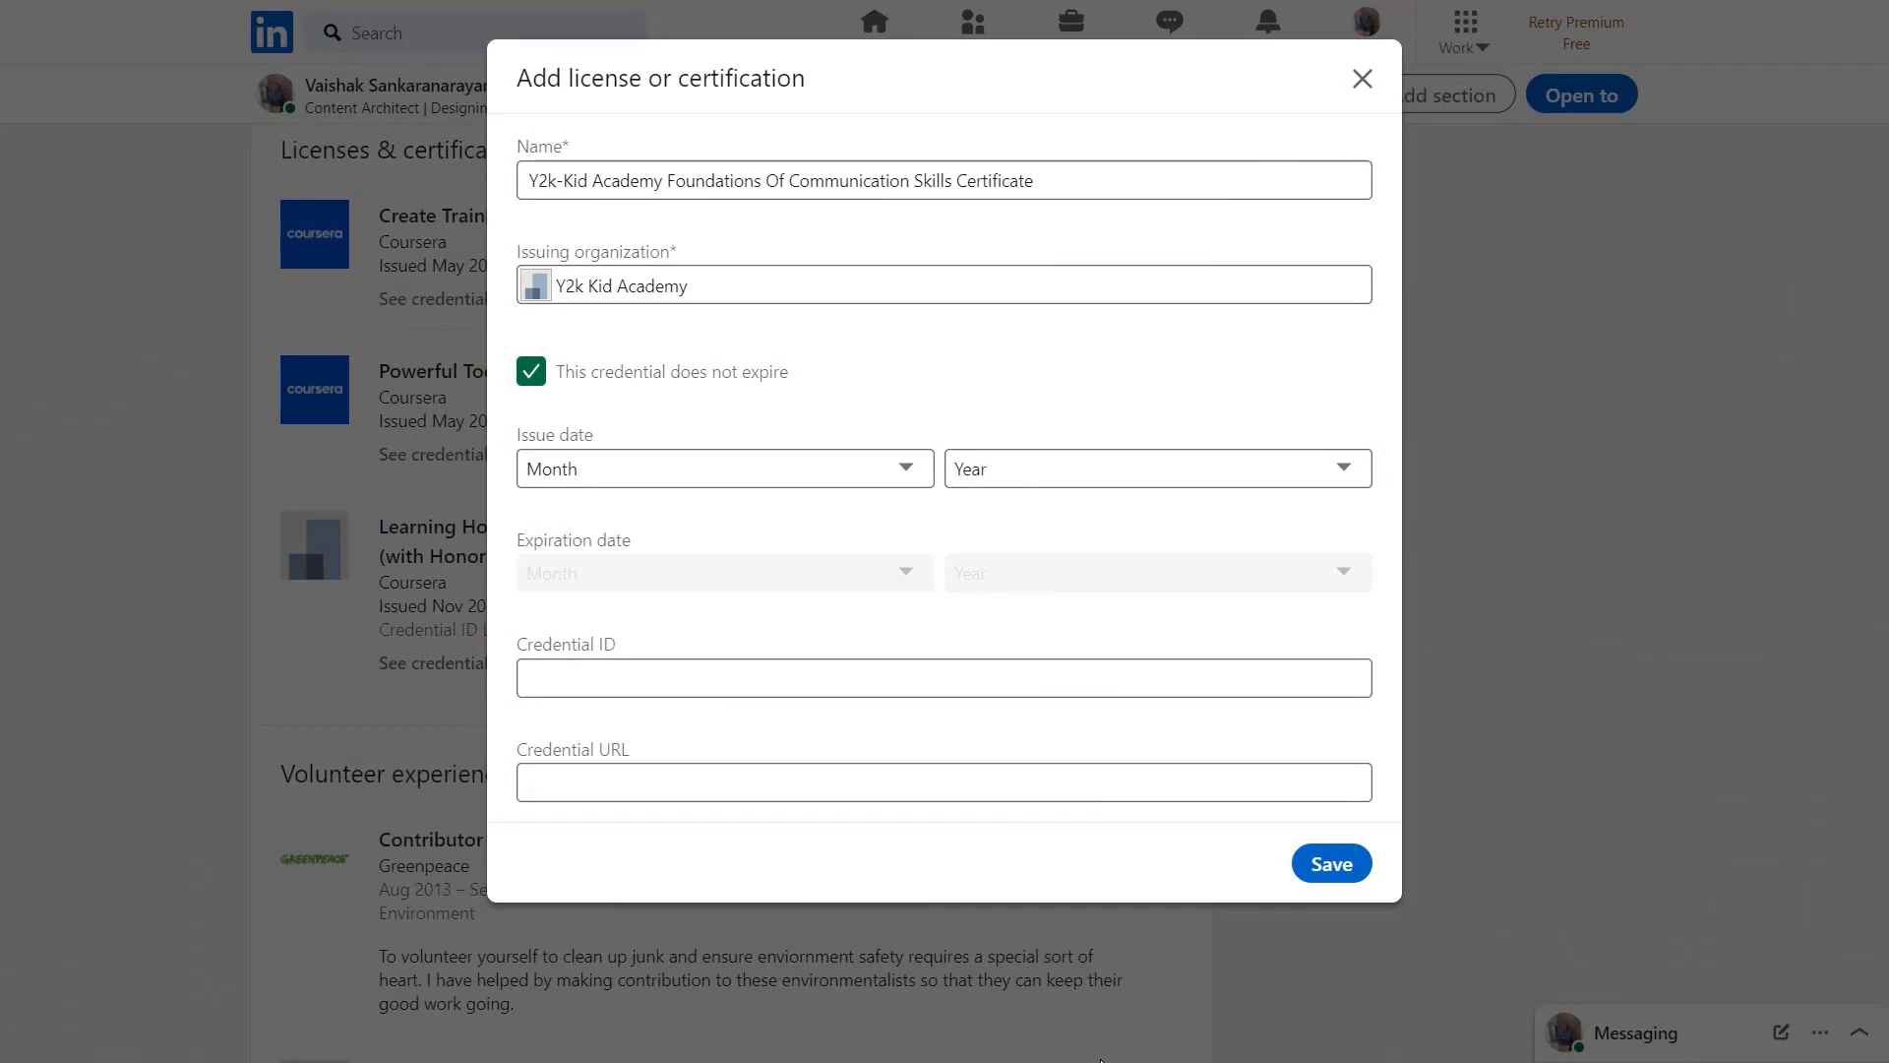
{"action": "left_click", "coordinate": [1003, 778]}
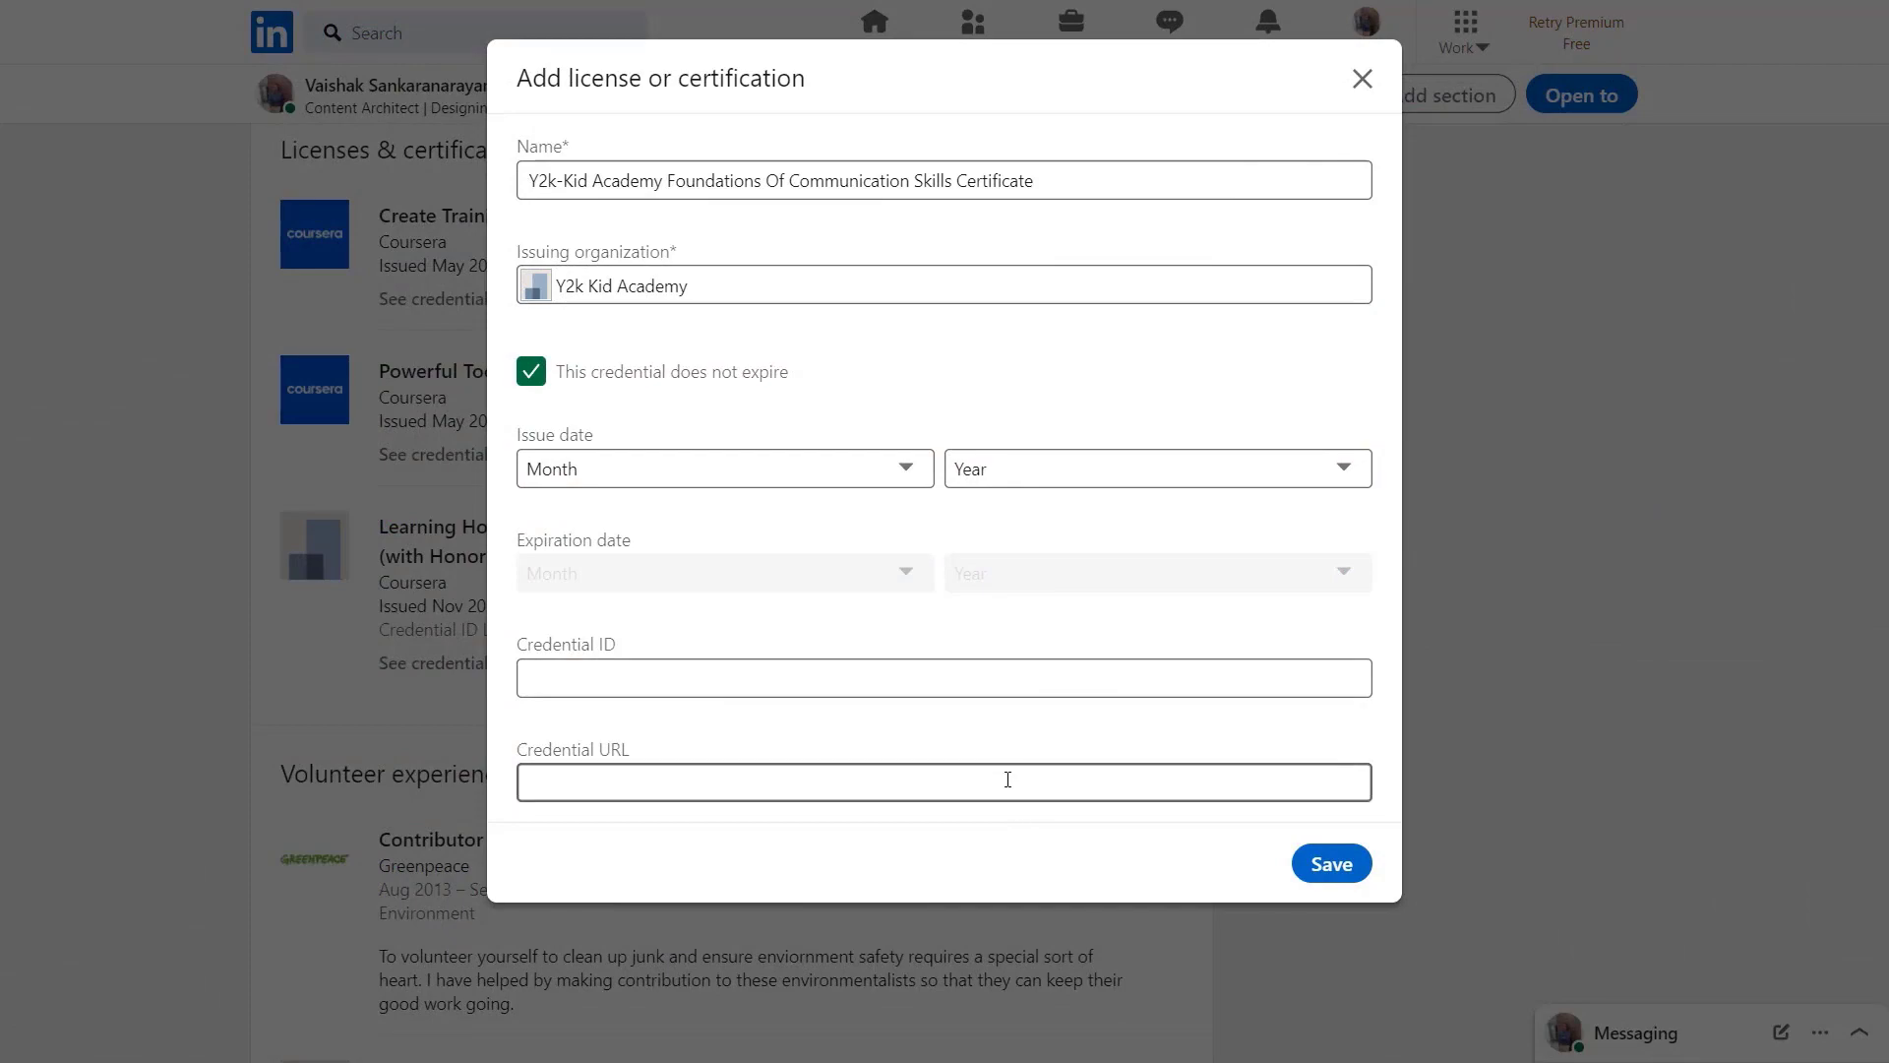
{"action": "key", "text": "ctrl+v"}
{"action": "left_click", "coordinate": [969, 844]}
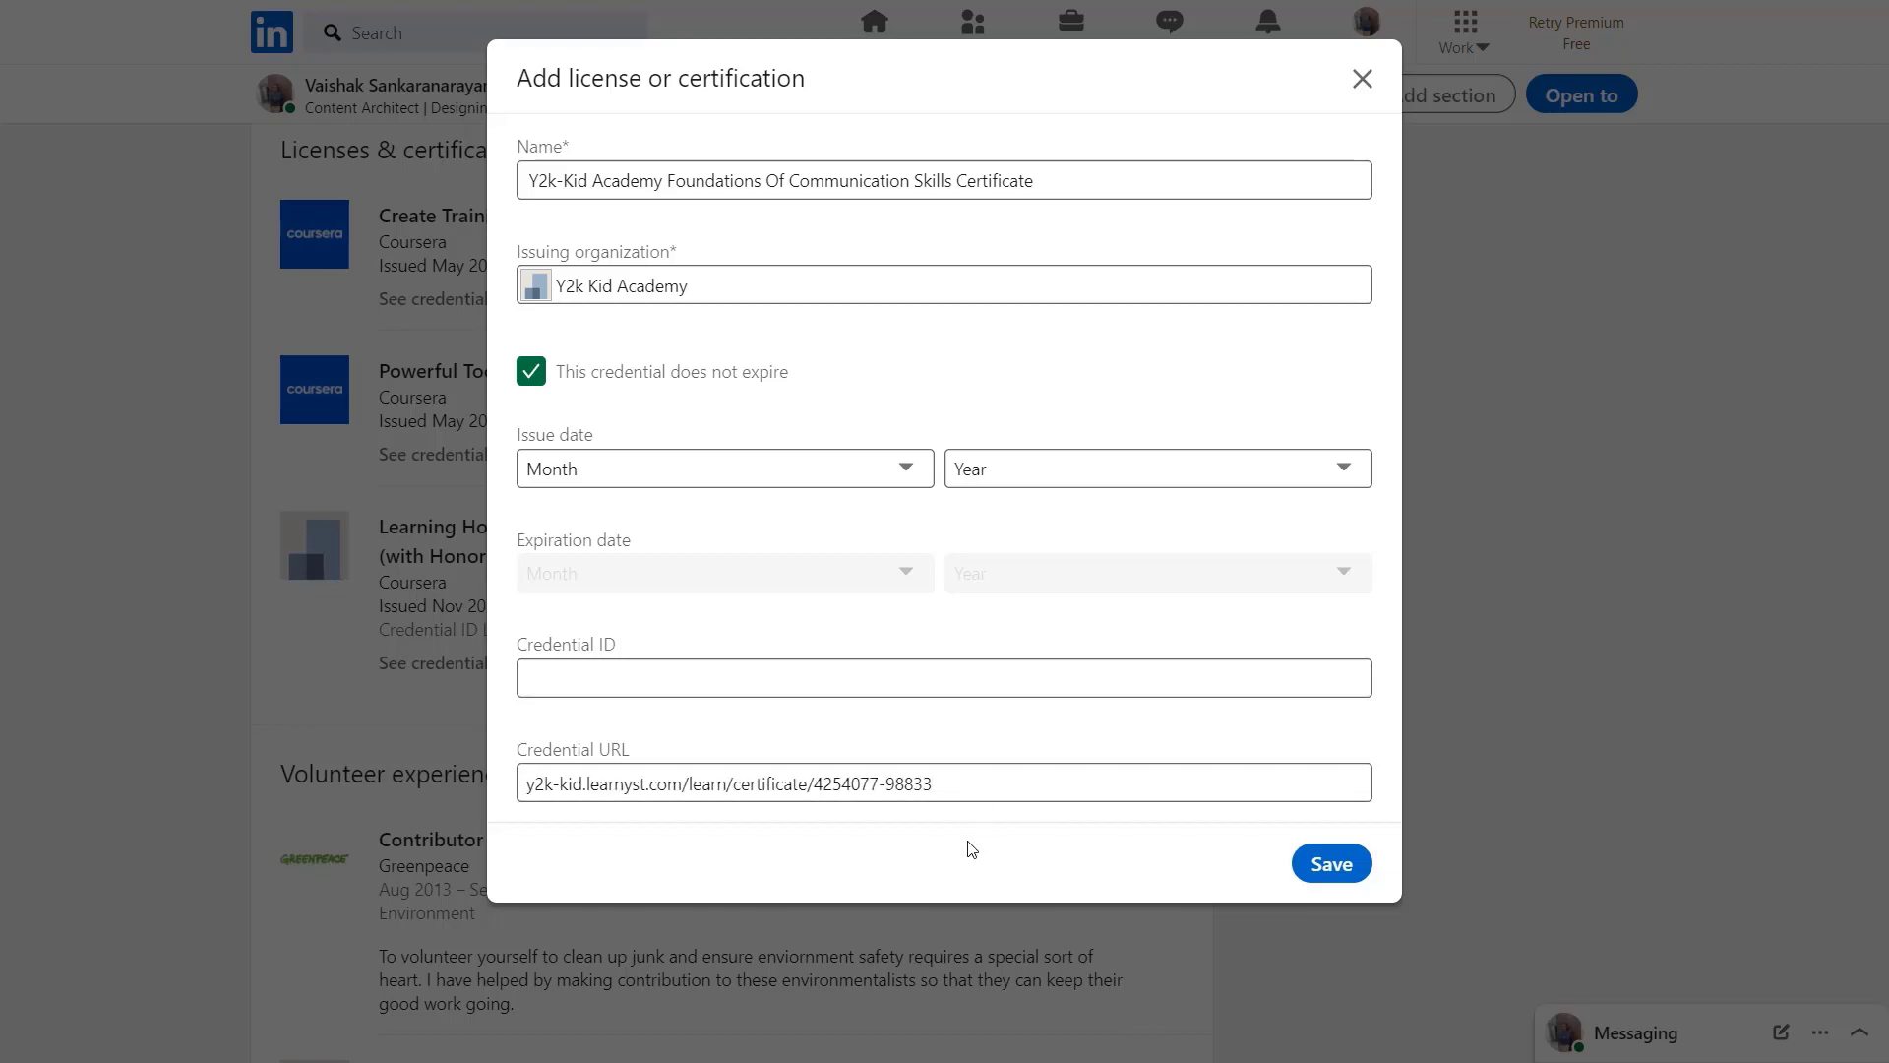
{"action": "left_click", "coordinate": [1324, 871]}
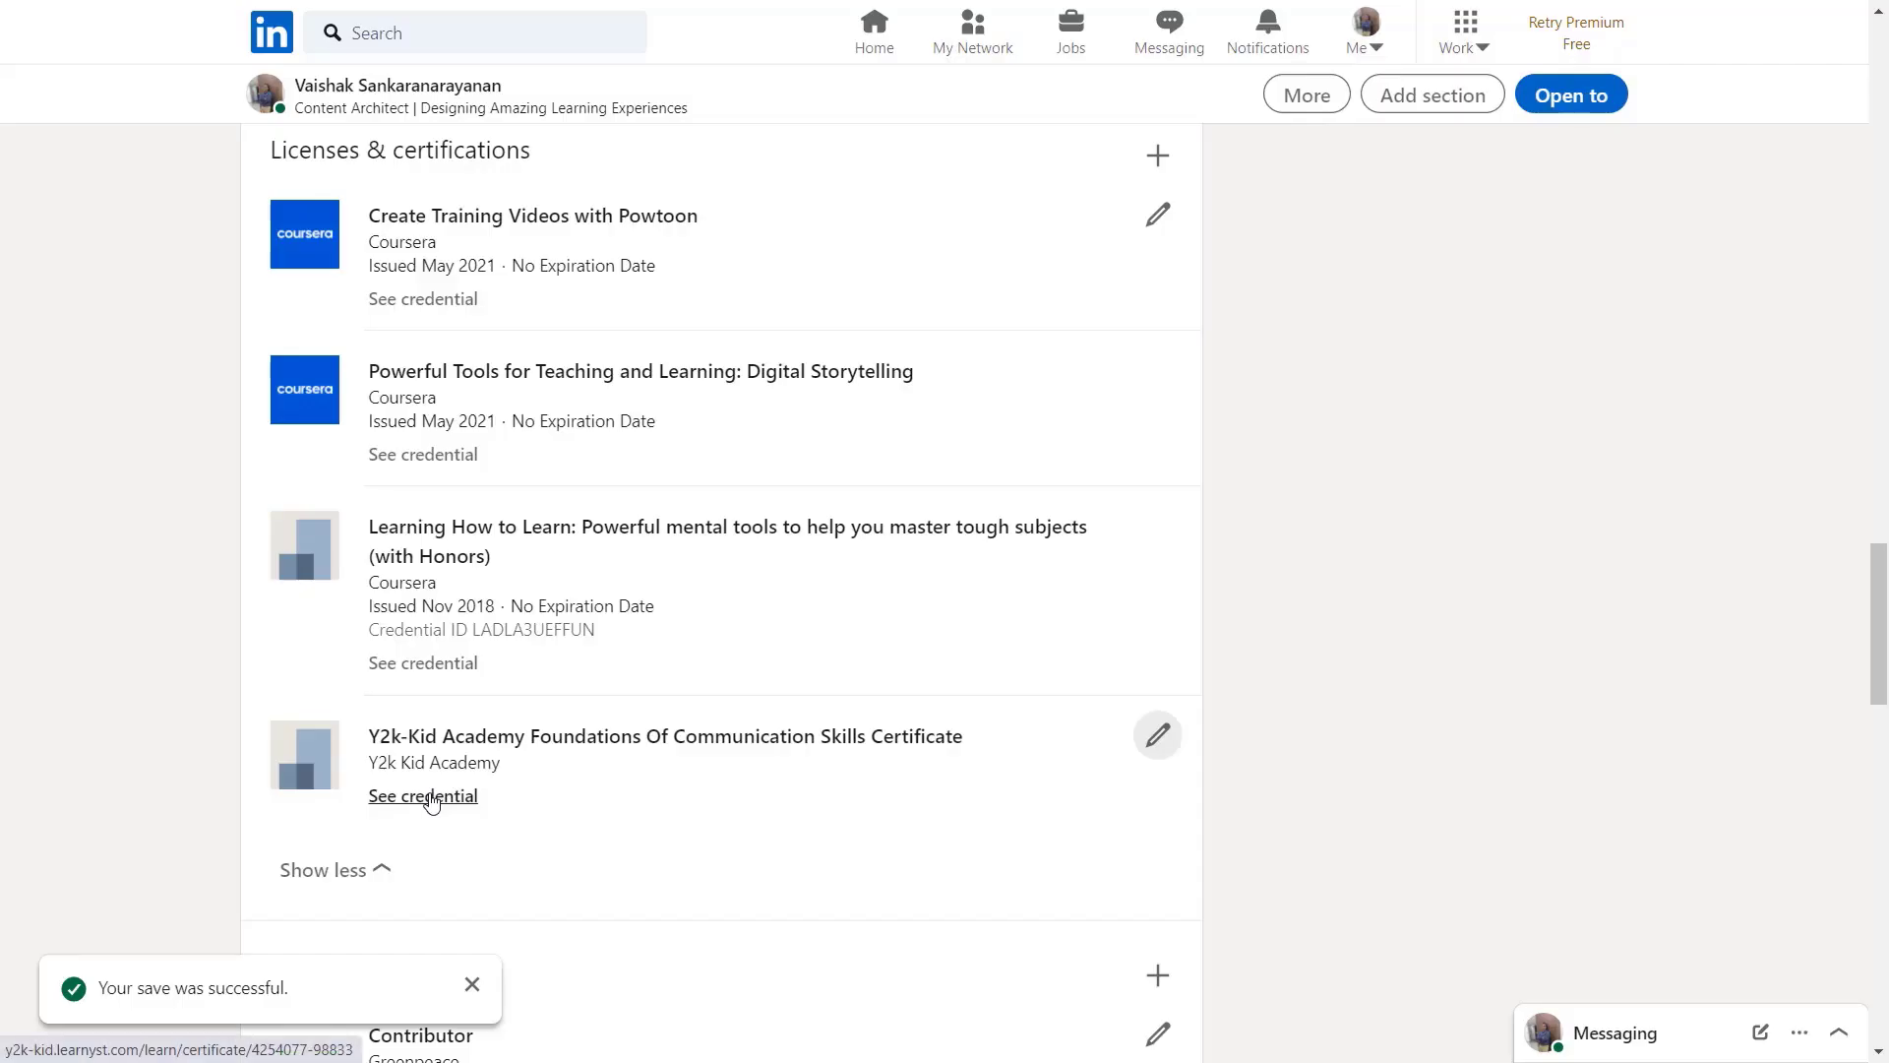
- Open the credential of the Y2k-Kid Academy Foundations Of Communication Skills Certificate from the LinkedIn profile
{"action": "left_click", "coordinate": [430, 797]}
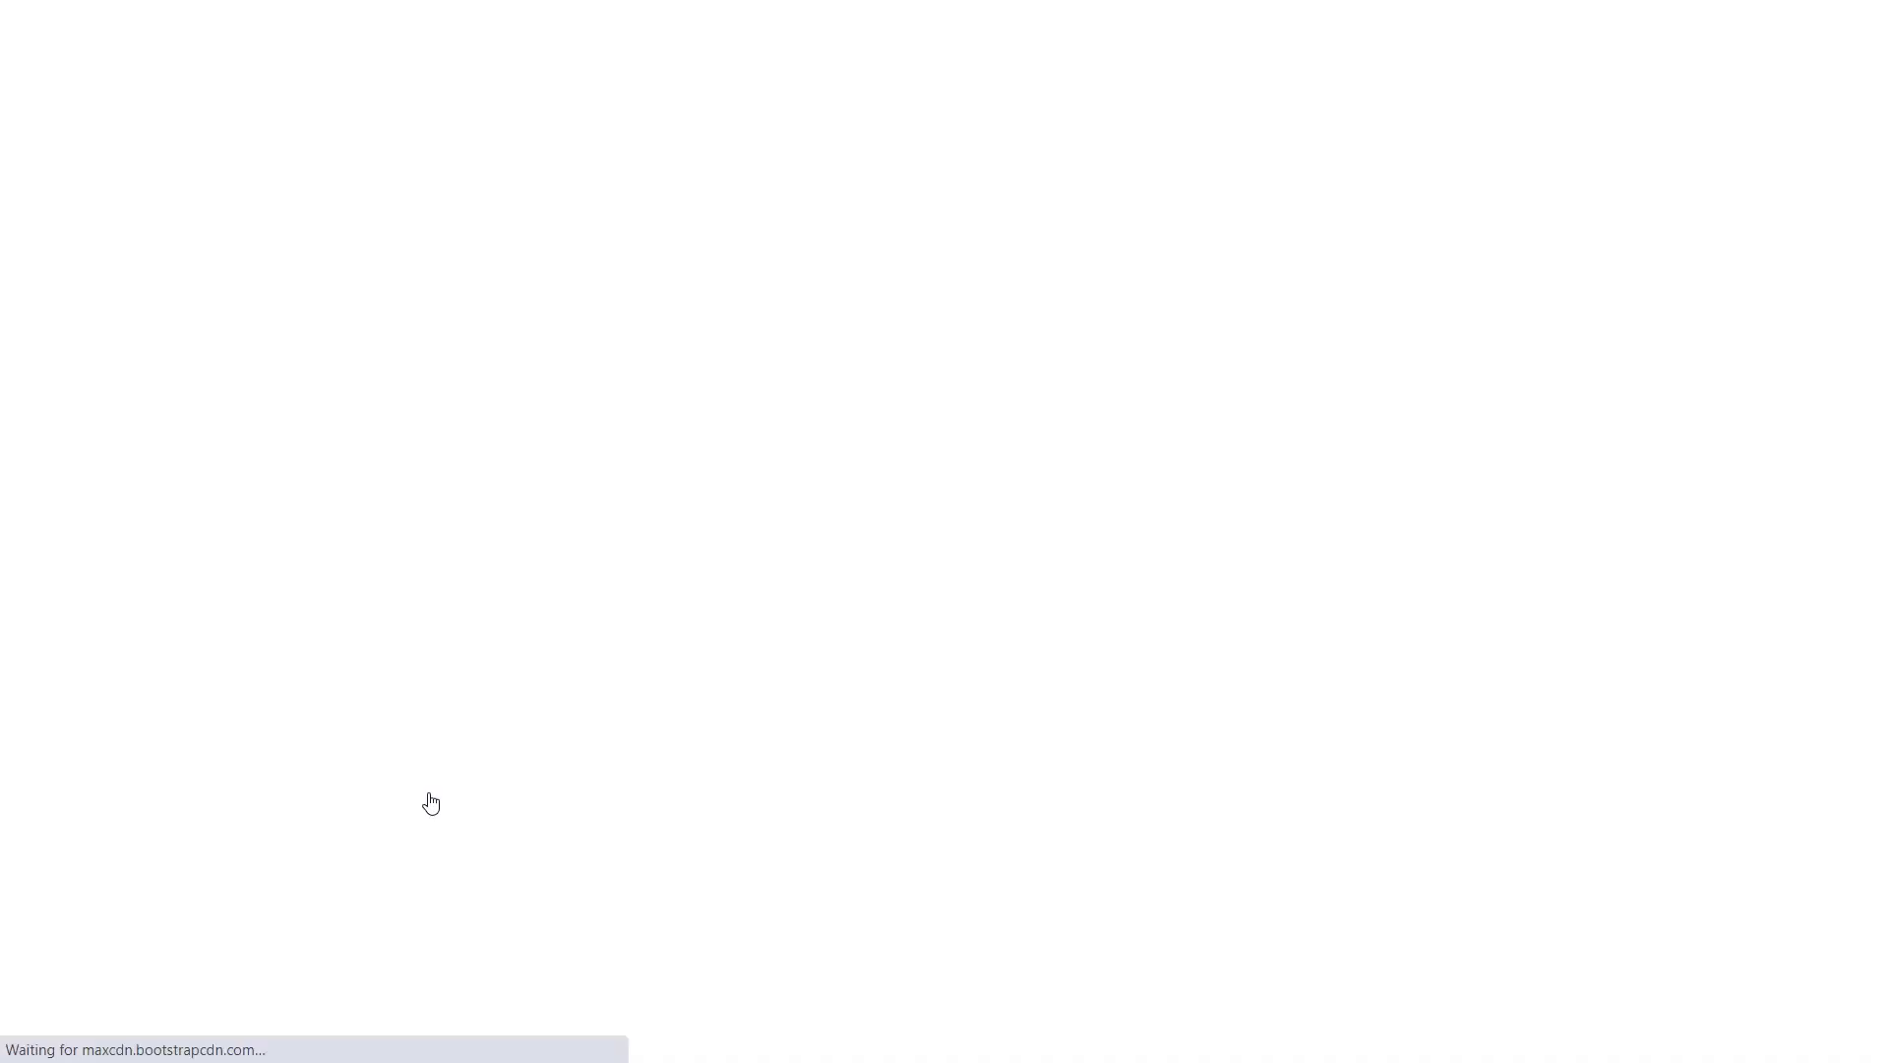